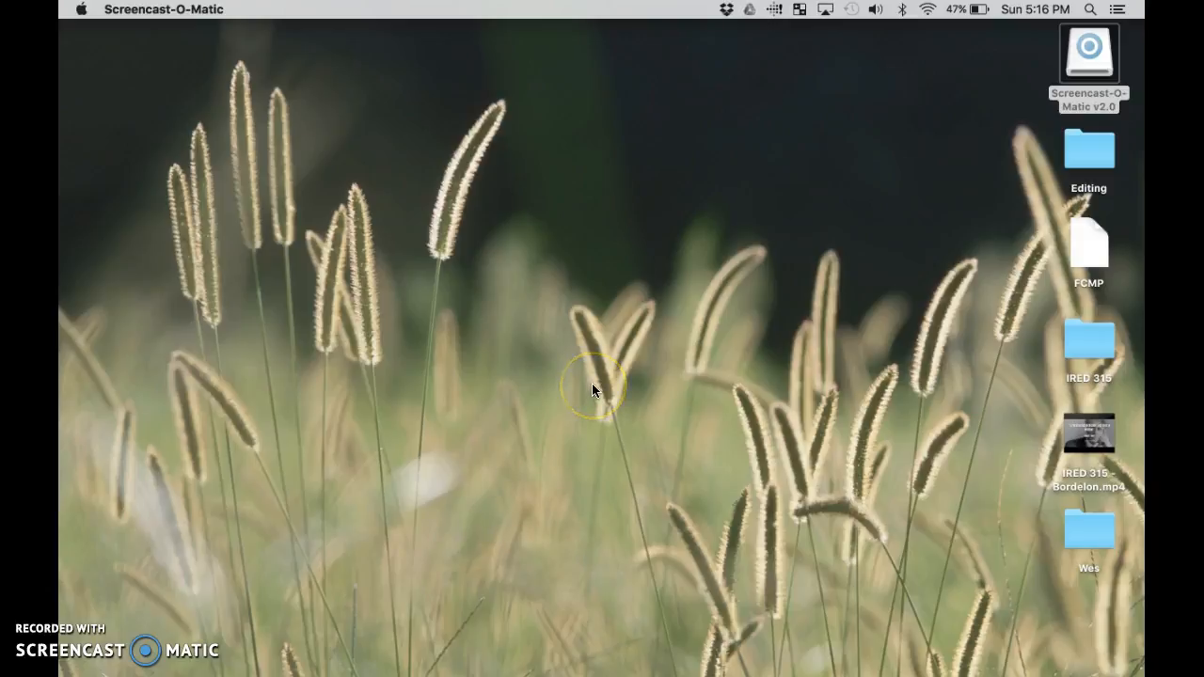
Bring up Mission Control and switch to the 'Course: ENGLISH 2' browser space.
key(ctrl+Up)
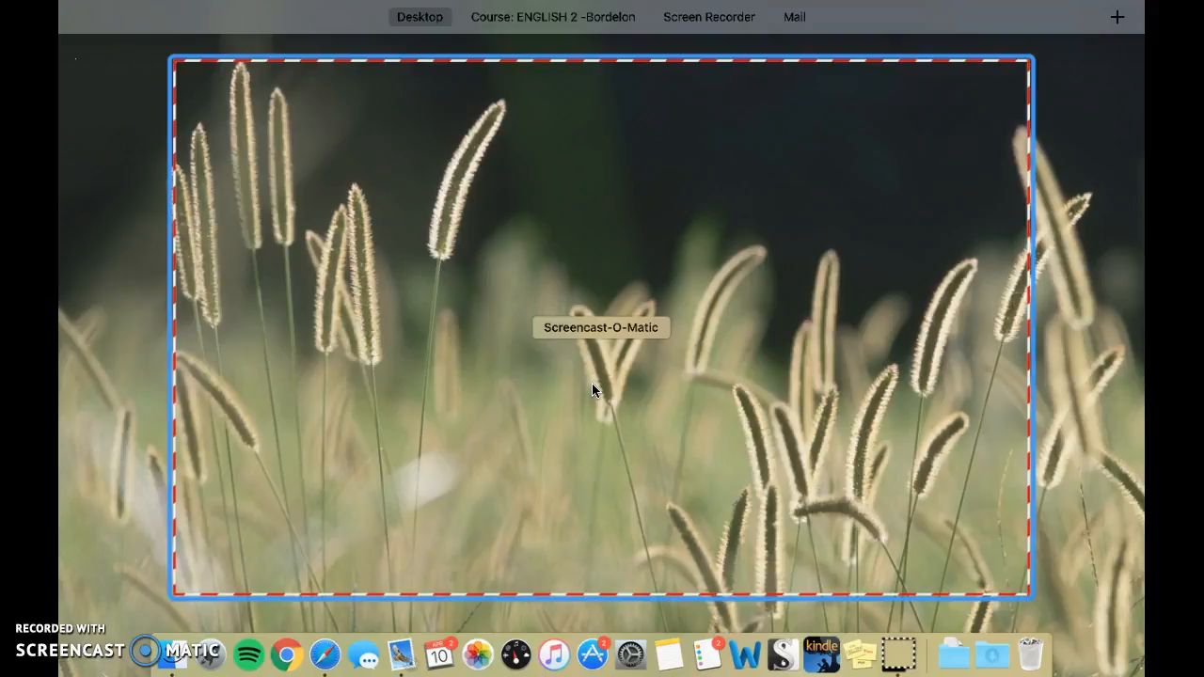
click(587, 14)
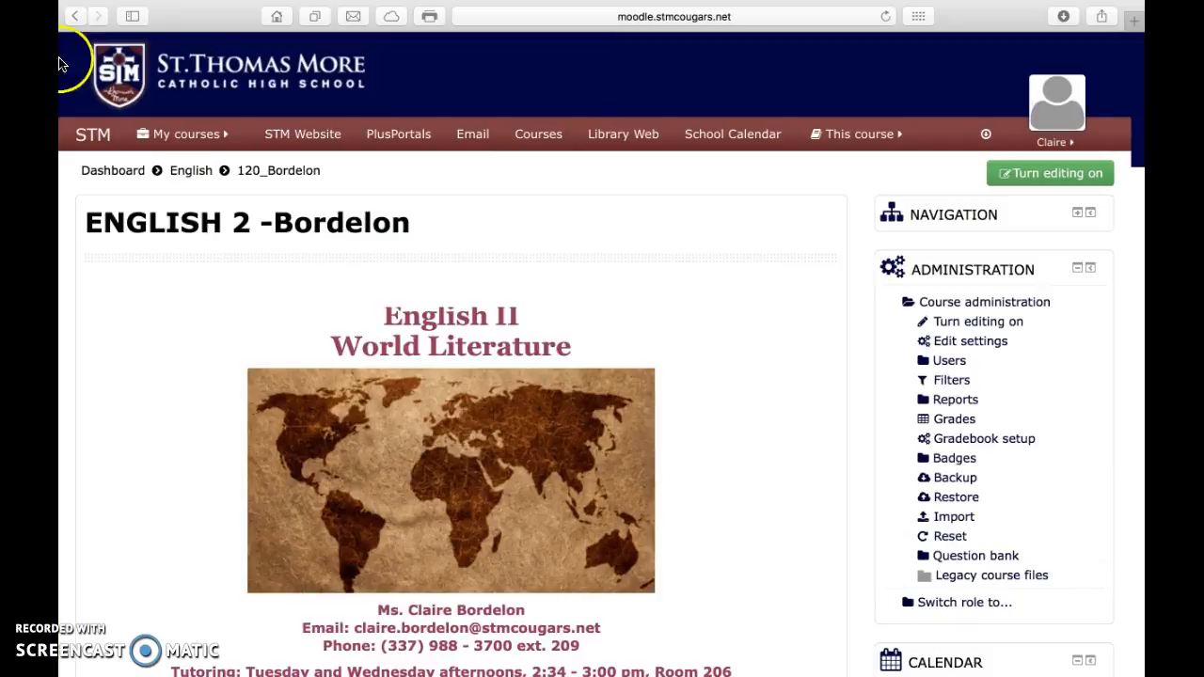
Log out of Moodle from the account menu.
click(1054, 132)
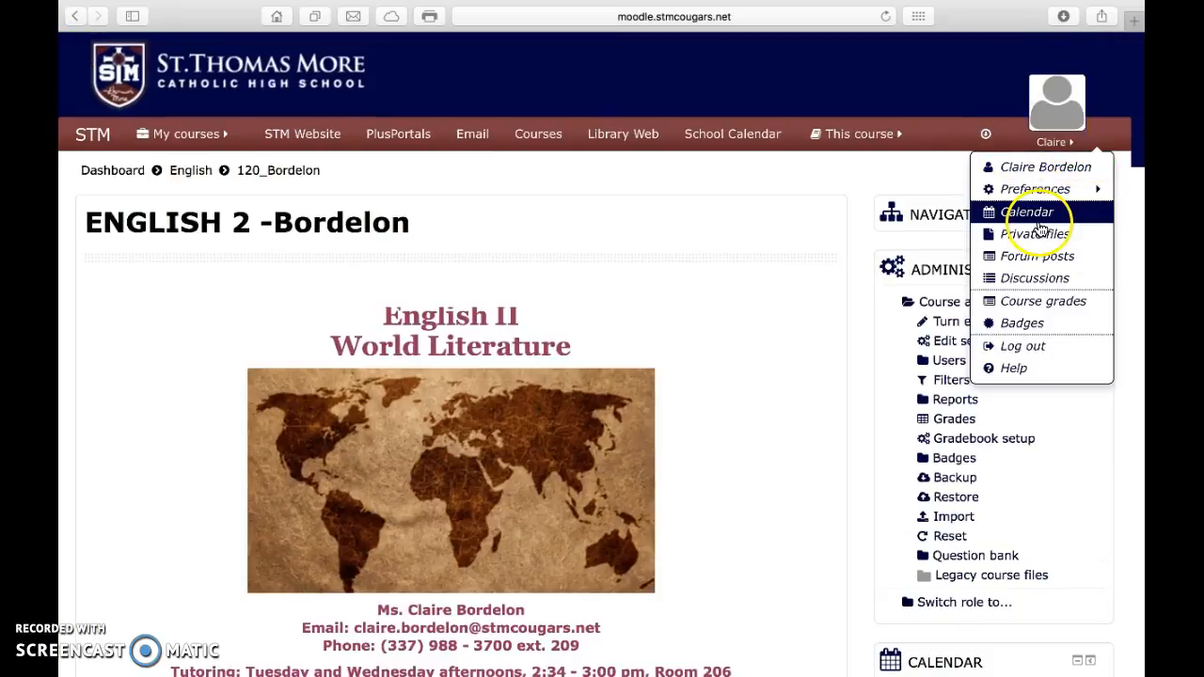
click(1042, 357)
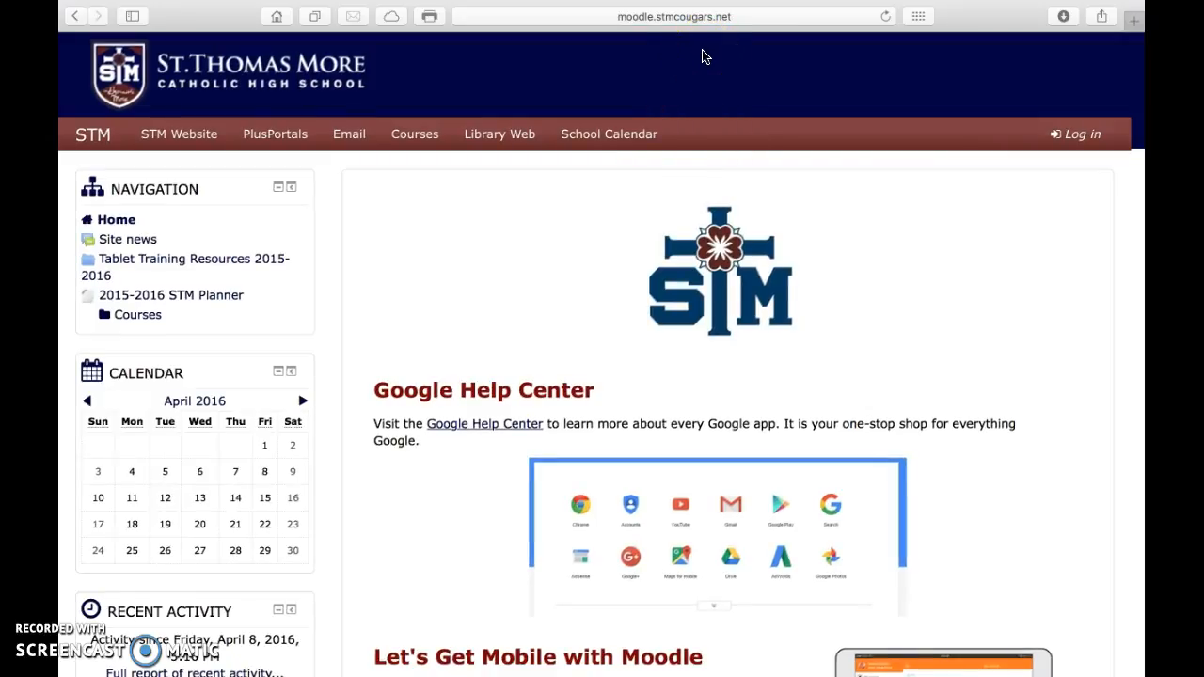
click(674, 56)
click(1030, 101)
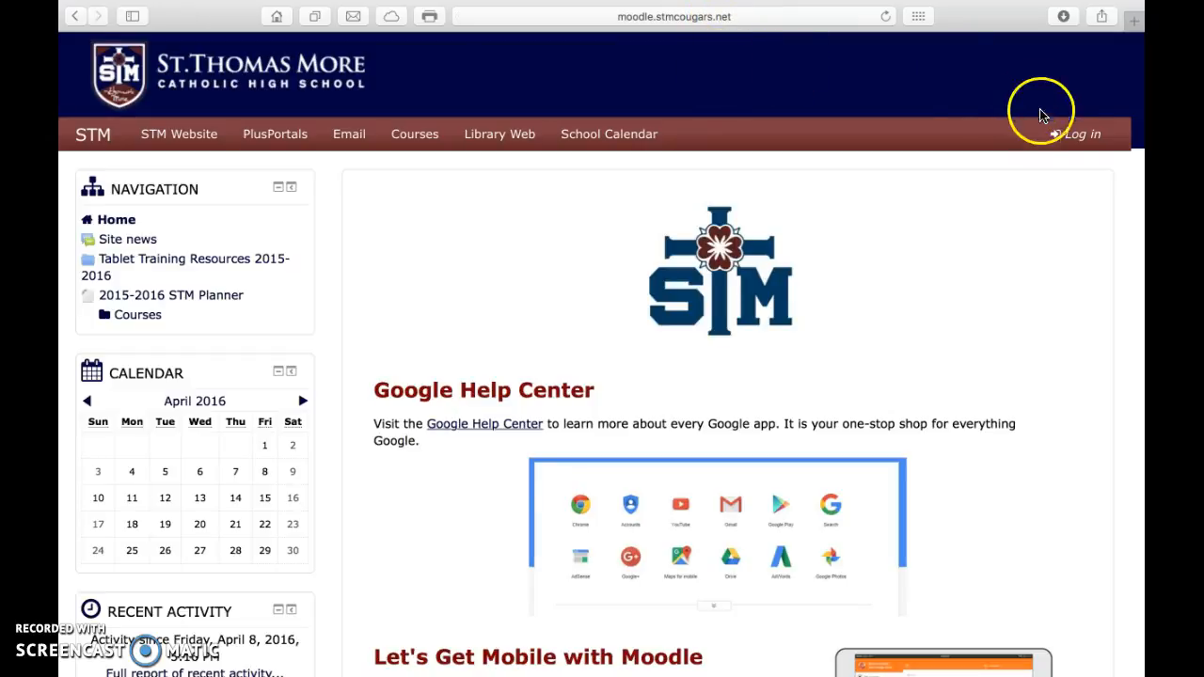
Sign back in with the teacher's username and password.
click(1078, 135)
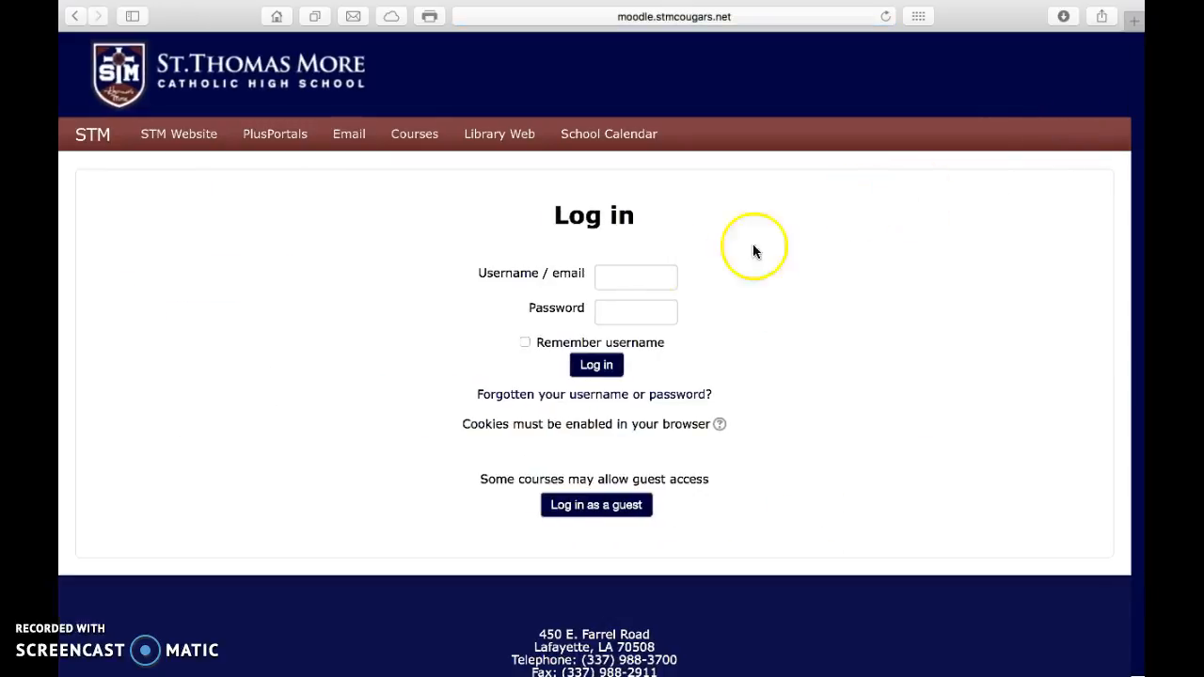
click(640, 279)
text(claire.bord)
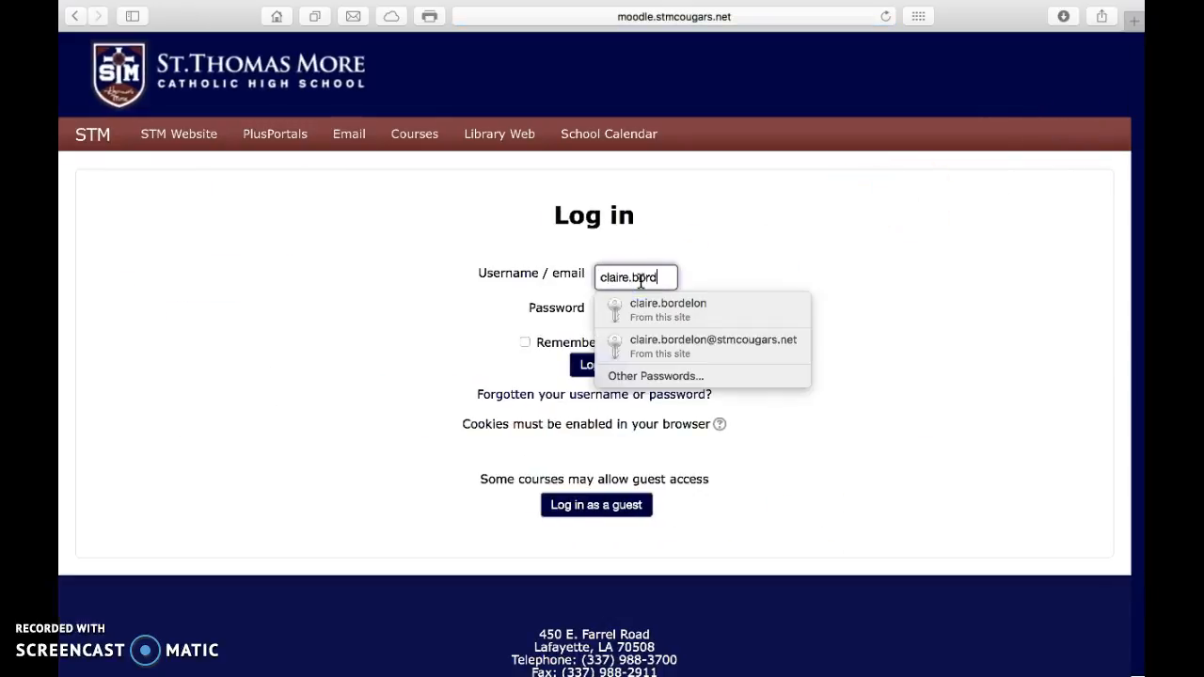
text(elon)
key(Tab)
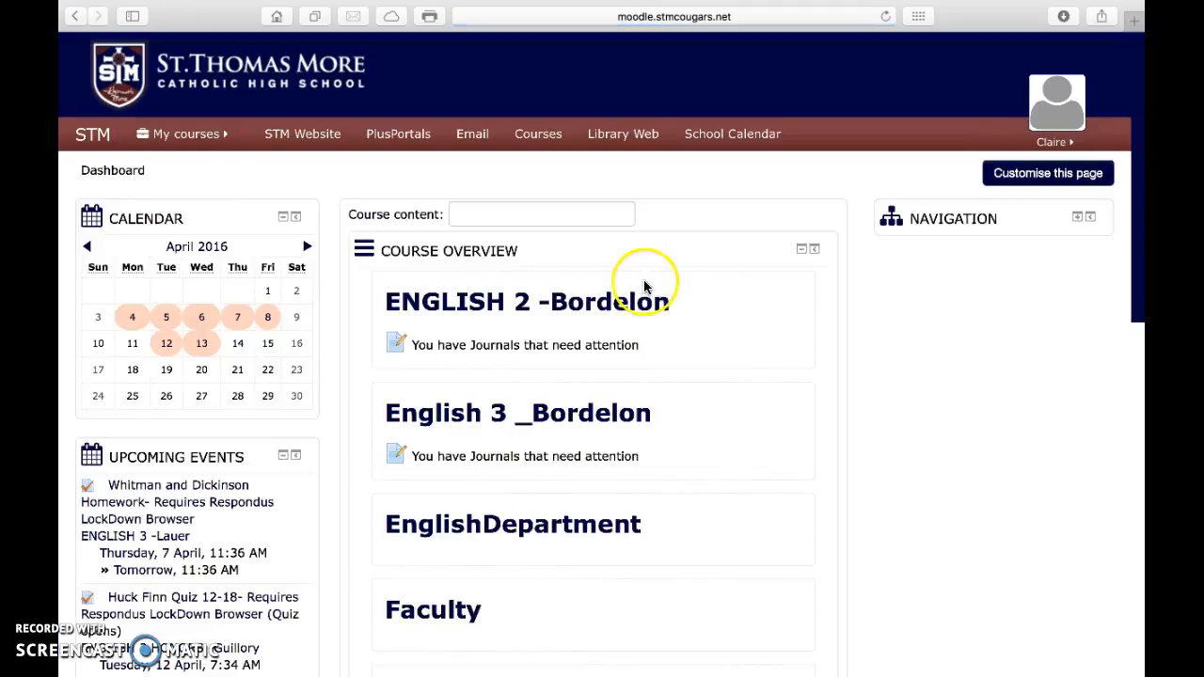
Scroll through the Dashboard's course overview and upcoming events.
scroll(693, 368, down, 2)
scroll(694, 368, up, 2)
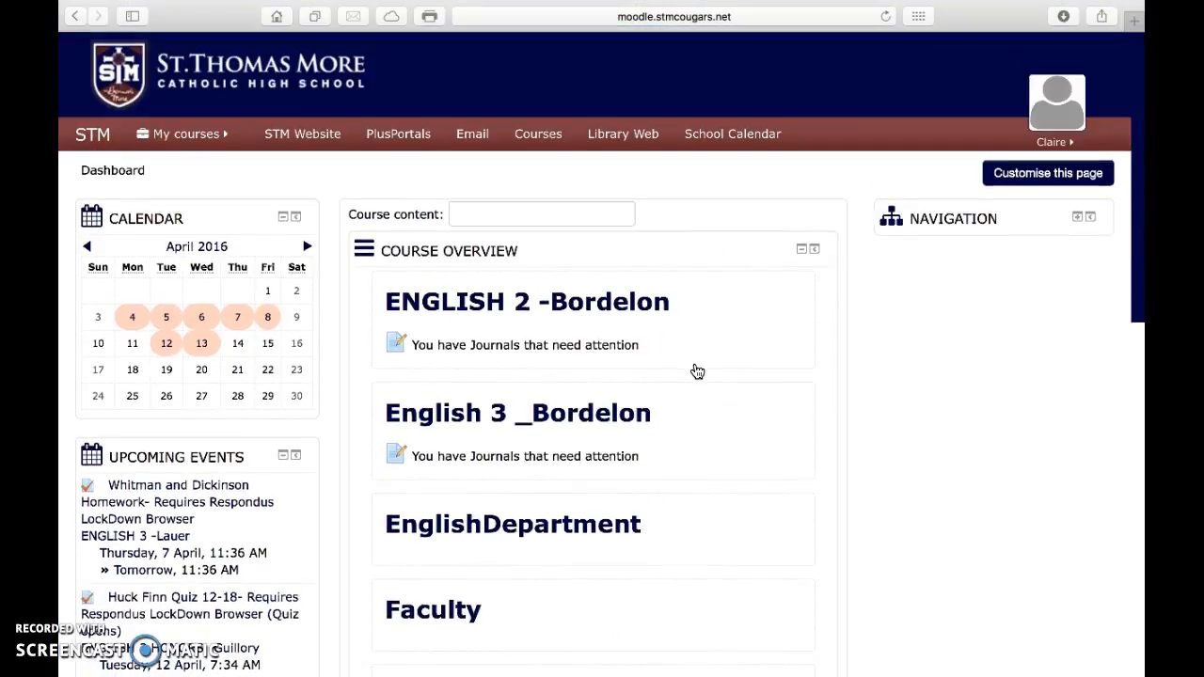
scroll(615, 342, down, 1)
scroll(612, 340, down, 8)
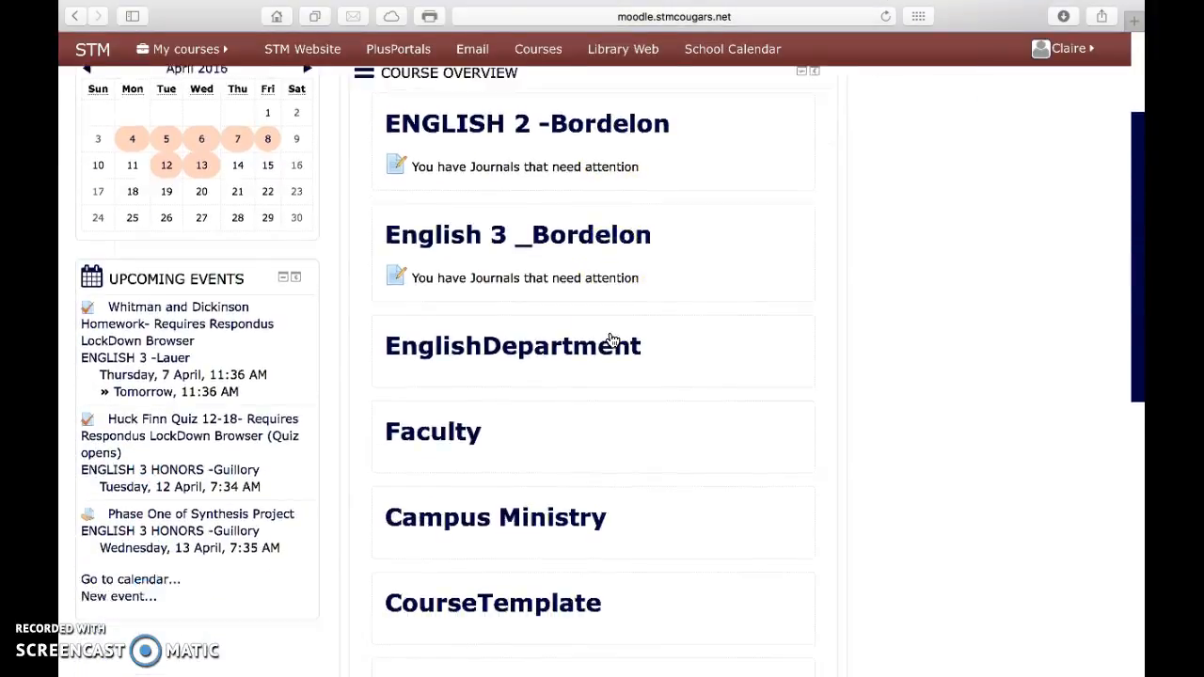
scroll(611, 341, down, 3)
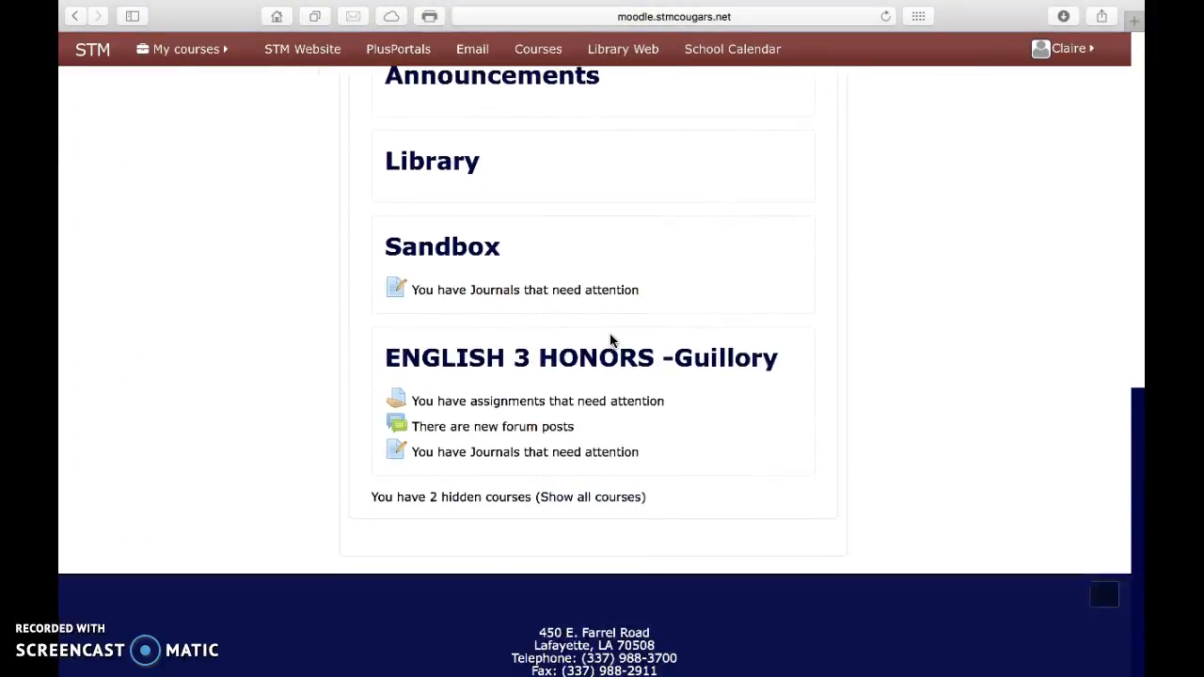
scroll(611, 385, up, 10)
scroll(609, 399, up, 2)
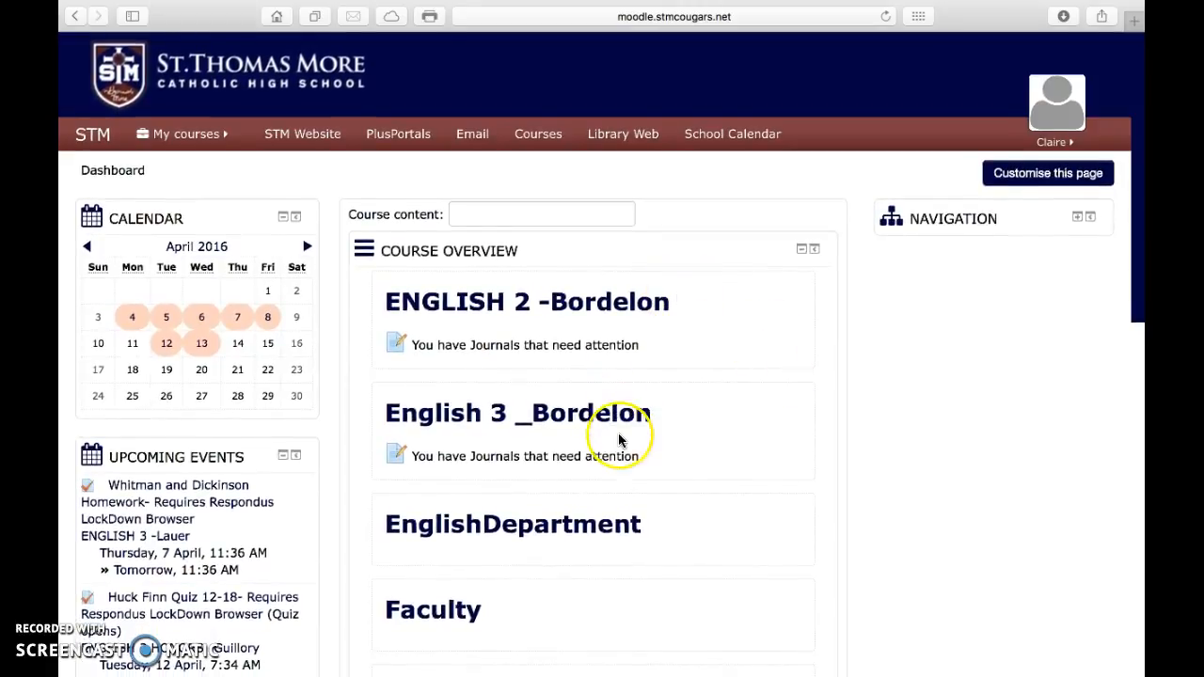
scroll(618, 439, down, 5)
scroll(619, 441, up, 8)
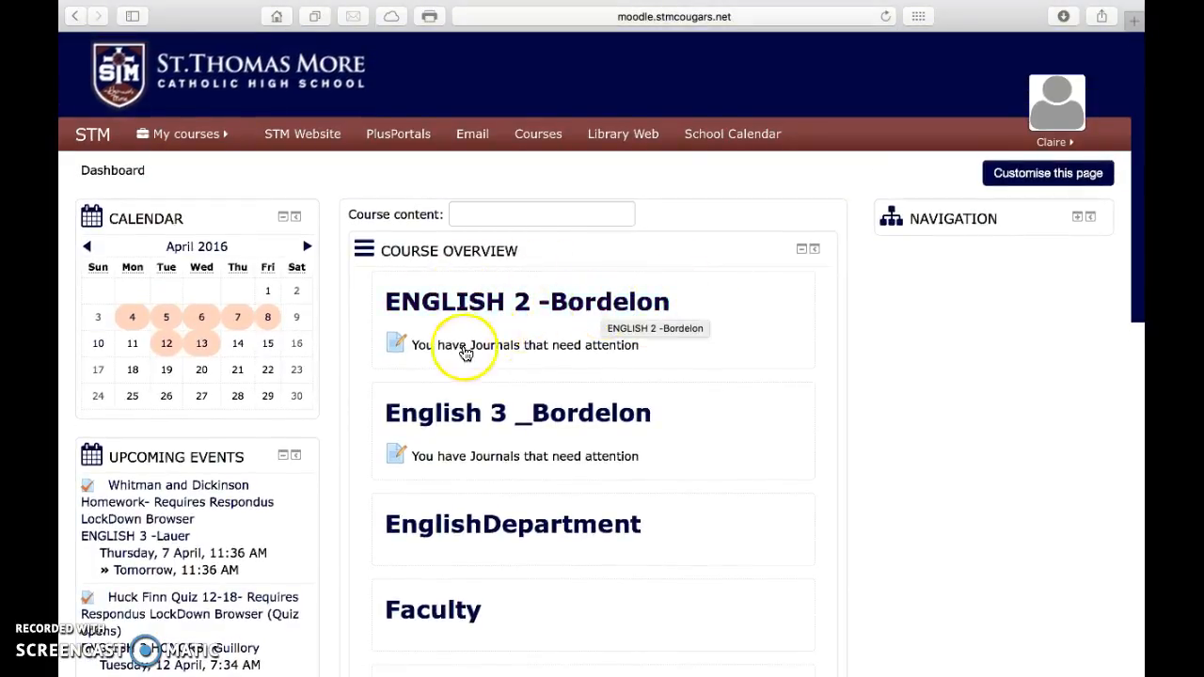
scroll(266, 499, down, 1)
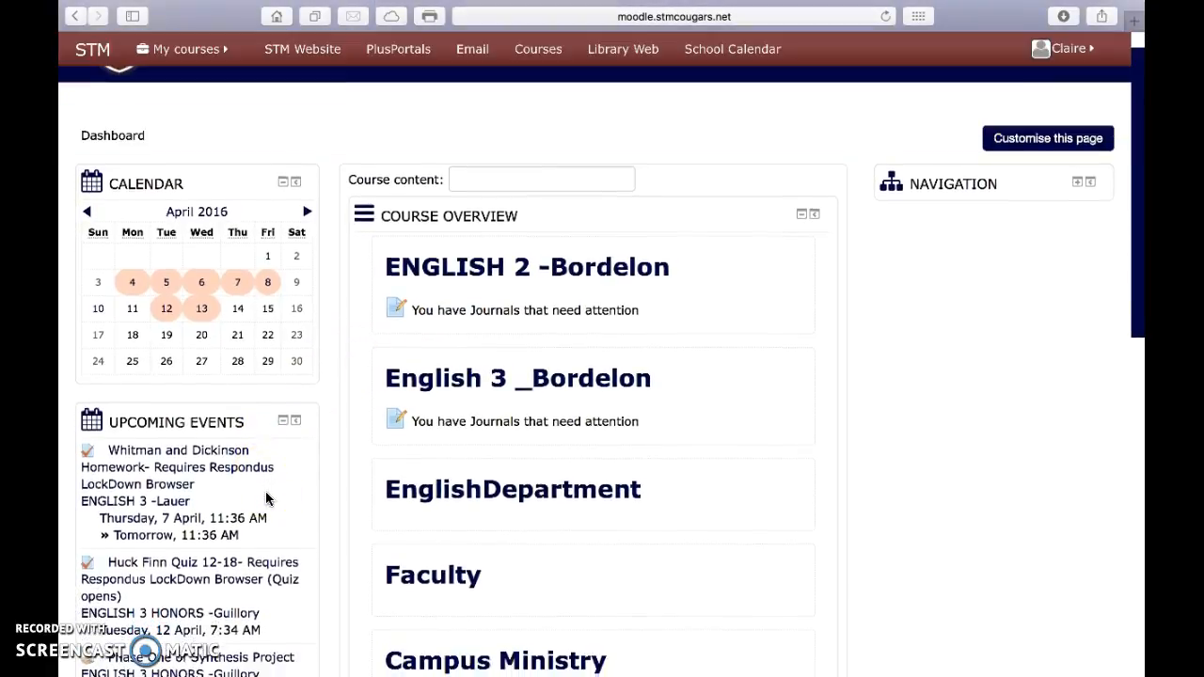
scroll(268, 497, down, 2)
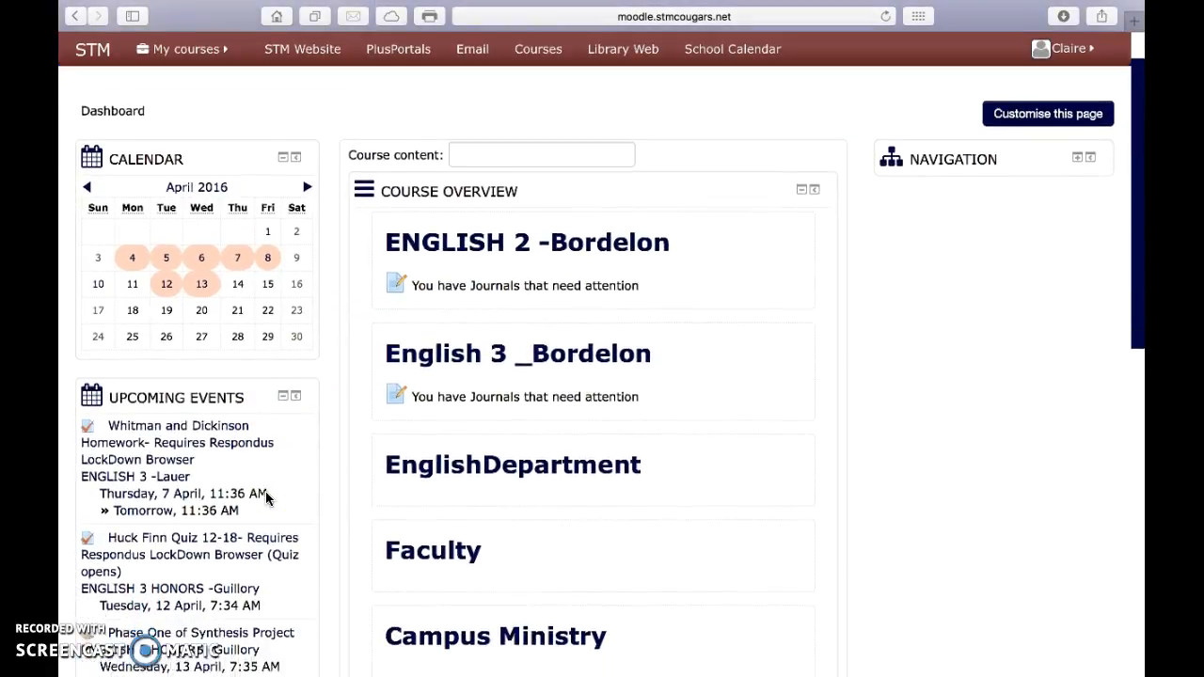
click(228, 587)
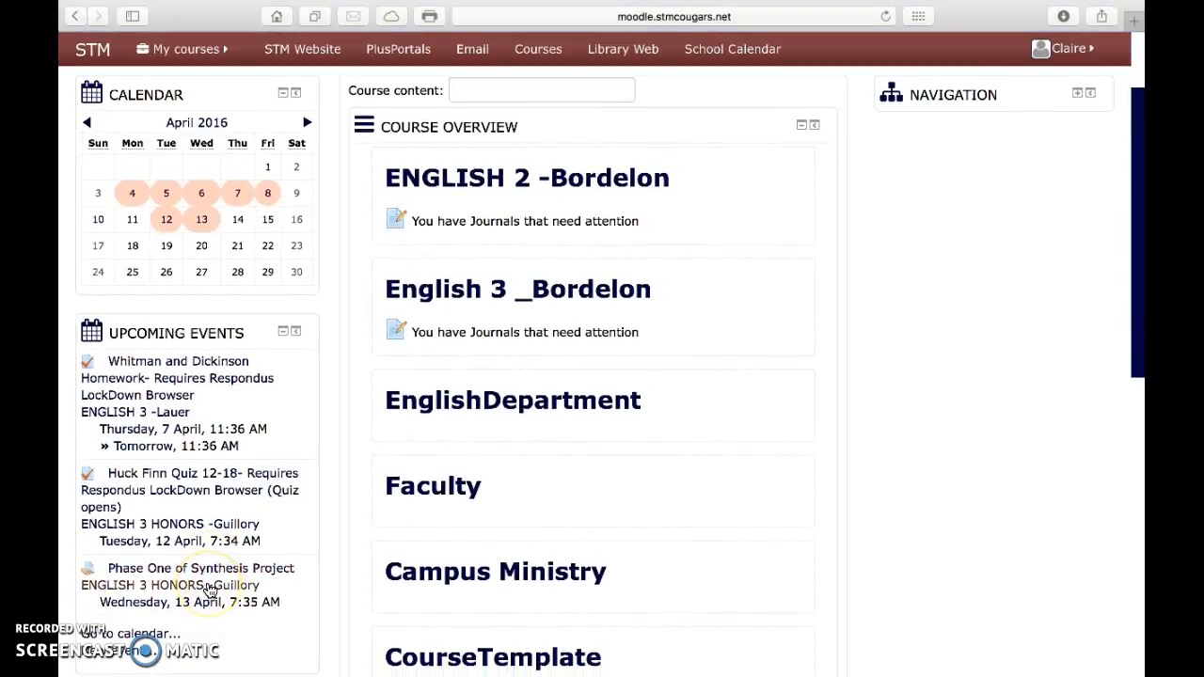
scroll(567, 485, down, 3)
scroll(567, 486, up, 5)
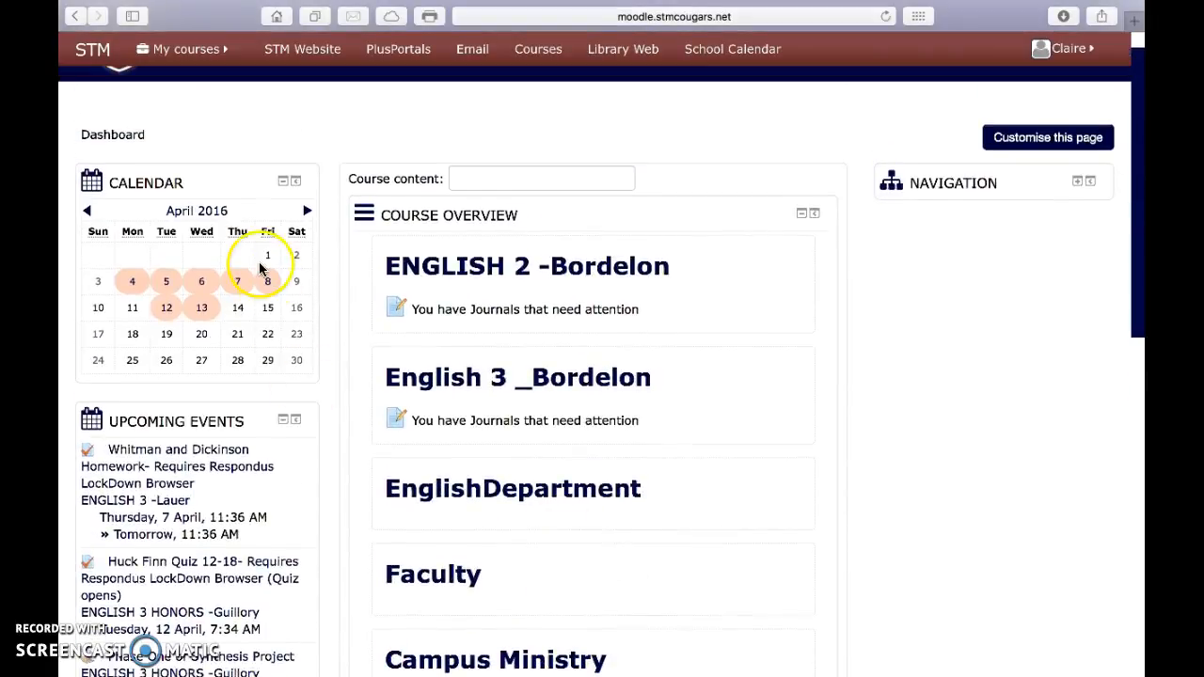
Check the calendar, then open the ENGLISH 2 -Bordelon course.
mouse_move(237, 278)
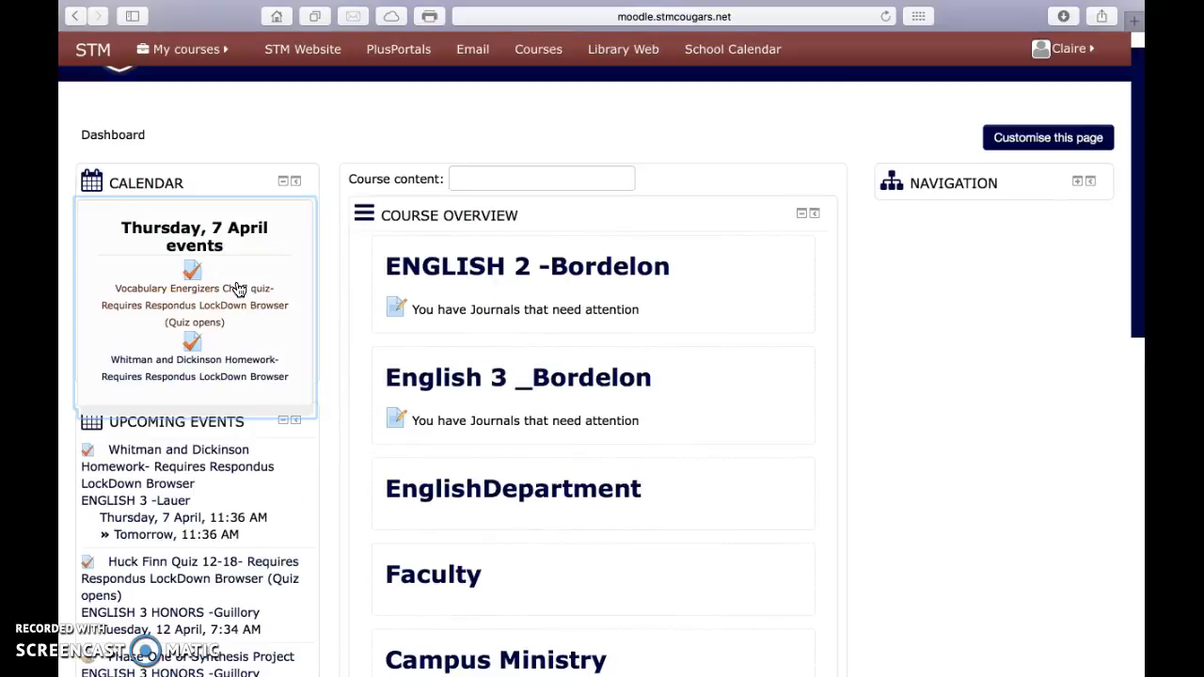
scroll(237, 289, down, 3)
click(172, 473)
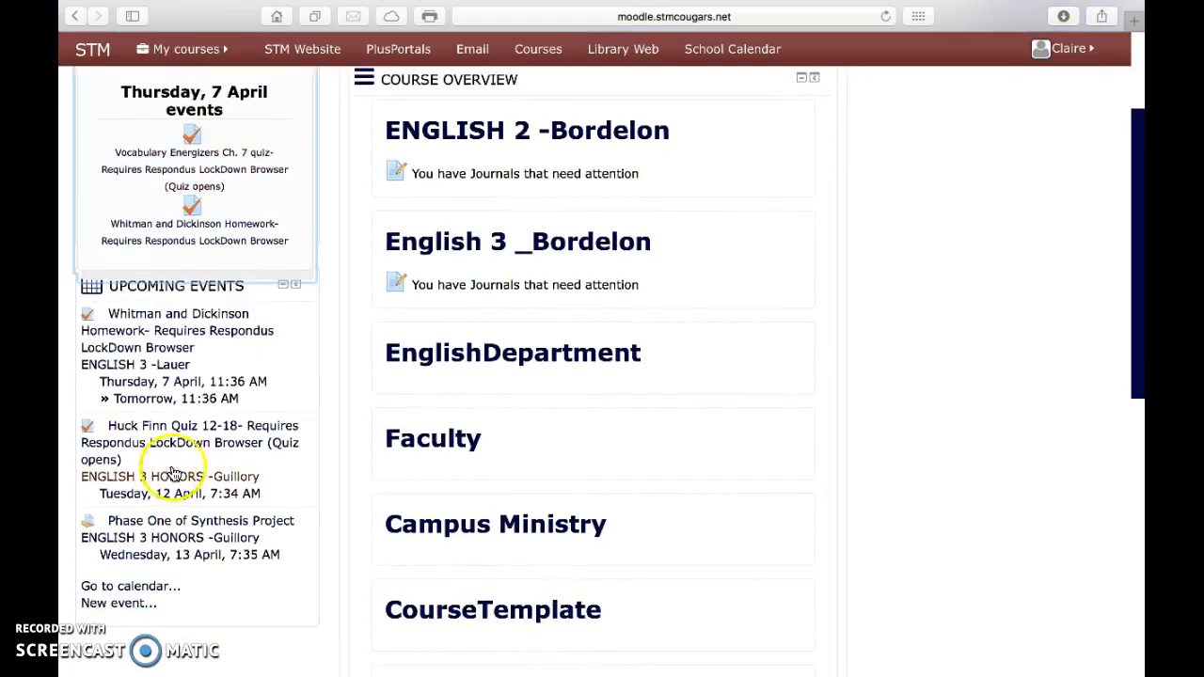
scroll(236, 361, up, 1)
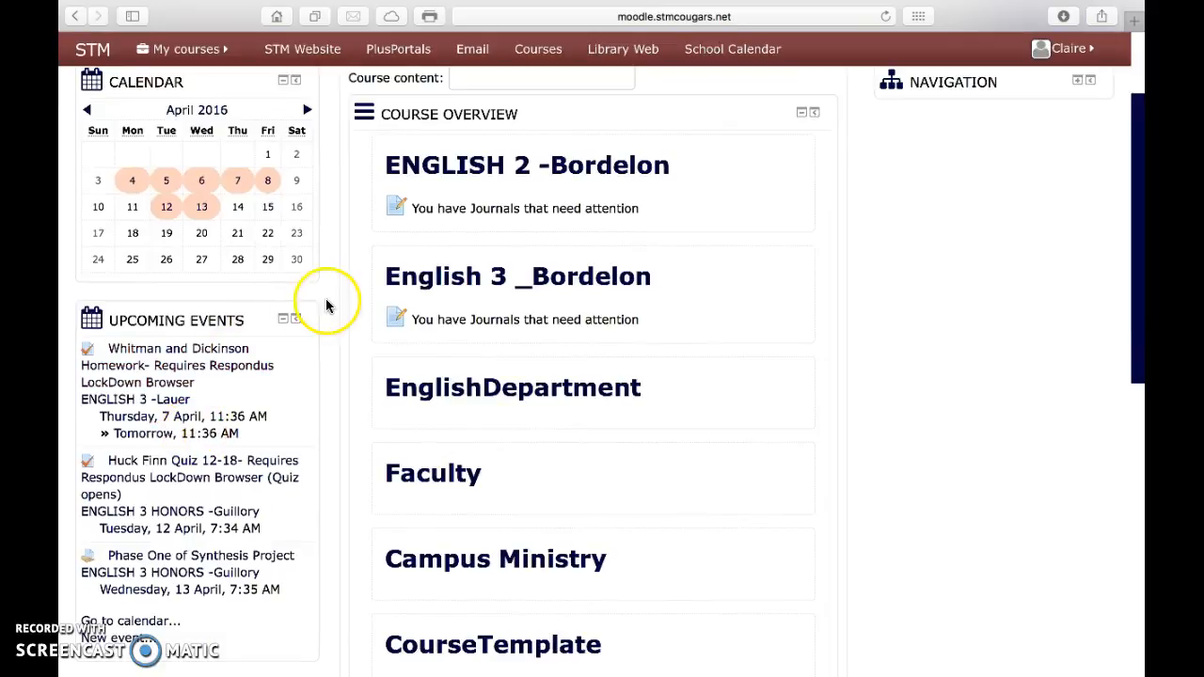
click(649, 171)
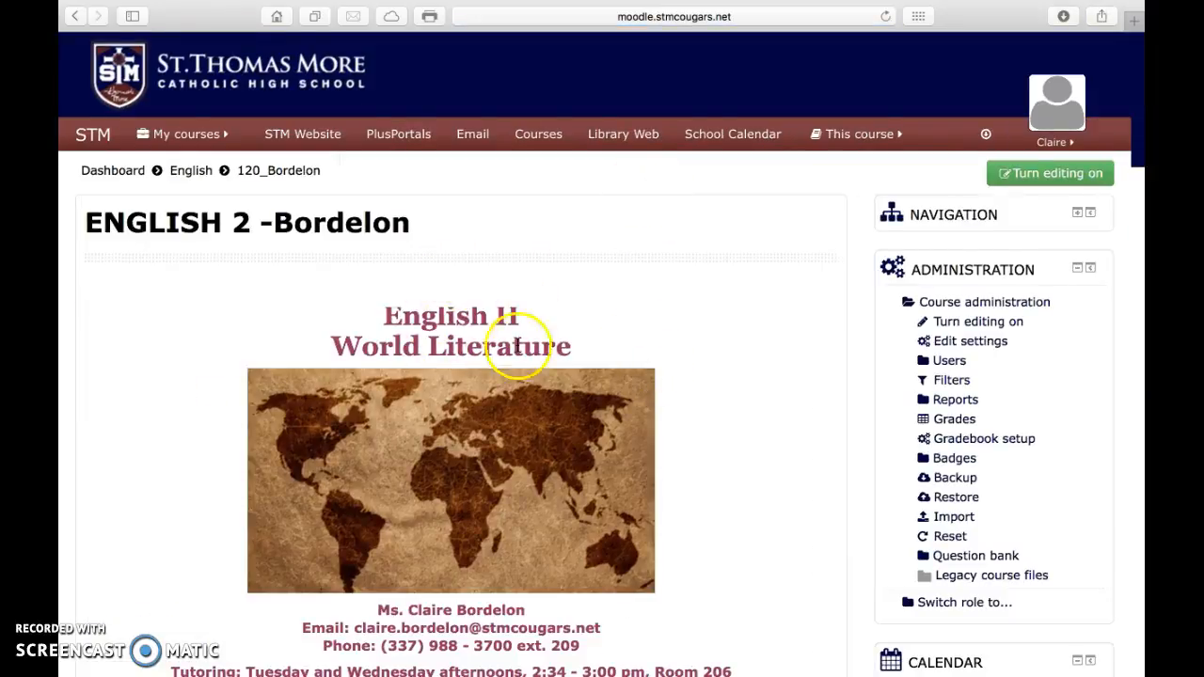
scroll(772, 420, down, 3)
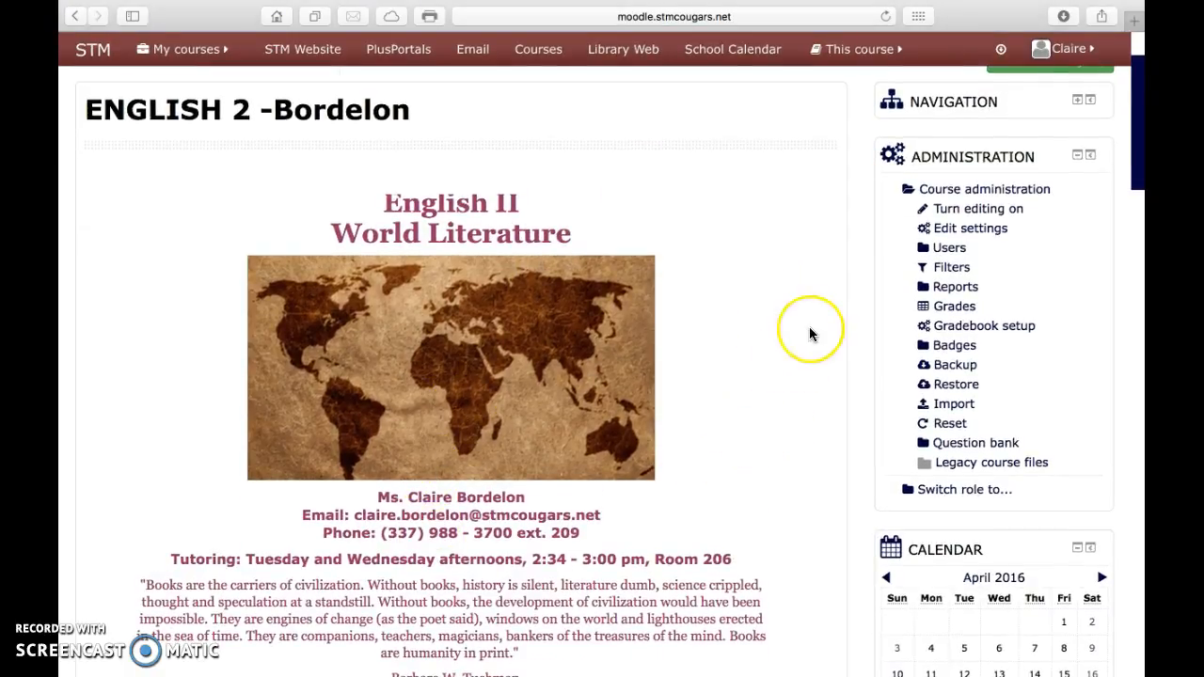
scroll(809, 333, down, 4)
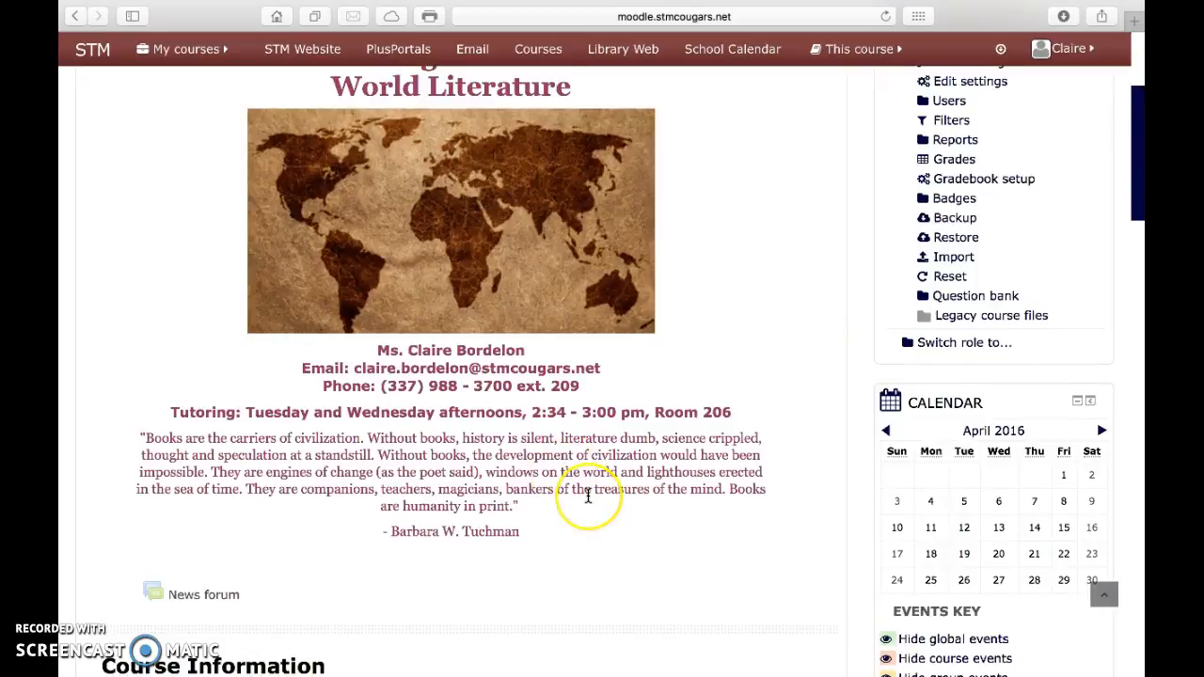
scroll(586, 503, down, 4)
scroll(588, 496, down, 10)
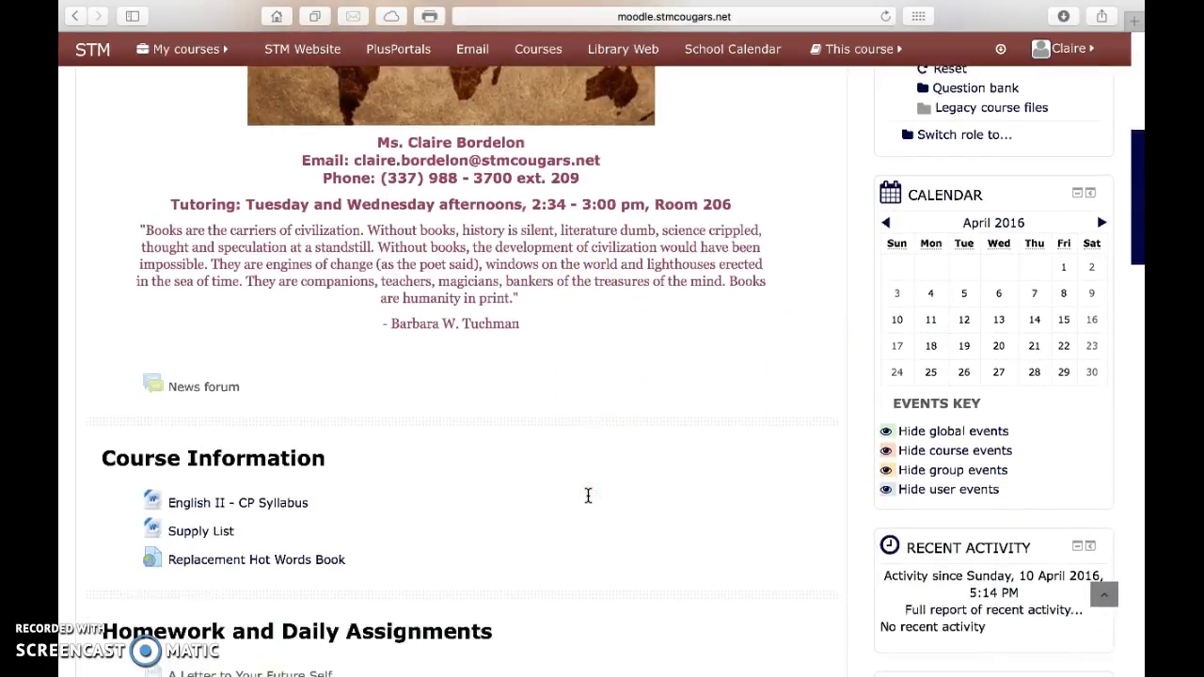
scroll(588, 496, down, 1)
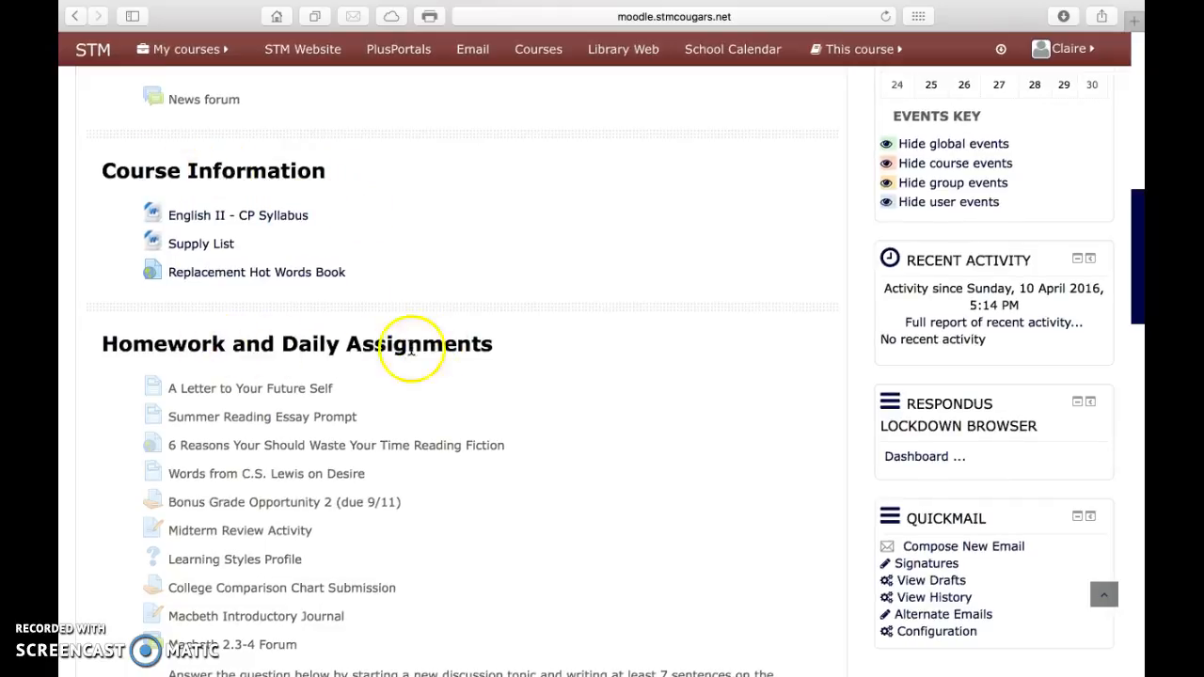
scroll(475, 353, down, 2)
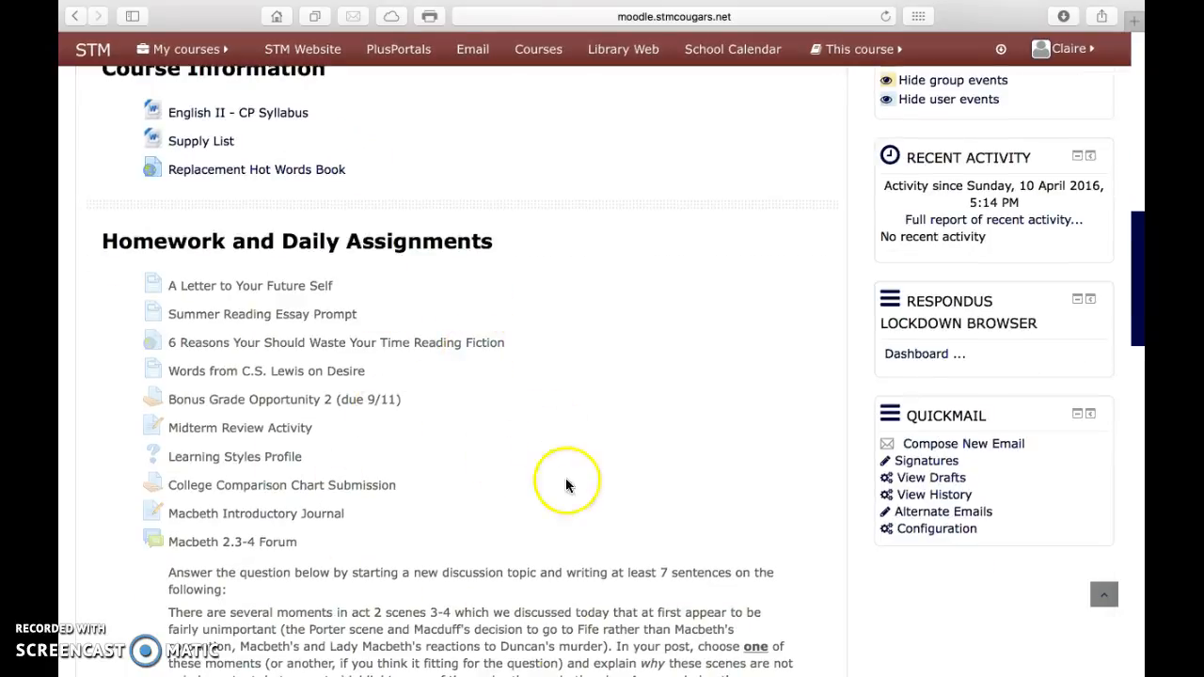
scroll(558, 479, down, 9)
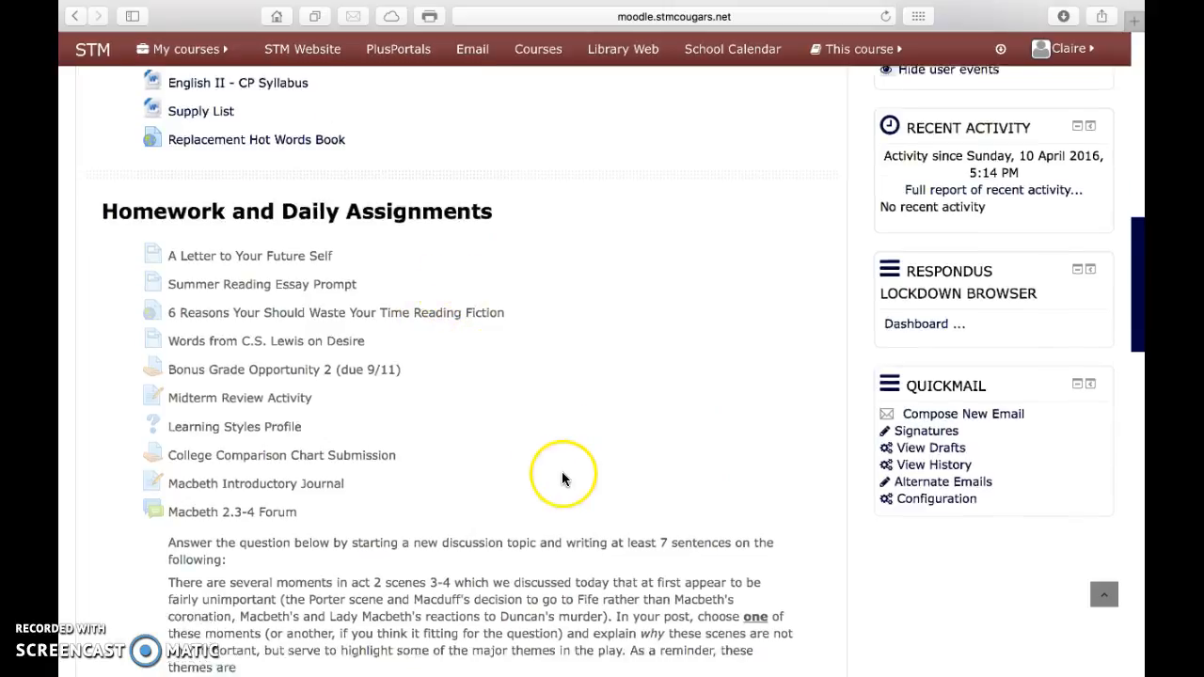
scroll(566, 467, down, 3)
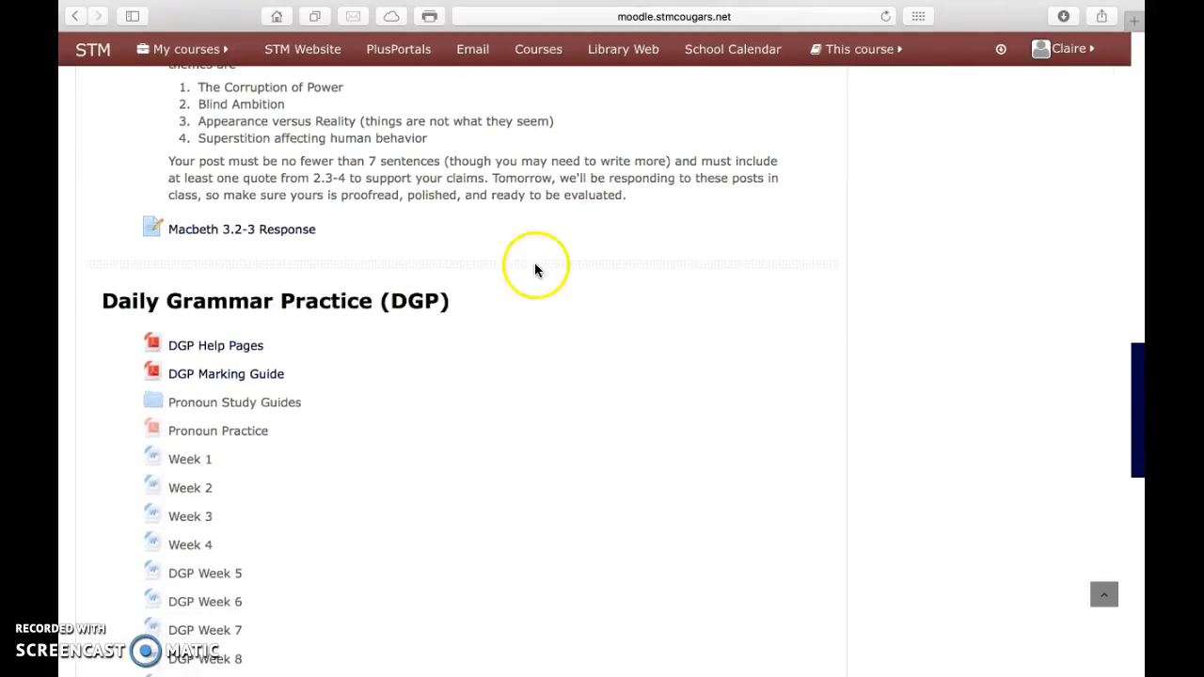
scroll(537, 270, down, 2)
scroll(535, 270, down, 15)
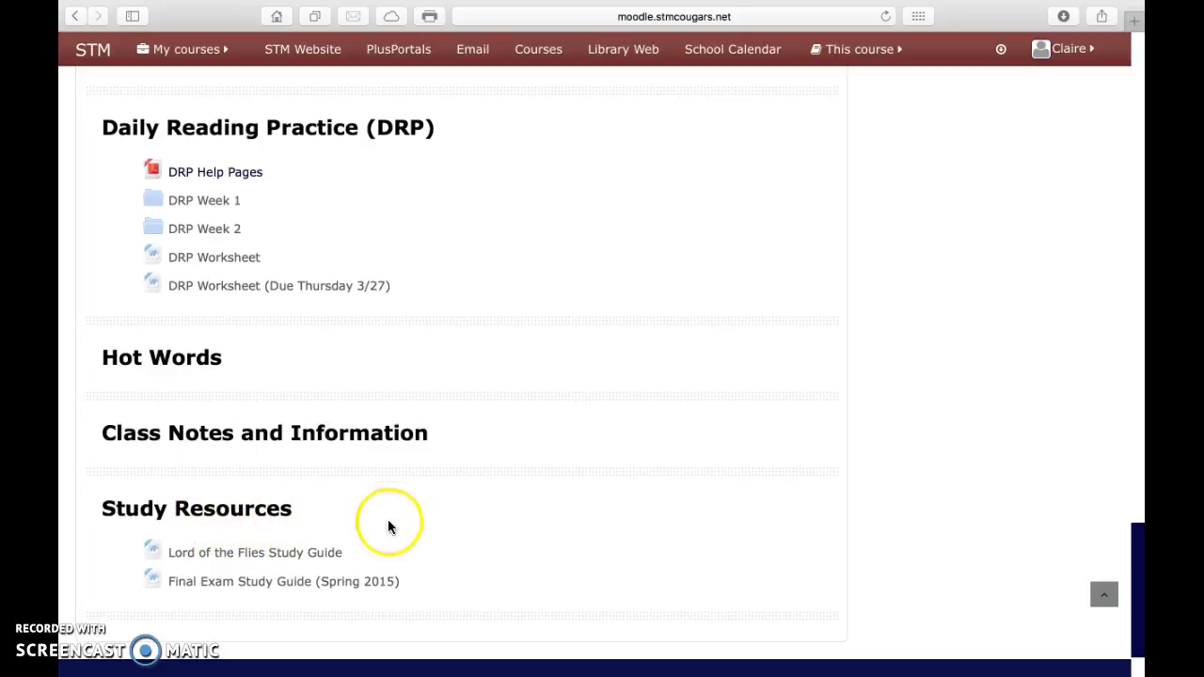
drag(541, 532, 532, 645)
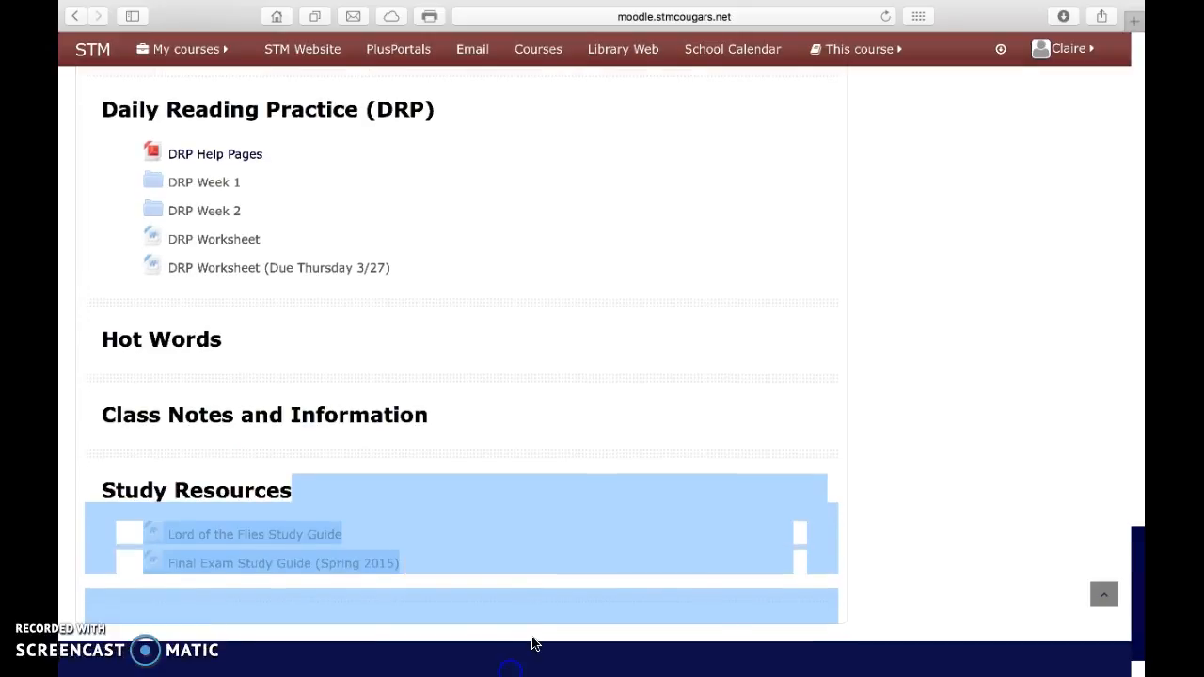
click(577, 589)
scroll(578, 592, up, 15)
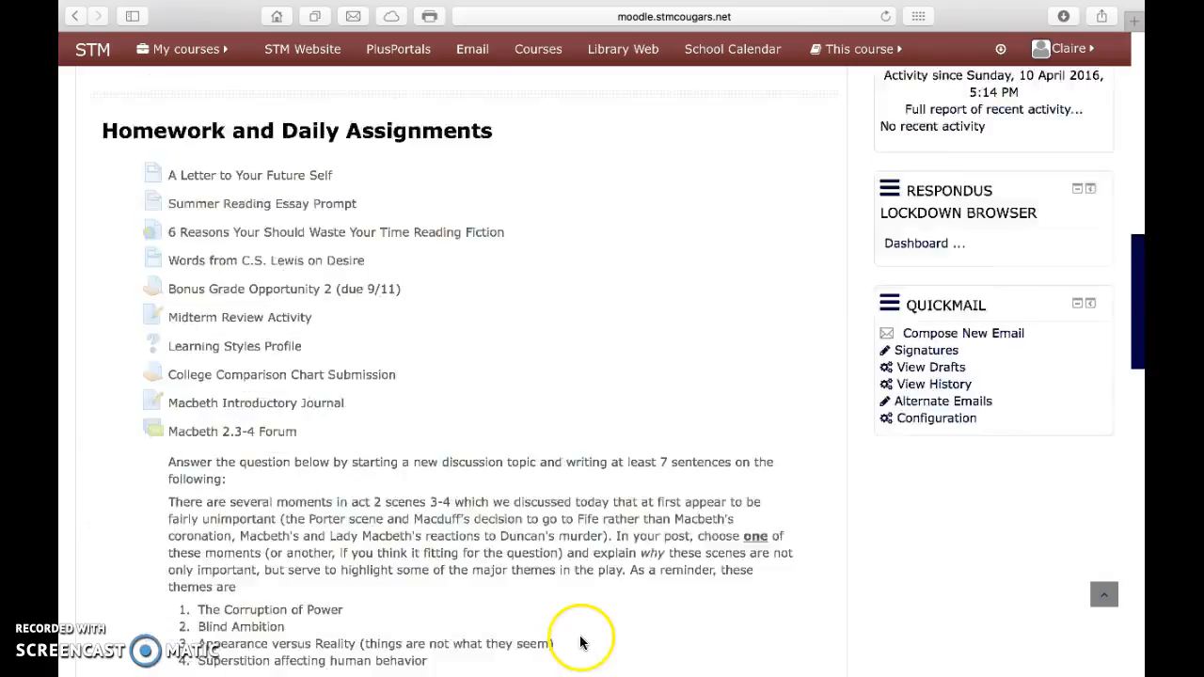
scroll(815, 325, up, 5)
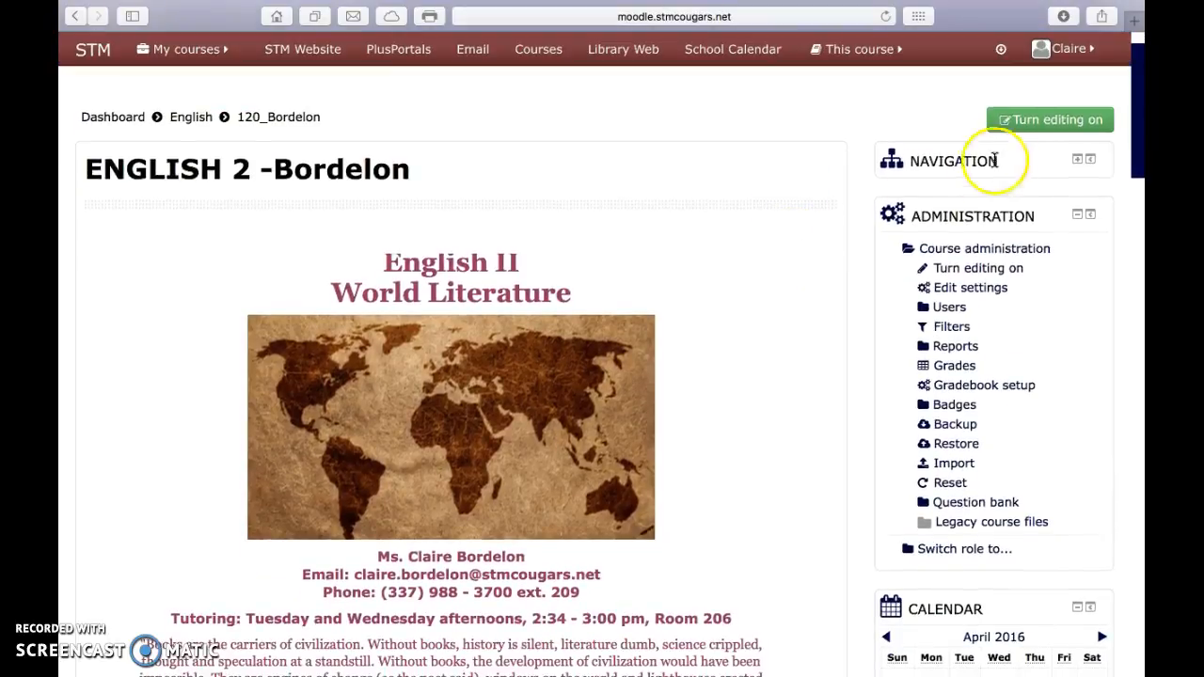
Turn editing on for the ENGLISH 2 course page.
click(1033, 123)
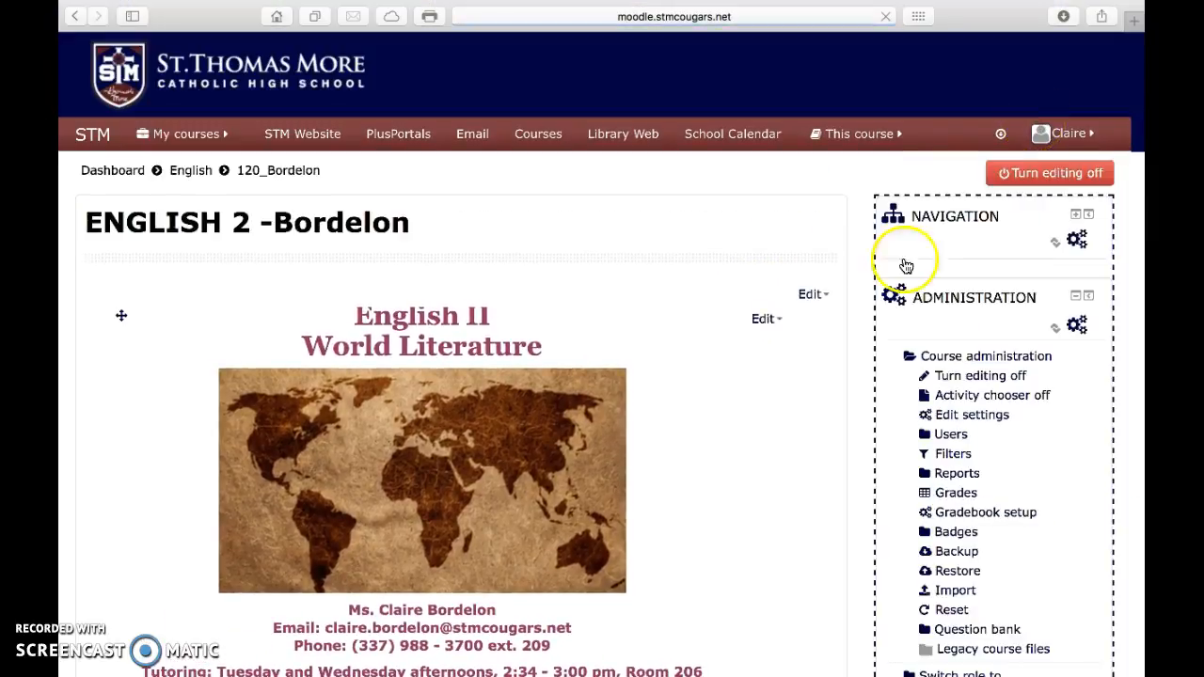
scroll(720, 392, down, 3)
scroll(720, 392, down, 1)
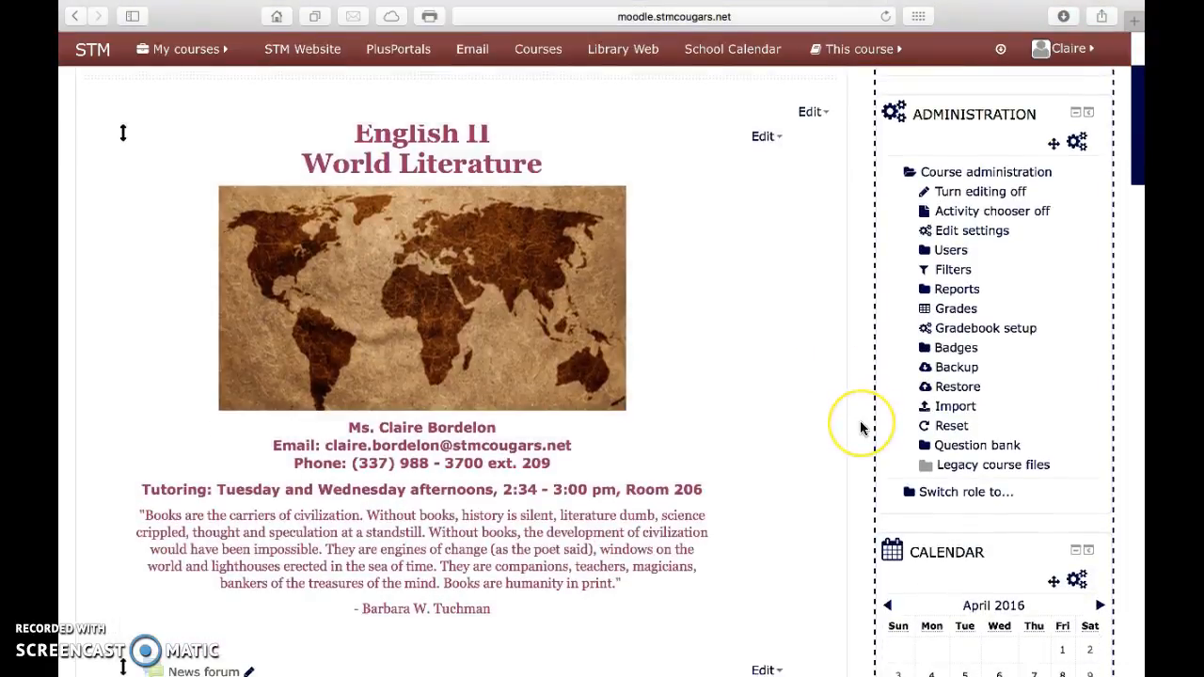
scroll(860, 429, down, 7)
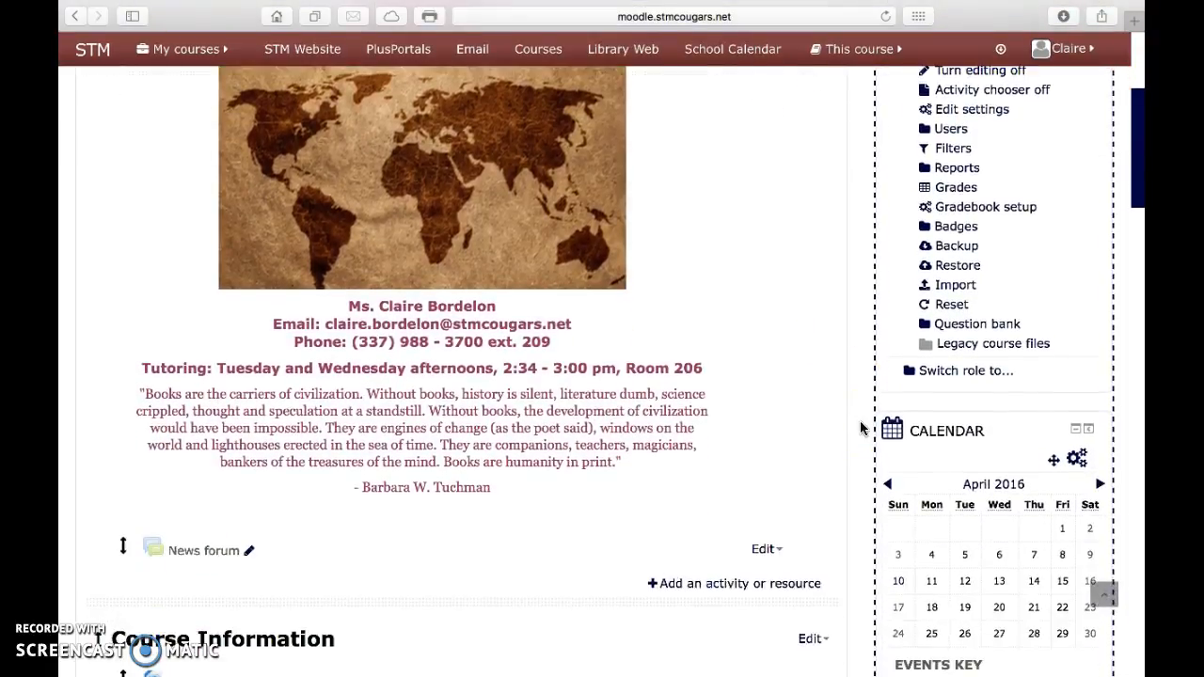
scroll(429, 408, down, 4)
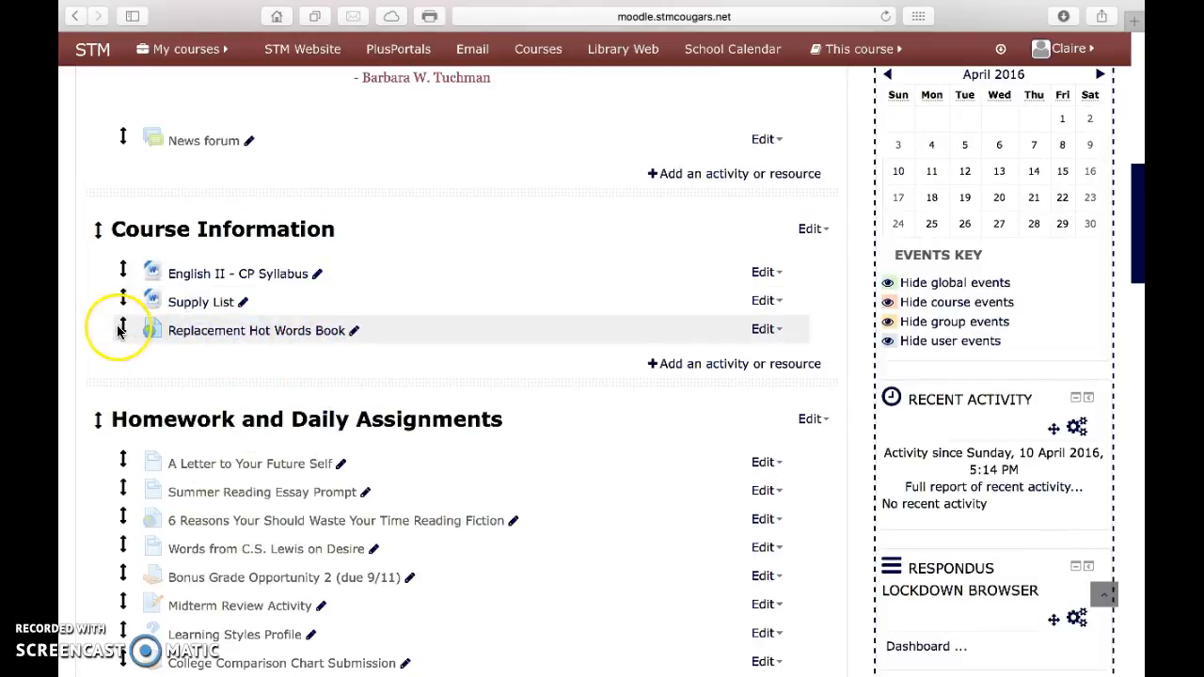
Move Replacement Hot Words Book to sit below English II - CP Syllabus.
drag(119, 329, 119, 255)
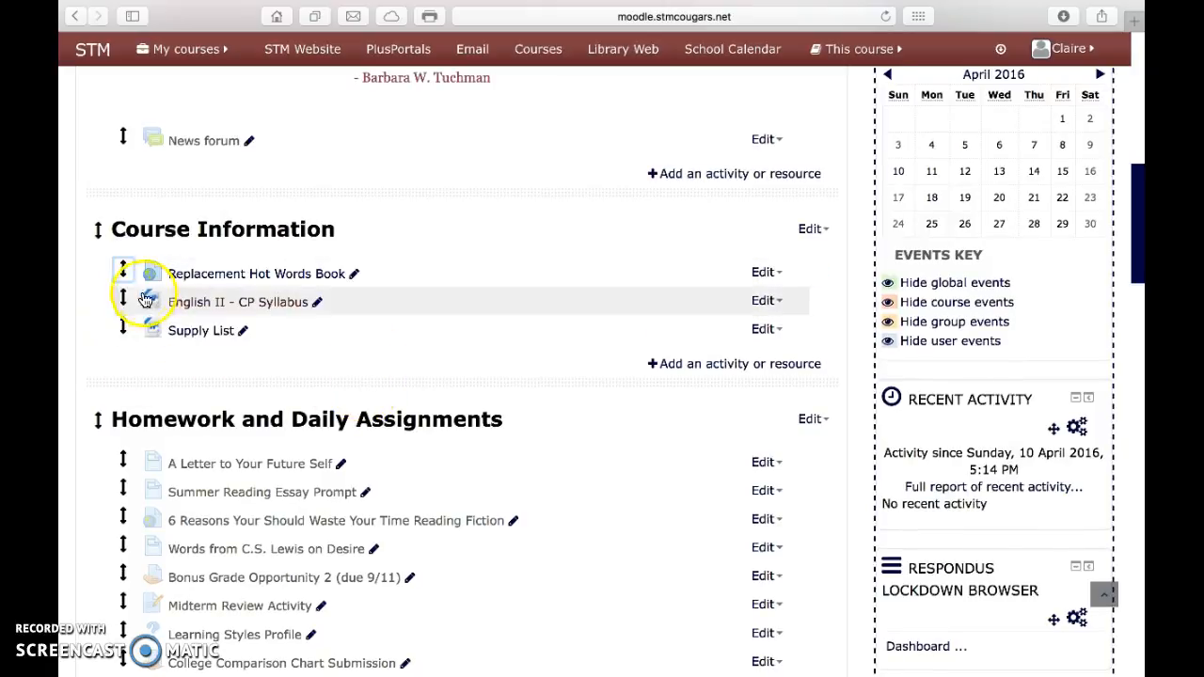
click(123, 275)
drag(123, 274, 123, 348)
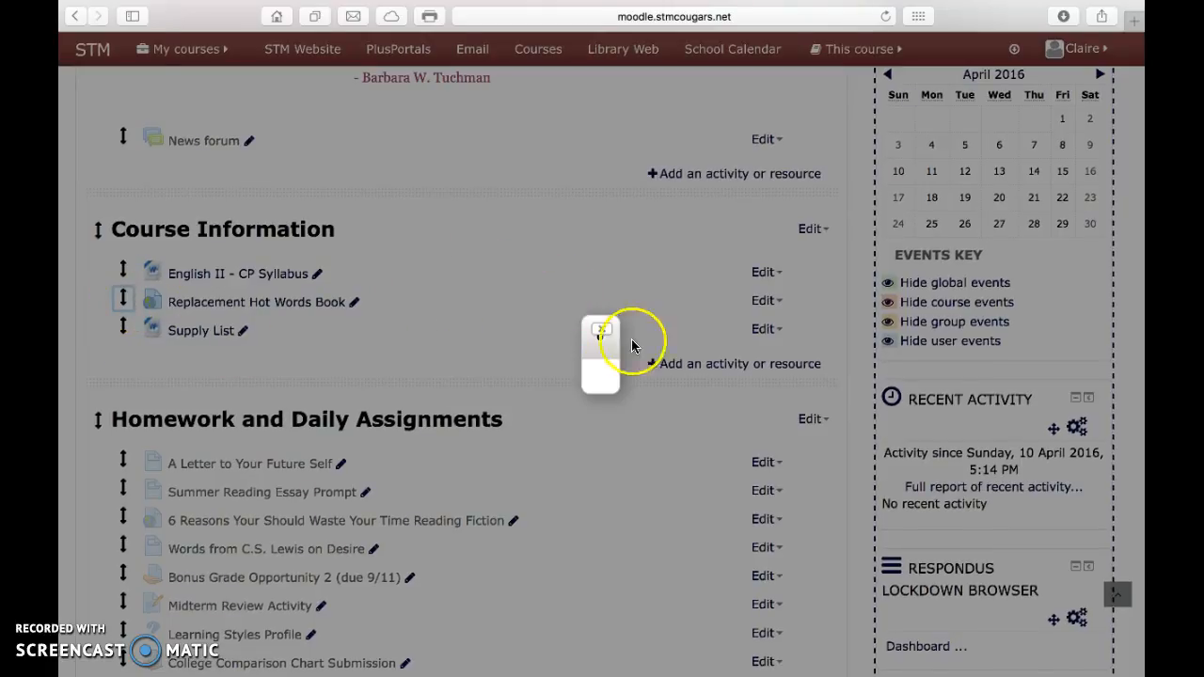
click(603, 334)
drag(123, 297, 123, 362)
click(121, 351)
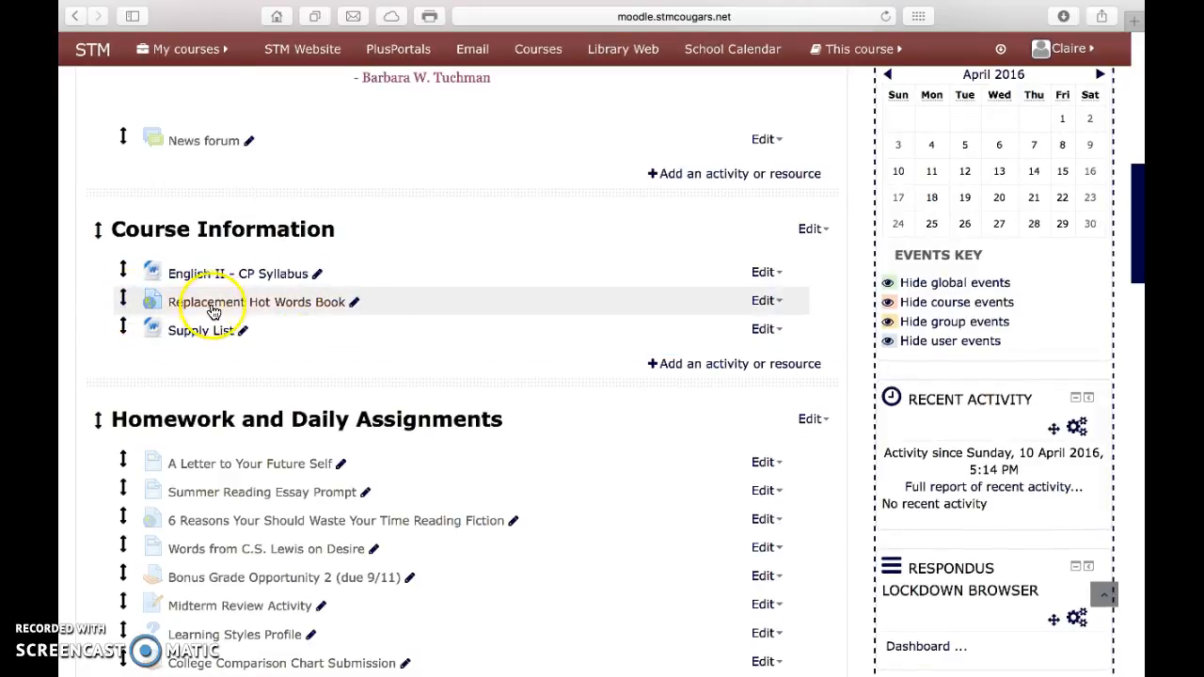
drag(129, 297, 121, 342)
Open the activity chooser for the Homework and Daily Assignments section.
scroll(540, 261, up, 5)
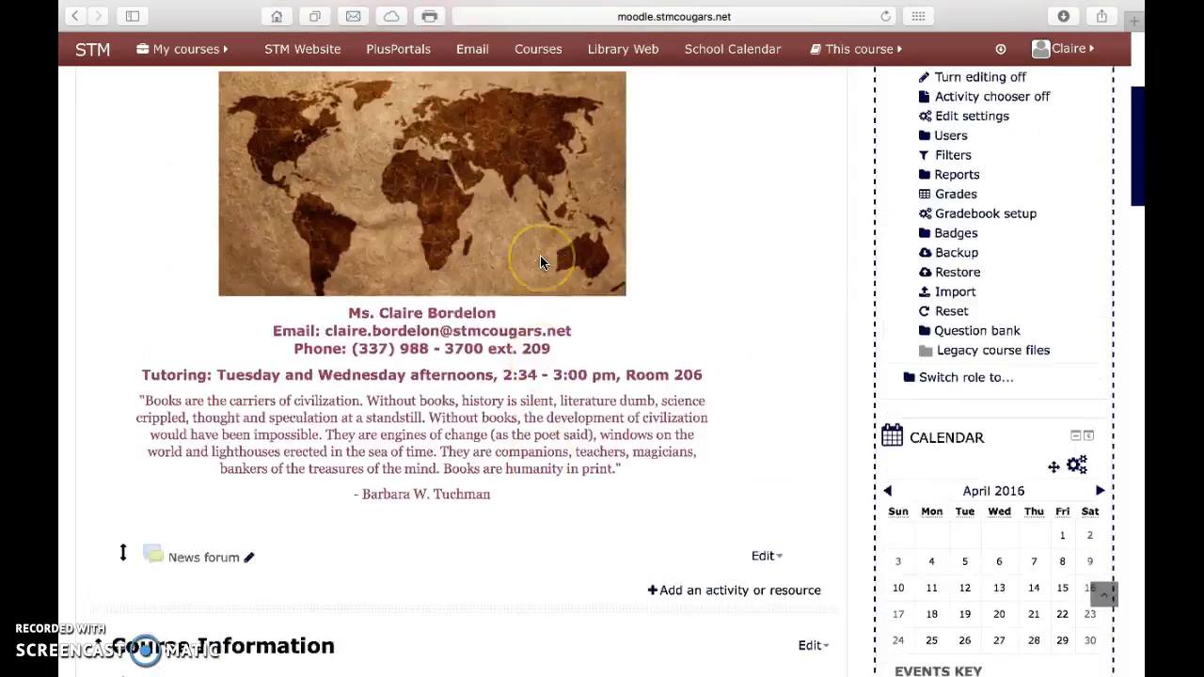
scroll(731, 236, up, 3)
scroll(722, 462, down, 2)
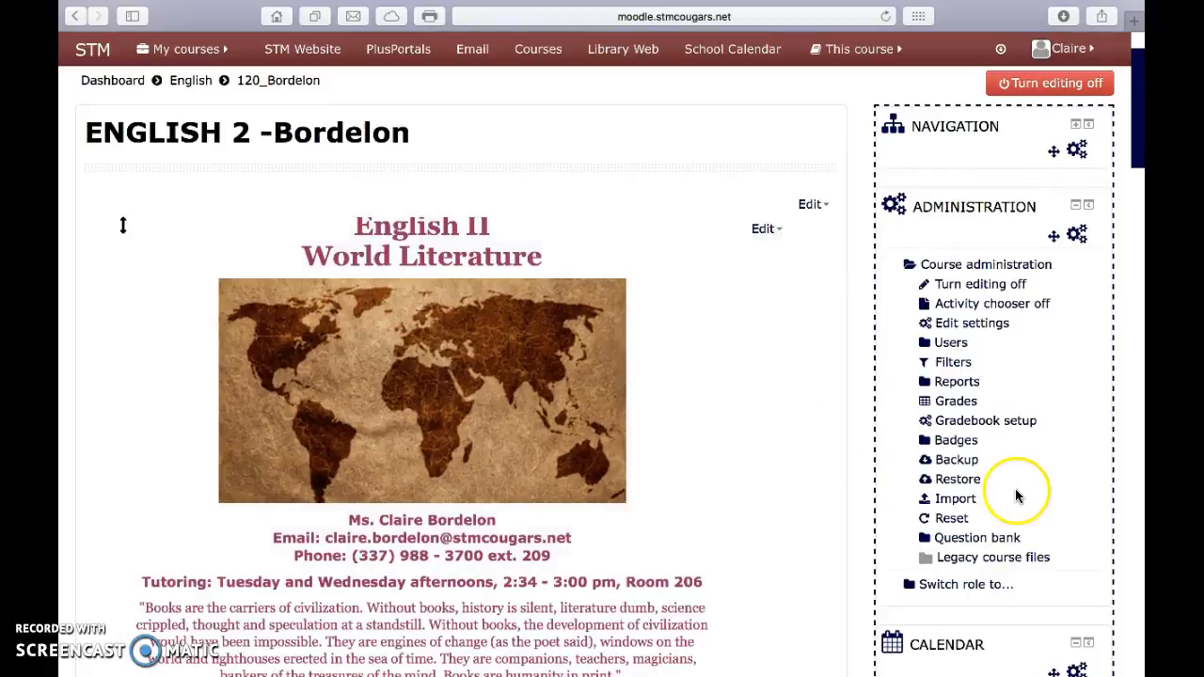
scroll(1016, 496, down, 1)
scroll(1016, 497, down, 10)
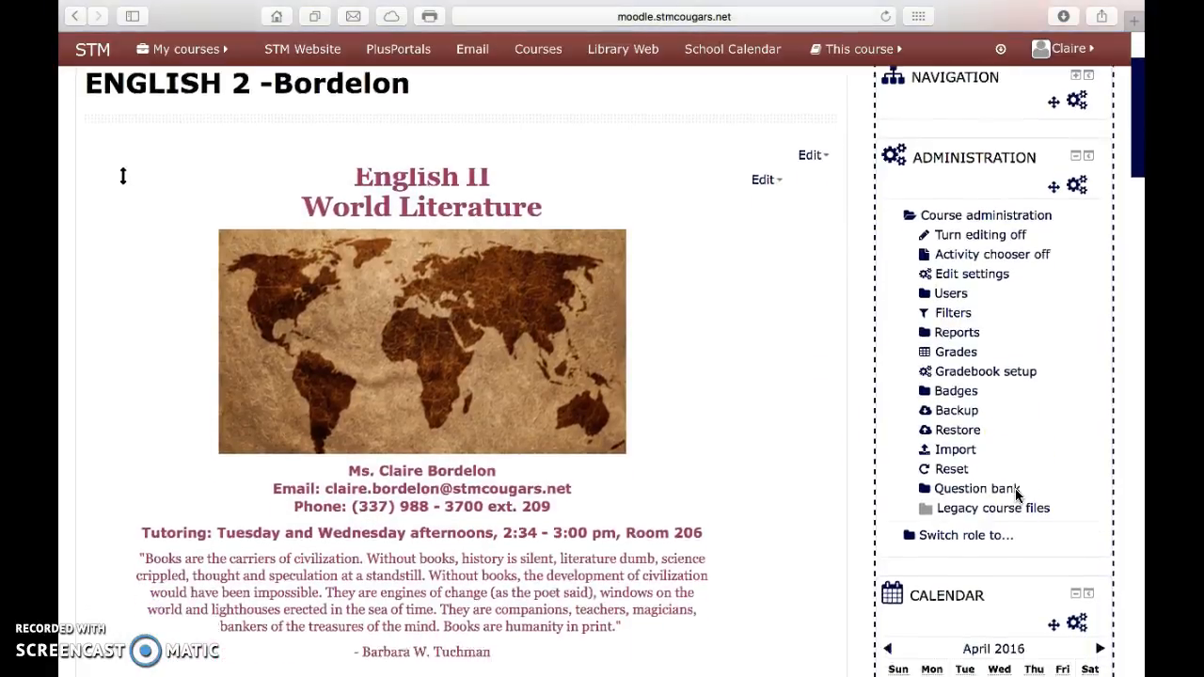
scroll(725, 527, down, 8)
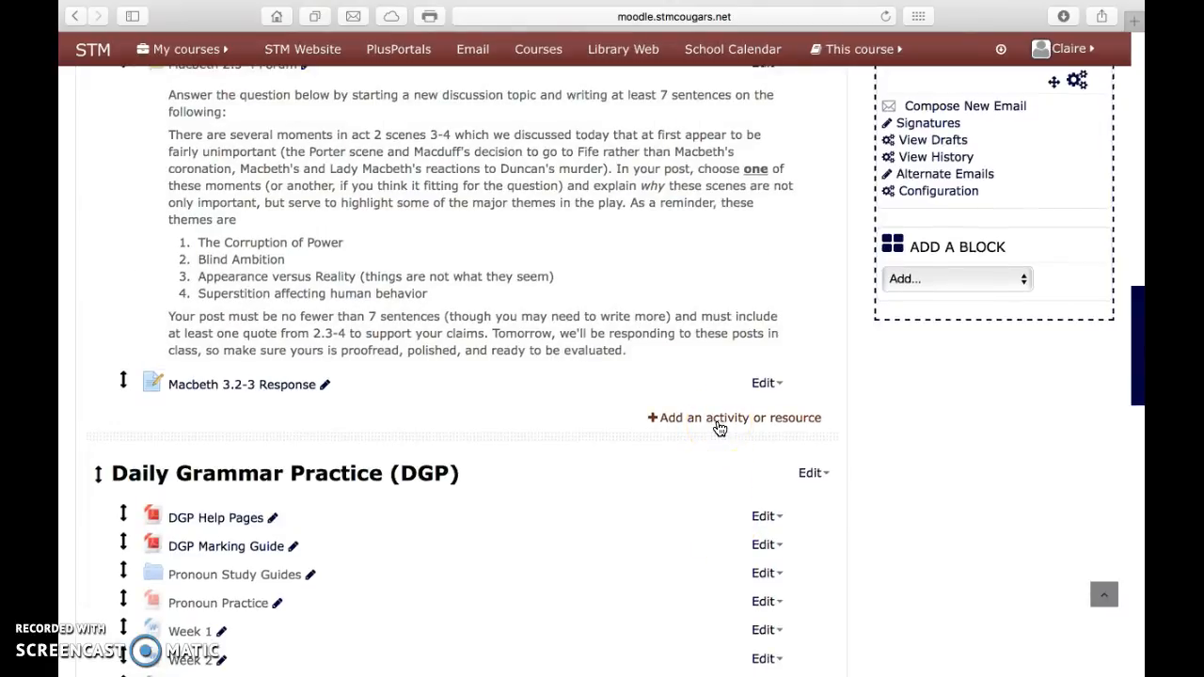
click(706, 247)
scroll(658, 282, up, 12)
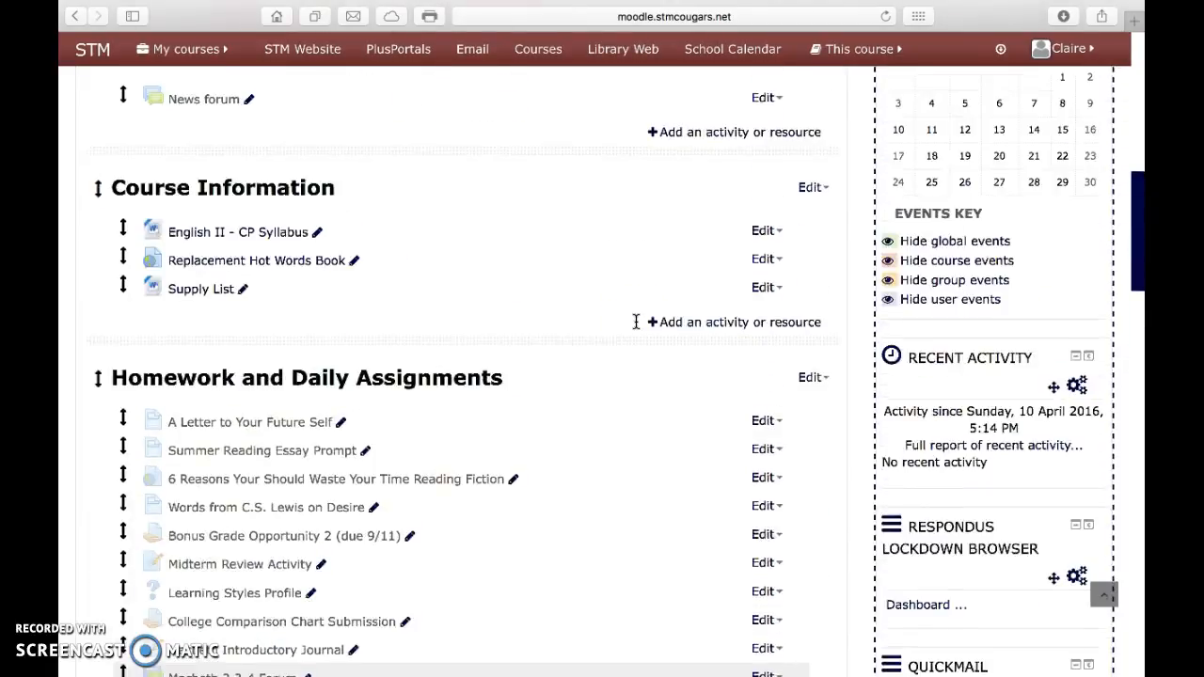
scroll(636, 322, down, 12)
click(706, 329)
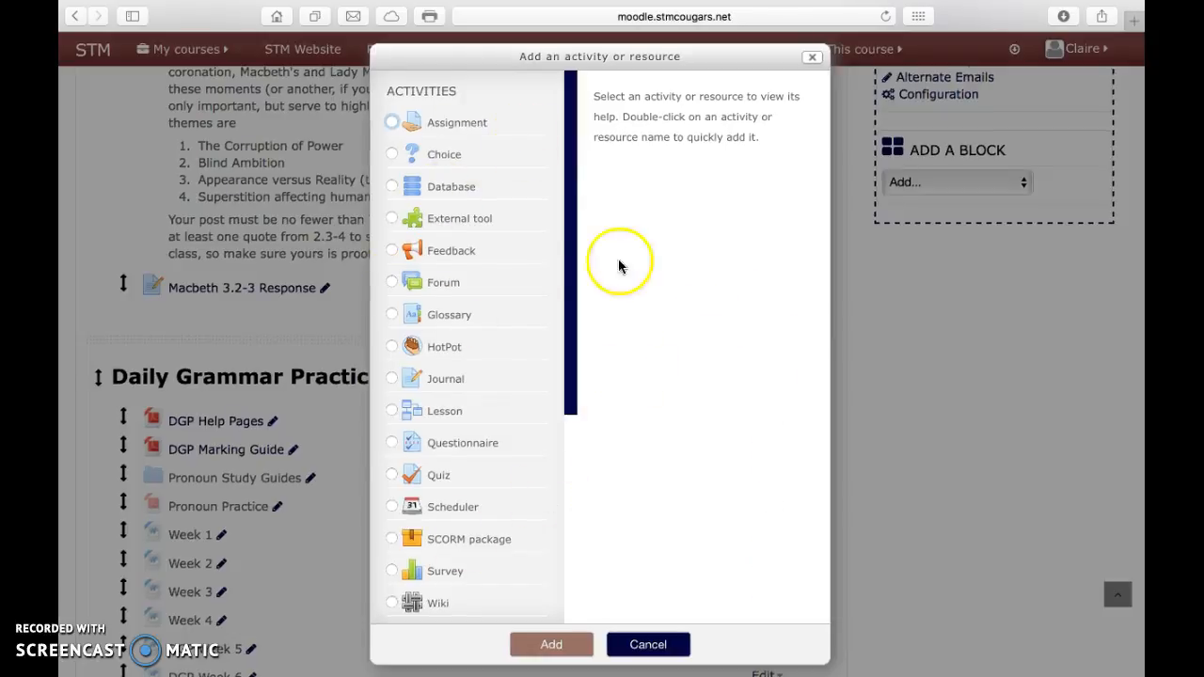
Pick Journal in the activity chooser and add it, opening its blank settings form.
mouse_move(572, 250)
mouse_down()
mouse_move(571, 518)
mouse_move(573, 272)
mouse_up()
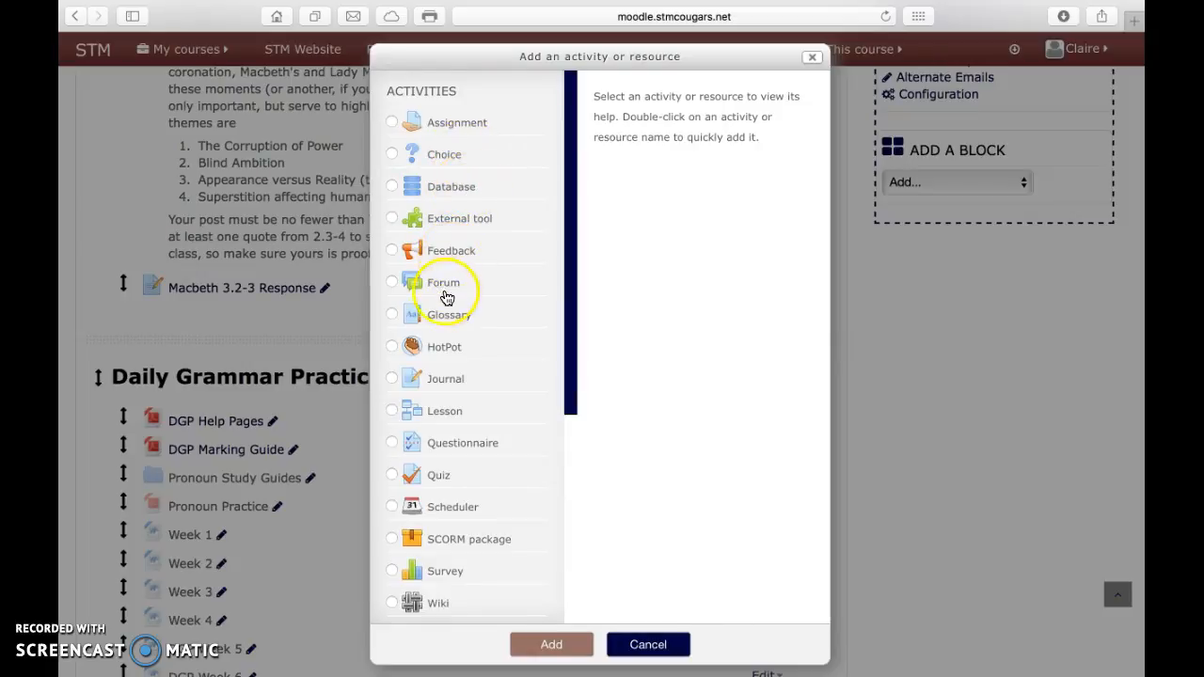
click(452, 380)
click(550, 645)
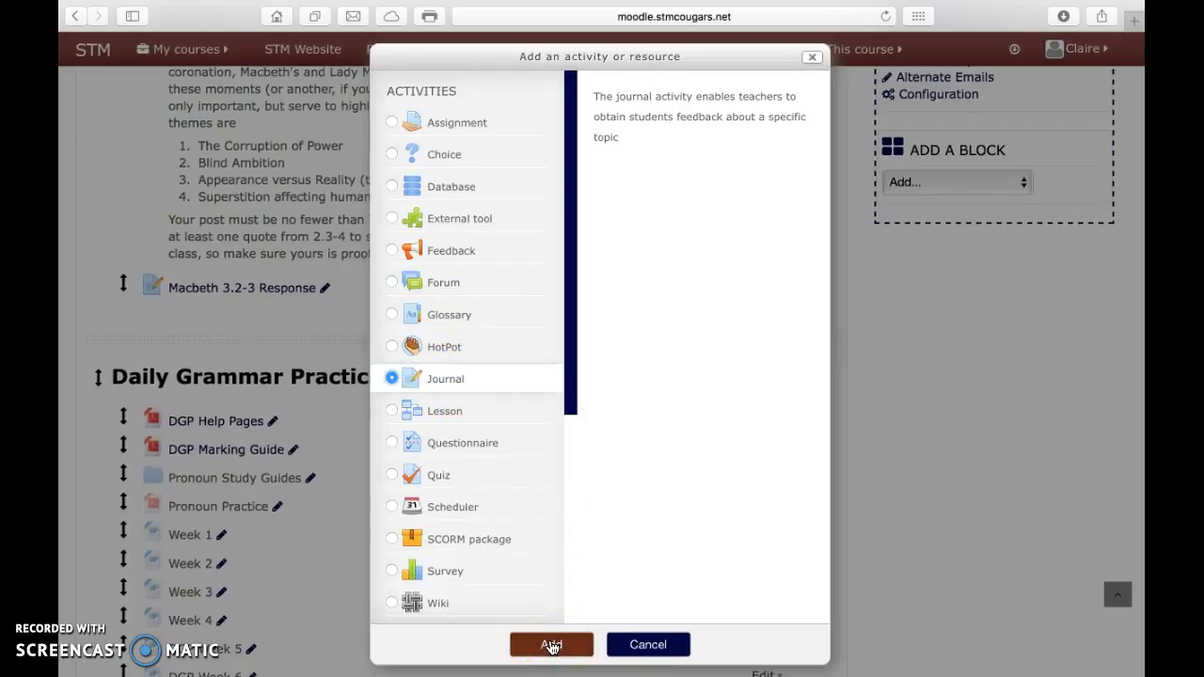
click(552, 645)
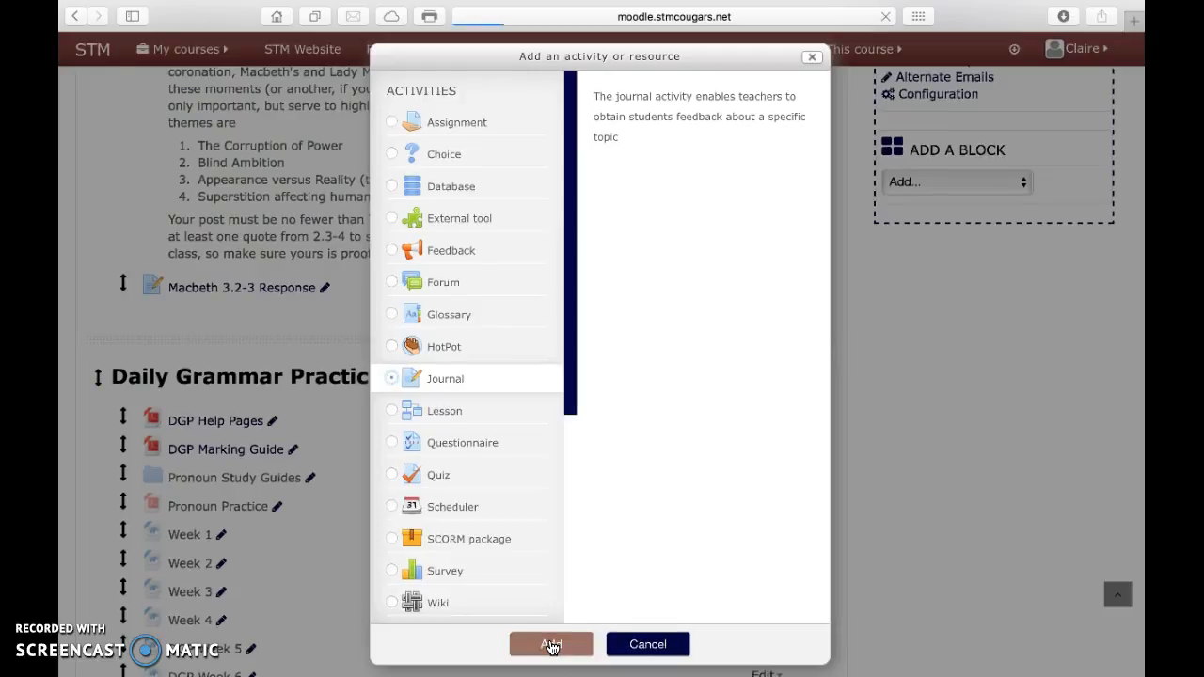
click(605, 439)
scroll(610, 432, down, 5)
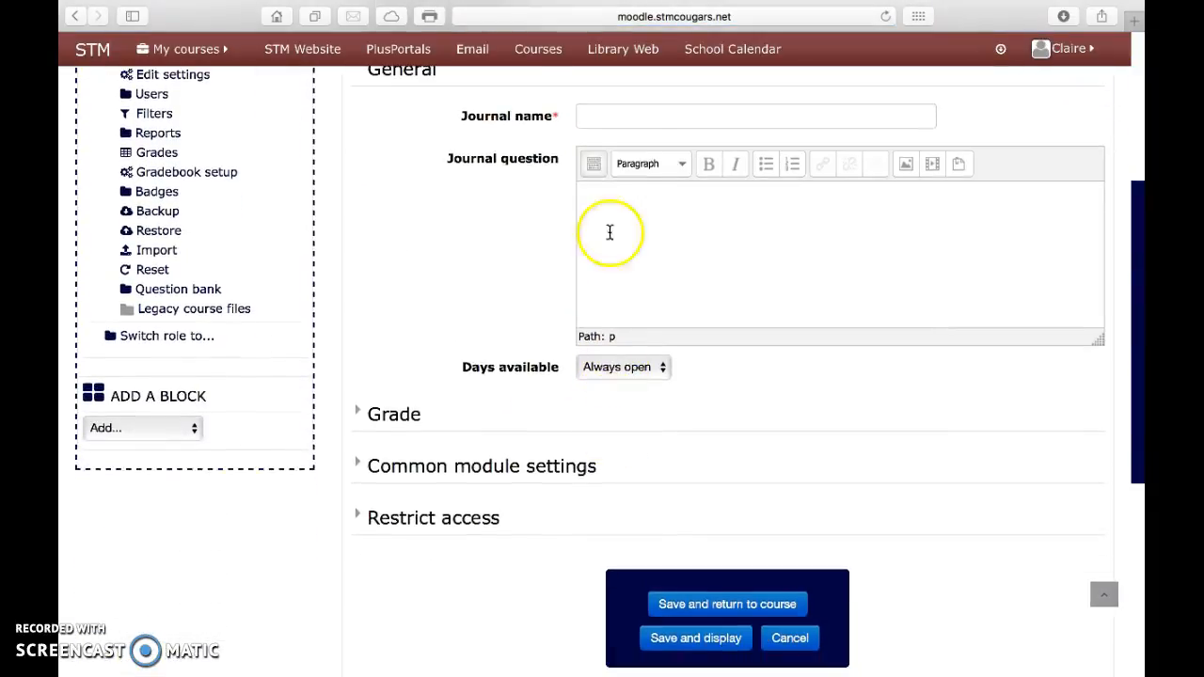
Name it 'Things Fall Apart Introduction Journal', ask for chapter-one thoughts, and allow 7 days.
click(653, 118)
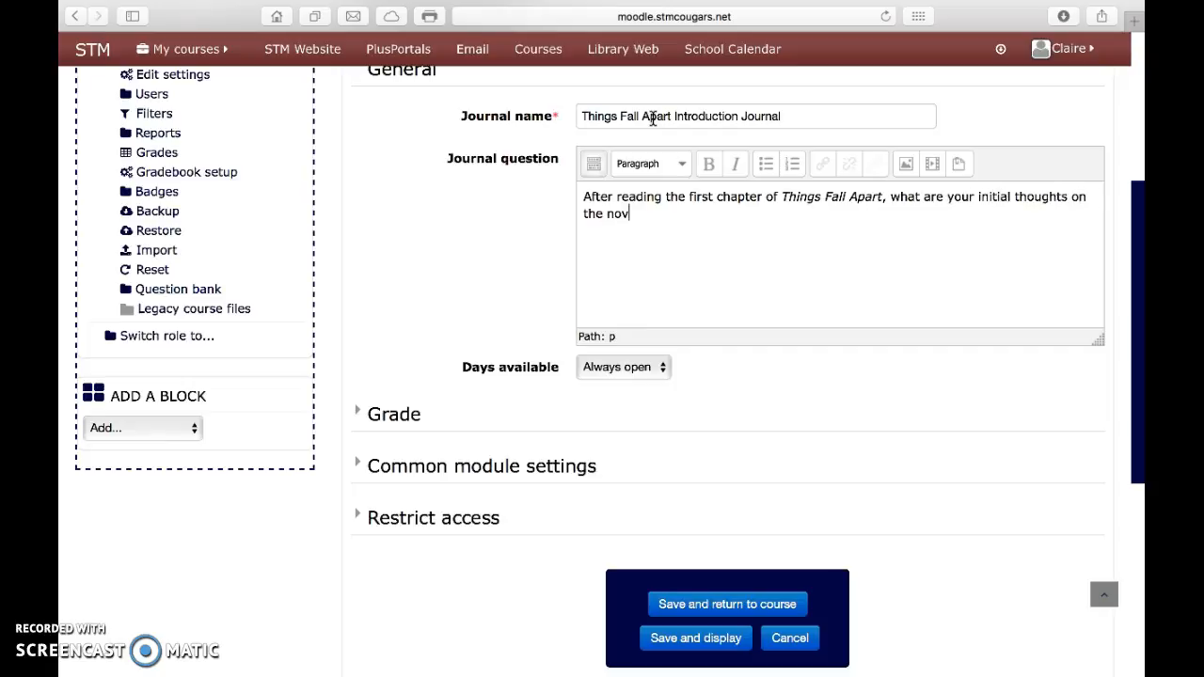
click(662, 369)
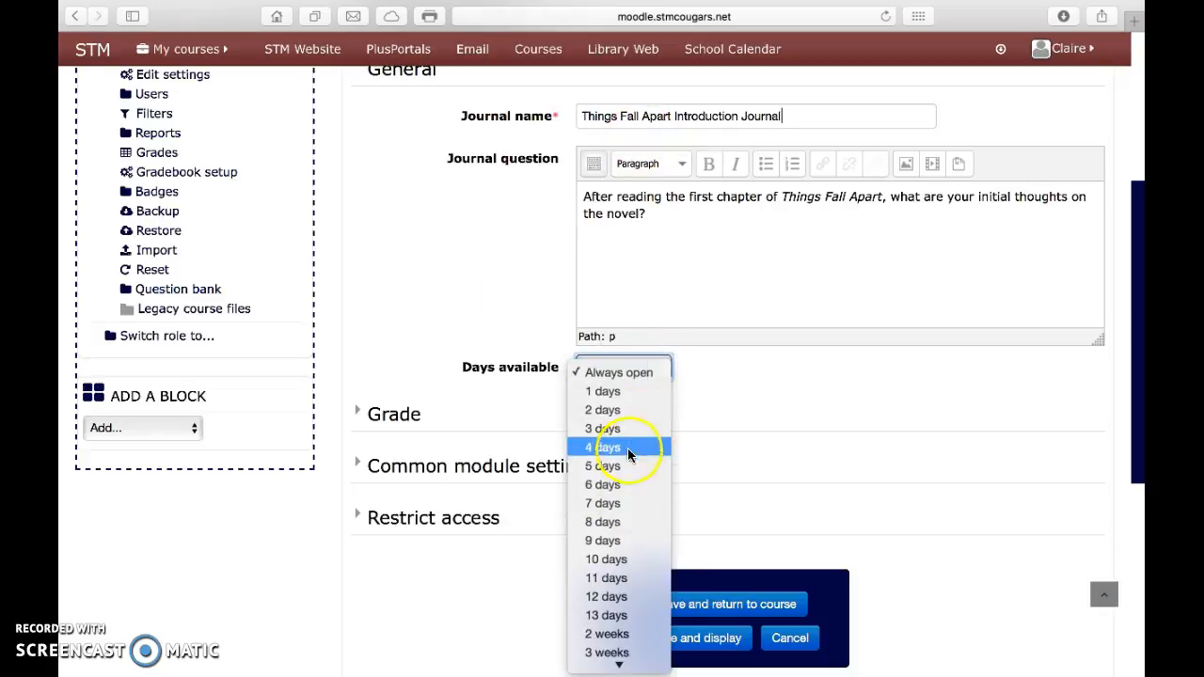
click(634, 503)
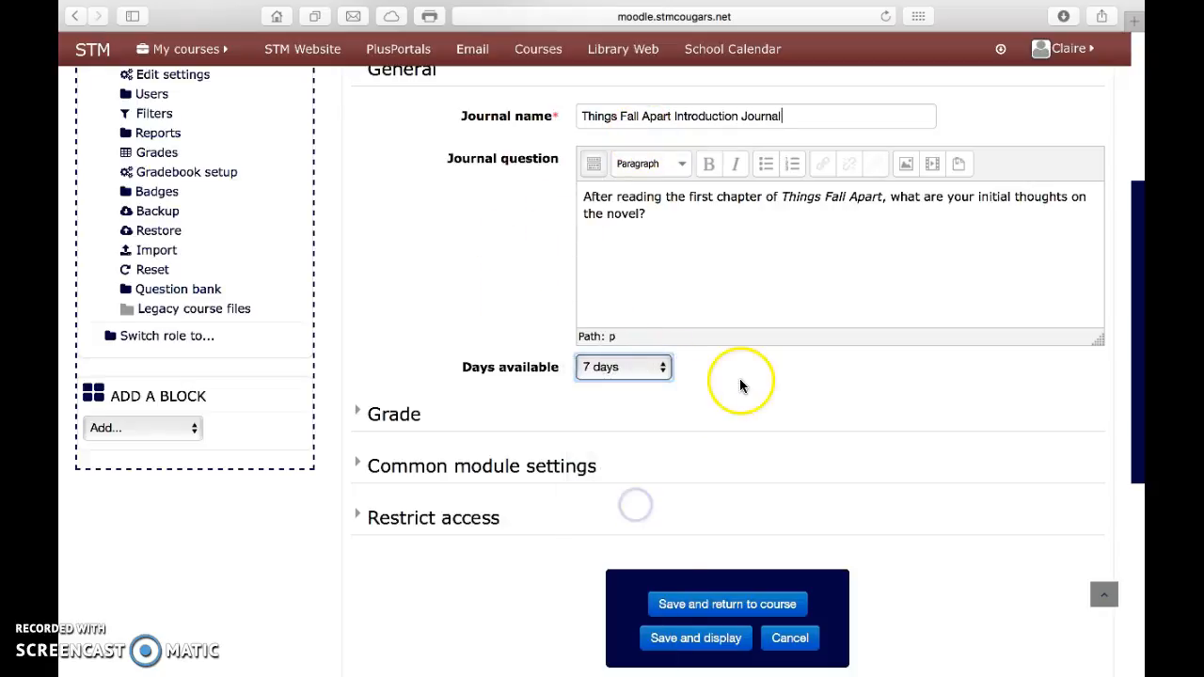
scroll(740, 378, down, 3)
Set the grade type to Point with a maximum of 25, category Uncategorised.
click(407, 301)
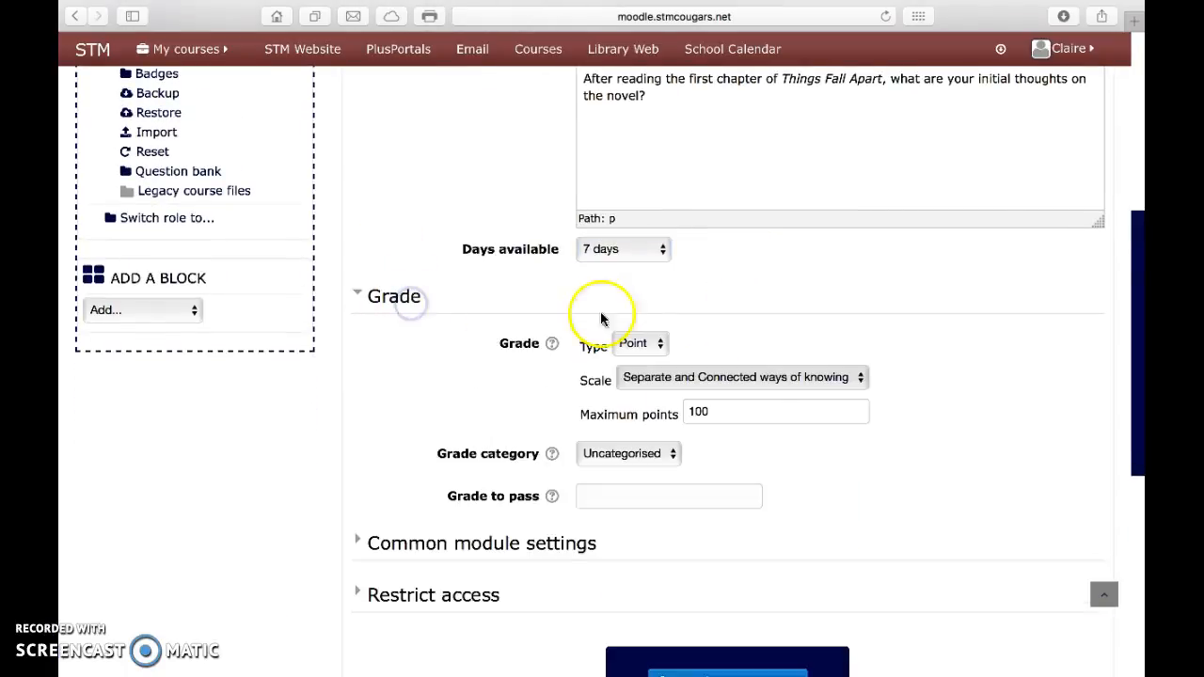
click(647, 346)
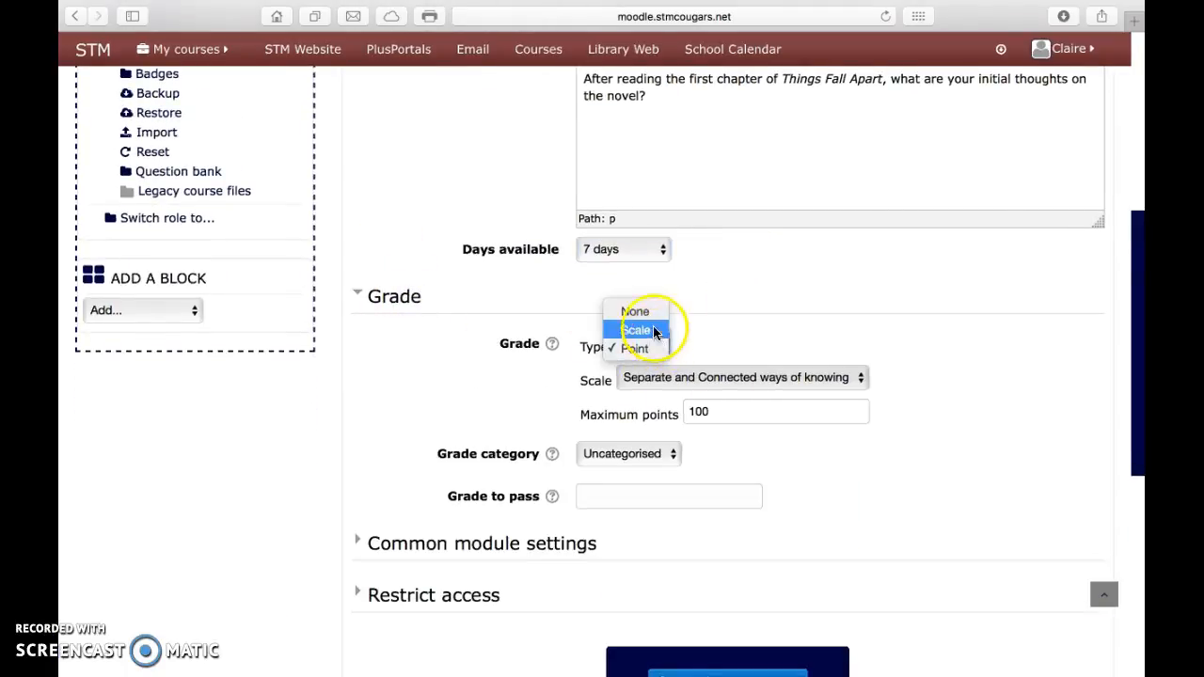
click(652, 334)
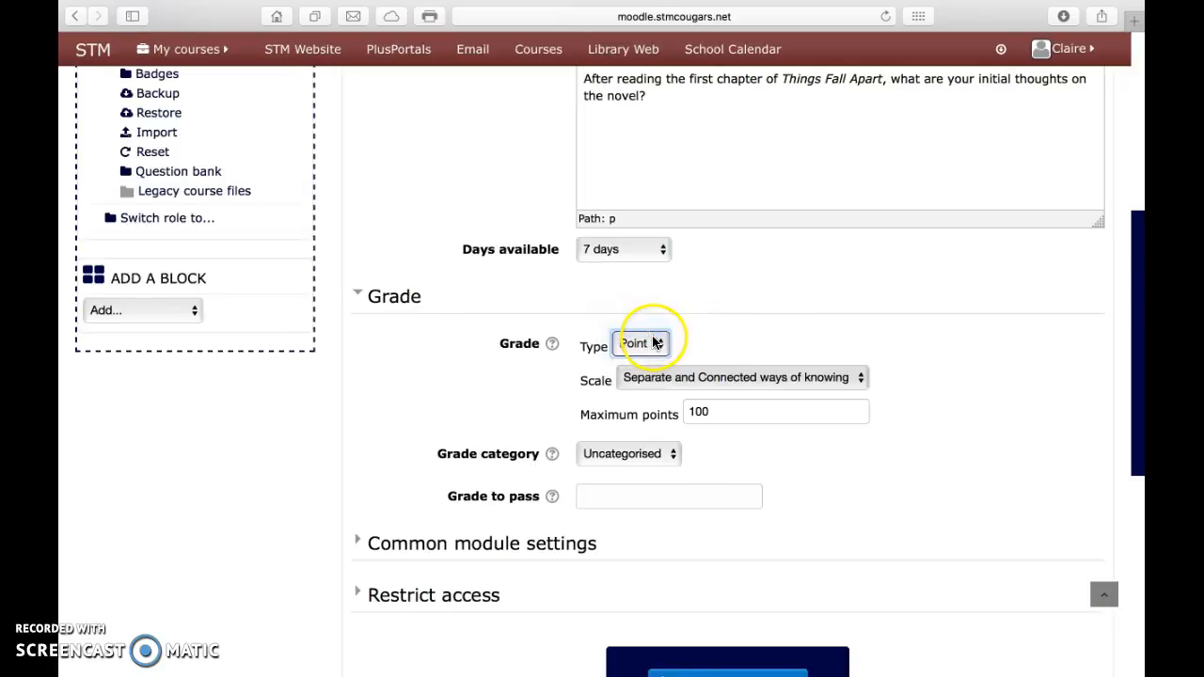
click(659, 345)
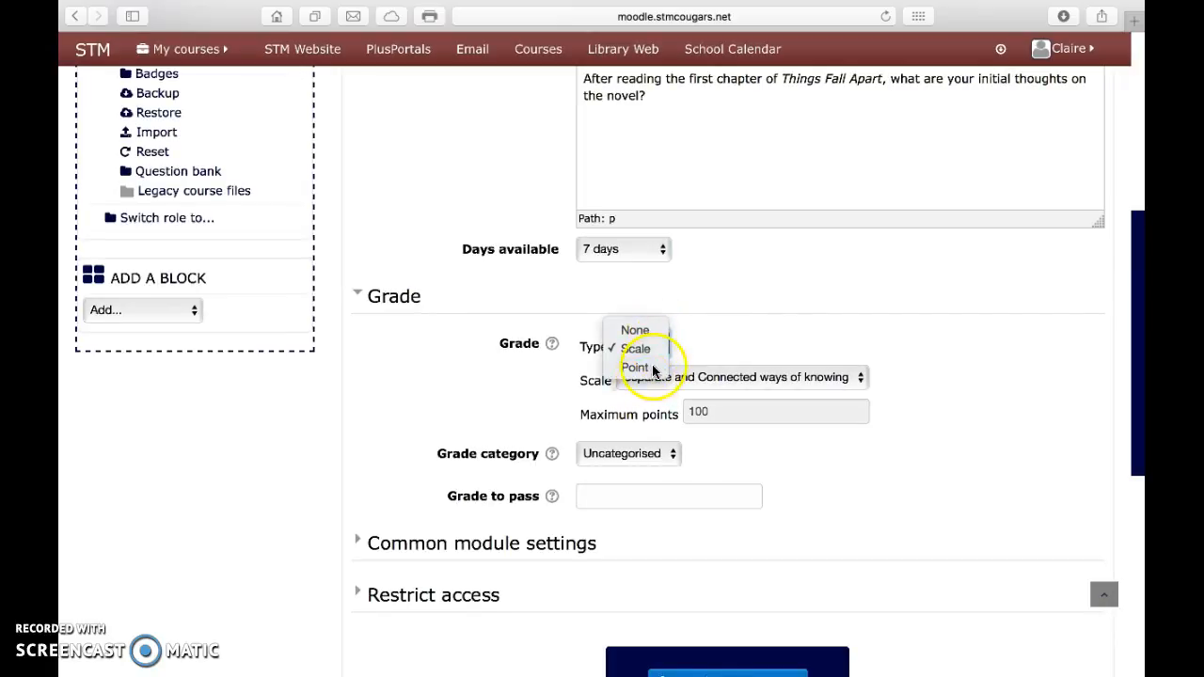
click(636, 367)
double_click(737, 415)
text(1)
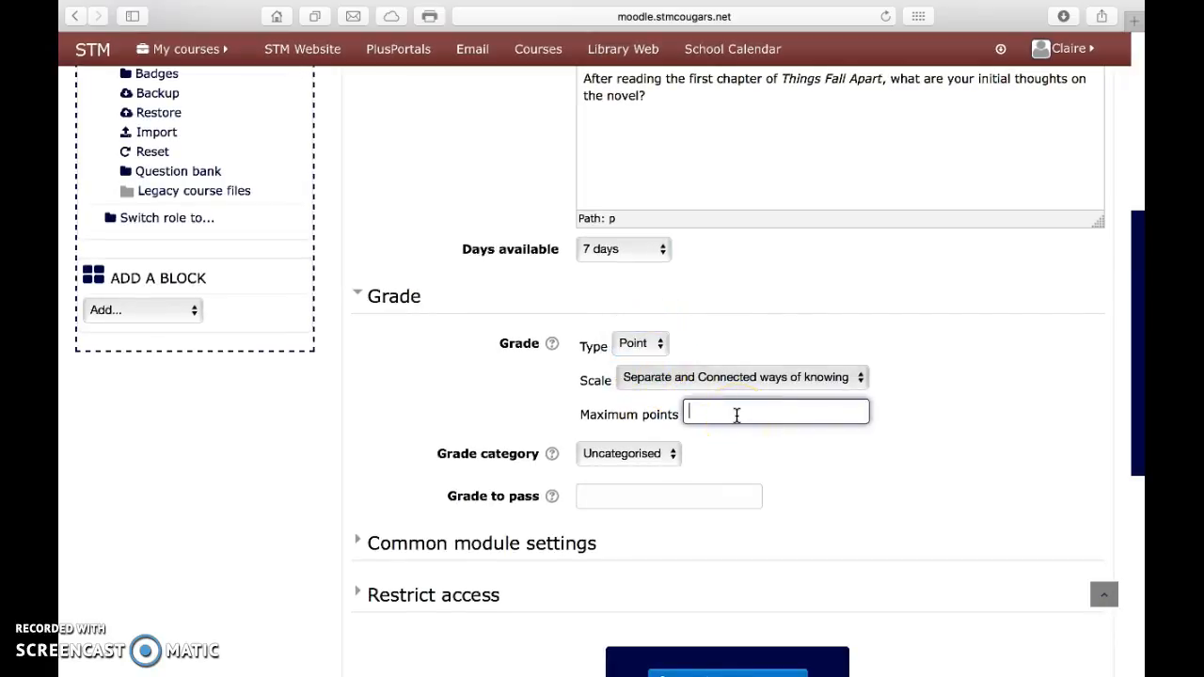
click(740, 377)
click(855, 490)
scroll(855, 487, down, 2)
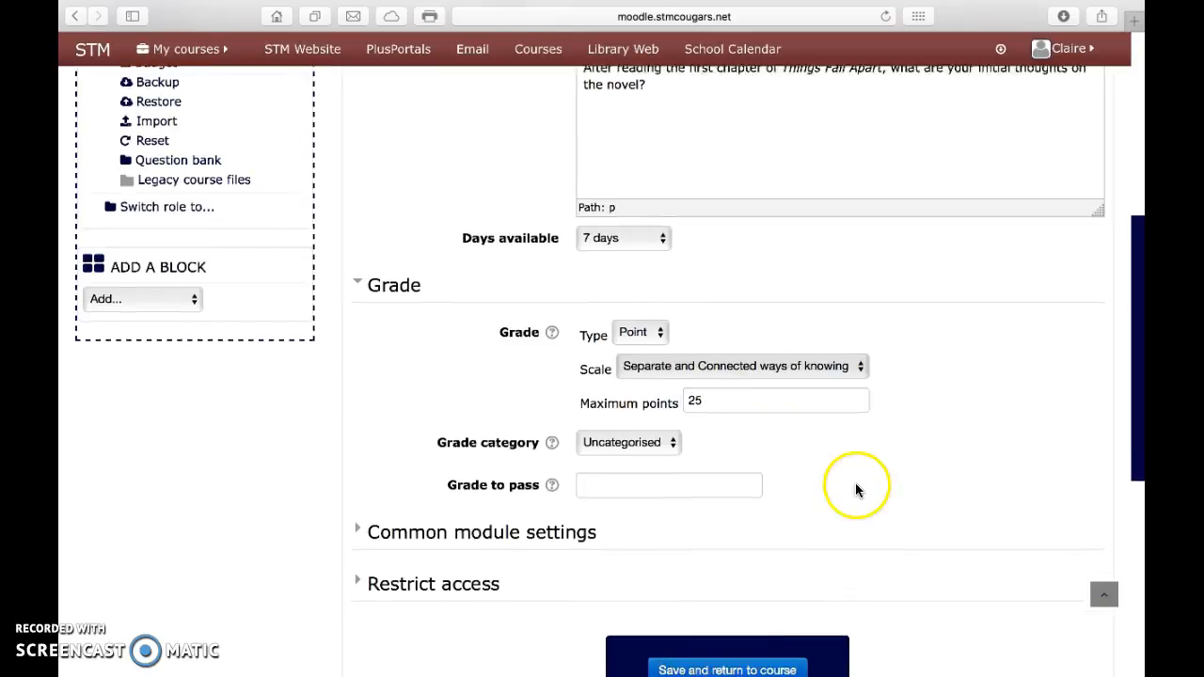
click(636, 374)
click(638, 376)
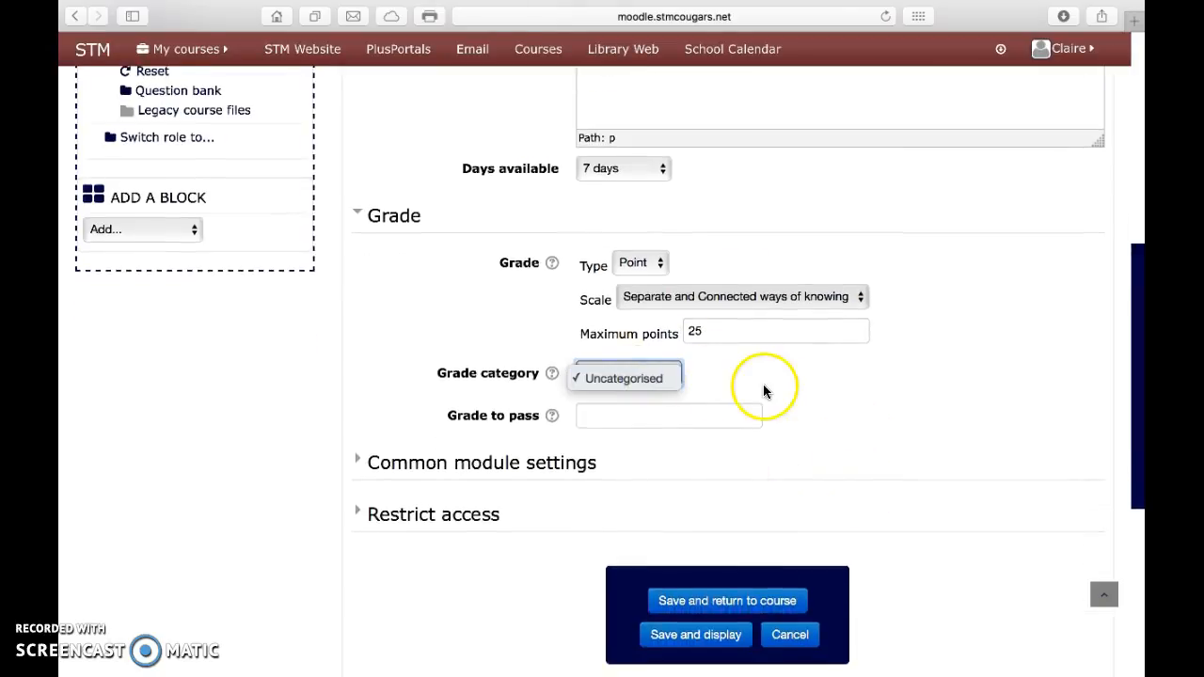
Leave access unrestricted, cancelling the restriction options without adding one.
scroll(655, 454, down, 1)
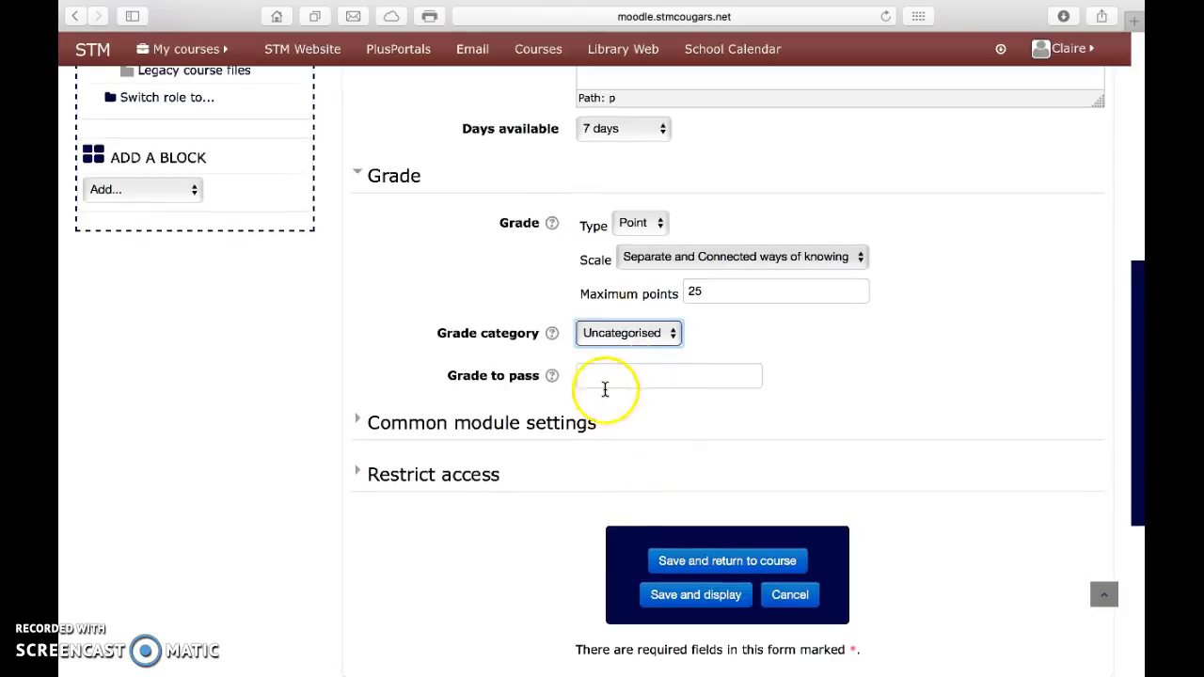
scroll(429, 384, down, 3)
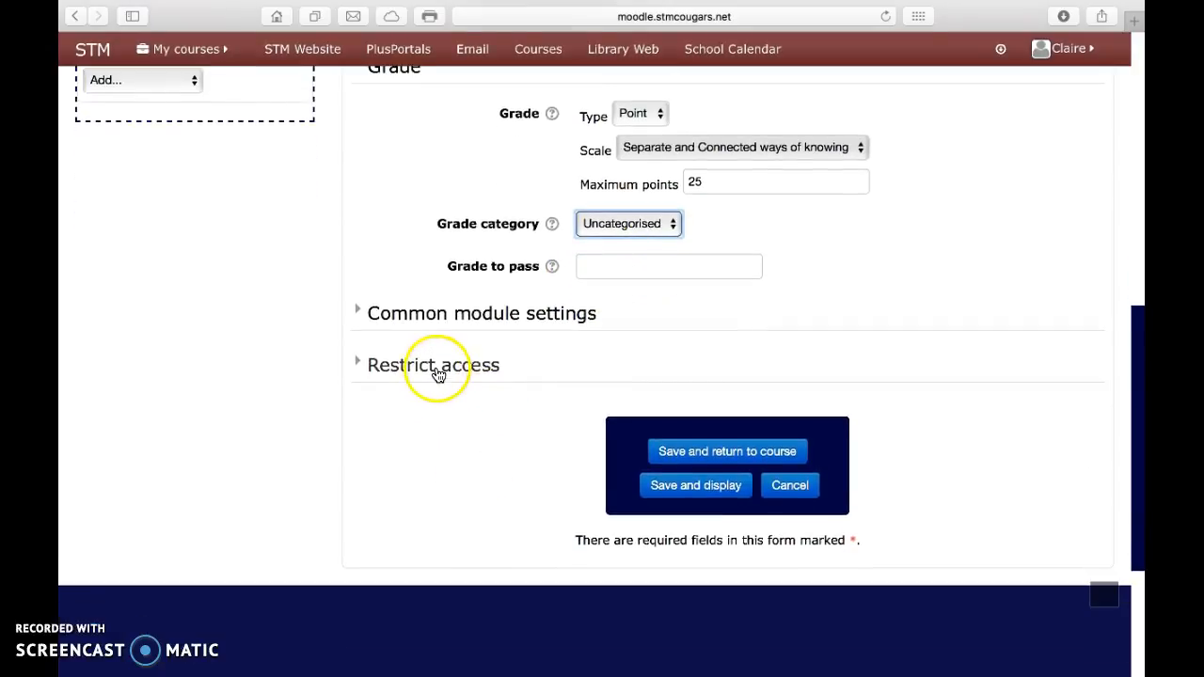
click(438, 367)
scroll(486, 545, down, 2)
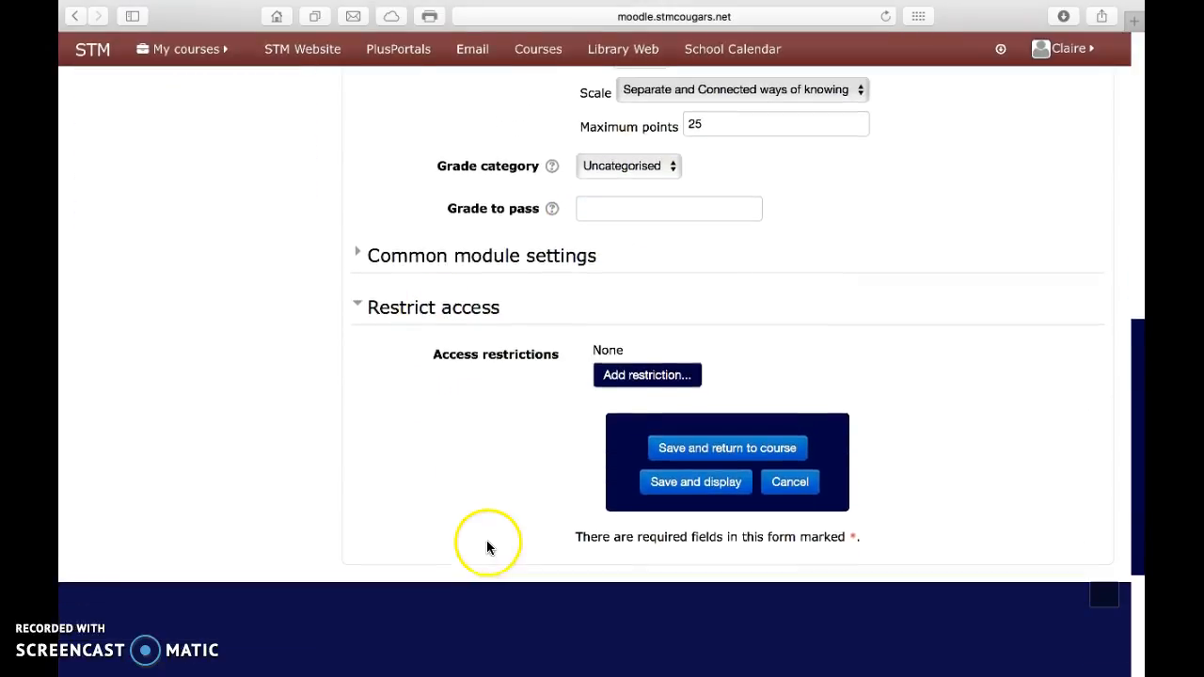
click(647, 376)
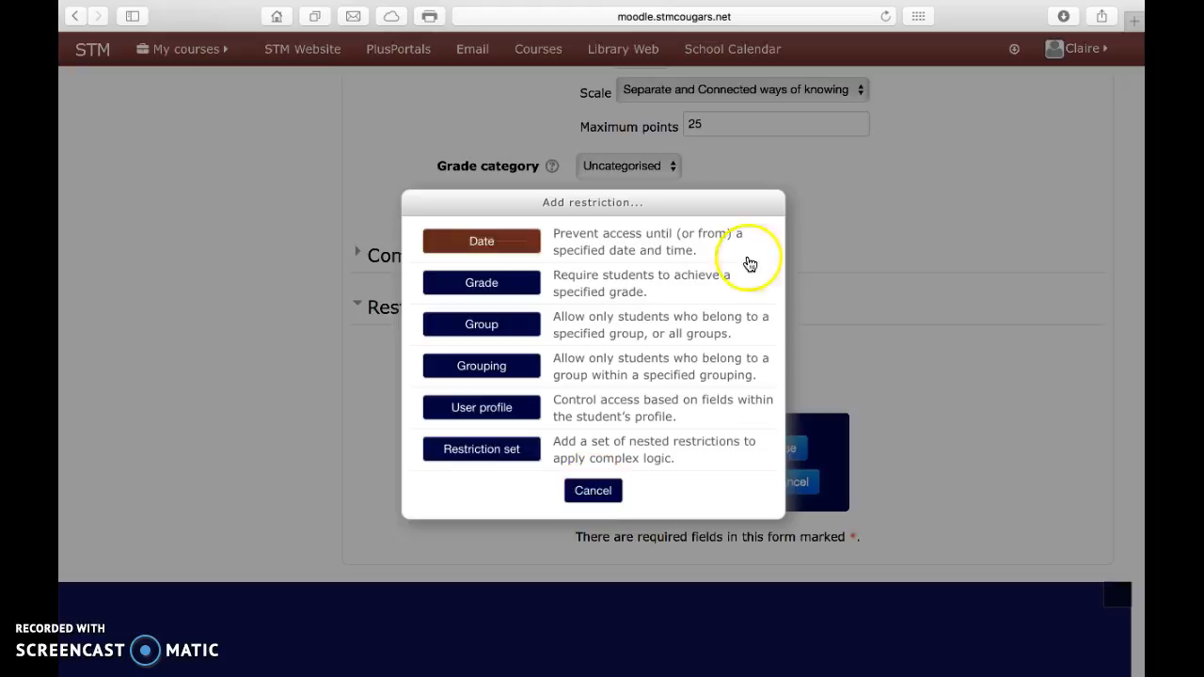
click(593, 491)
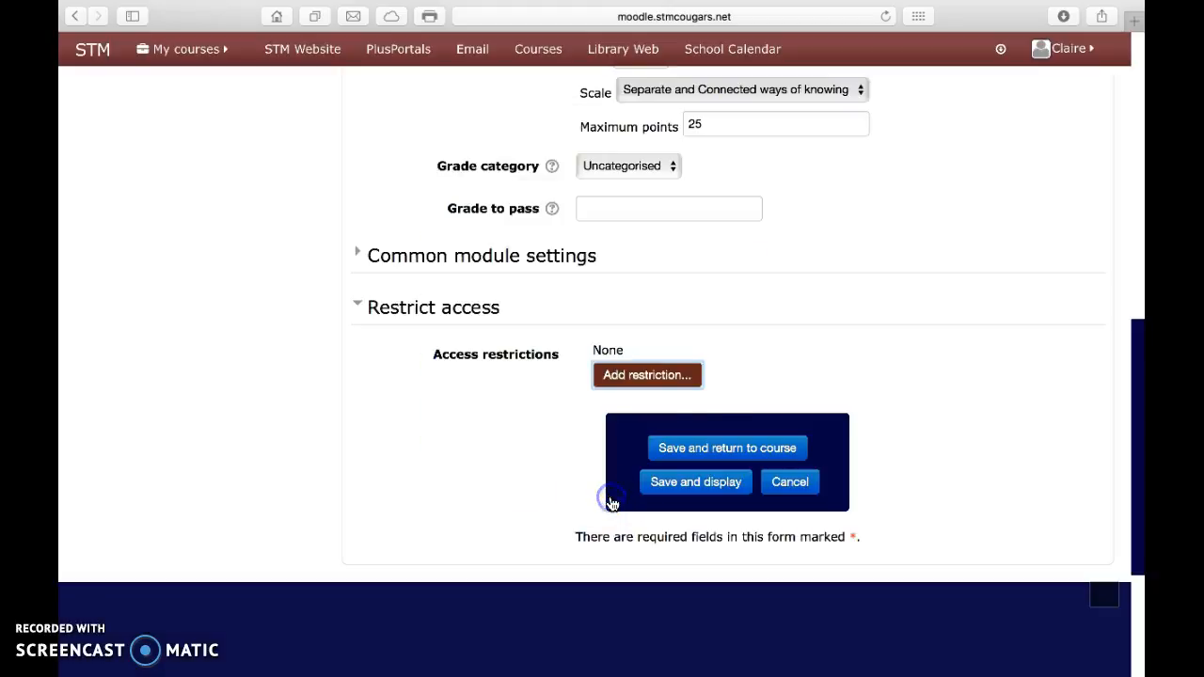
Save the journal settings, then write and save the entry 'After reading the first chapter of the novel, I really liked it.'.
click(735, 490)
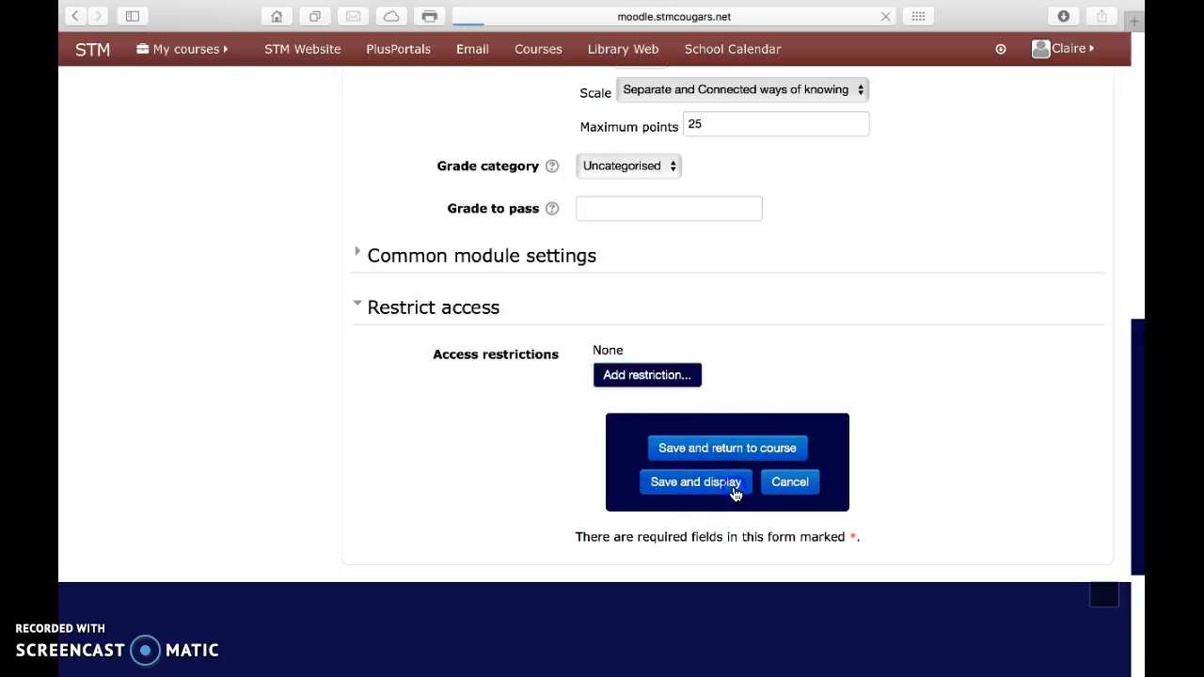
scroll(694, 363, down, 3)
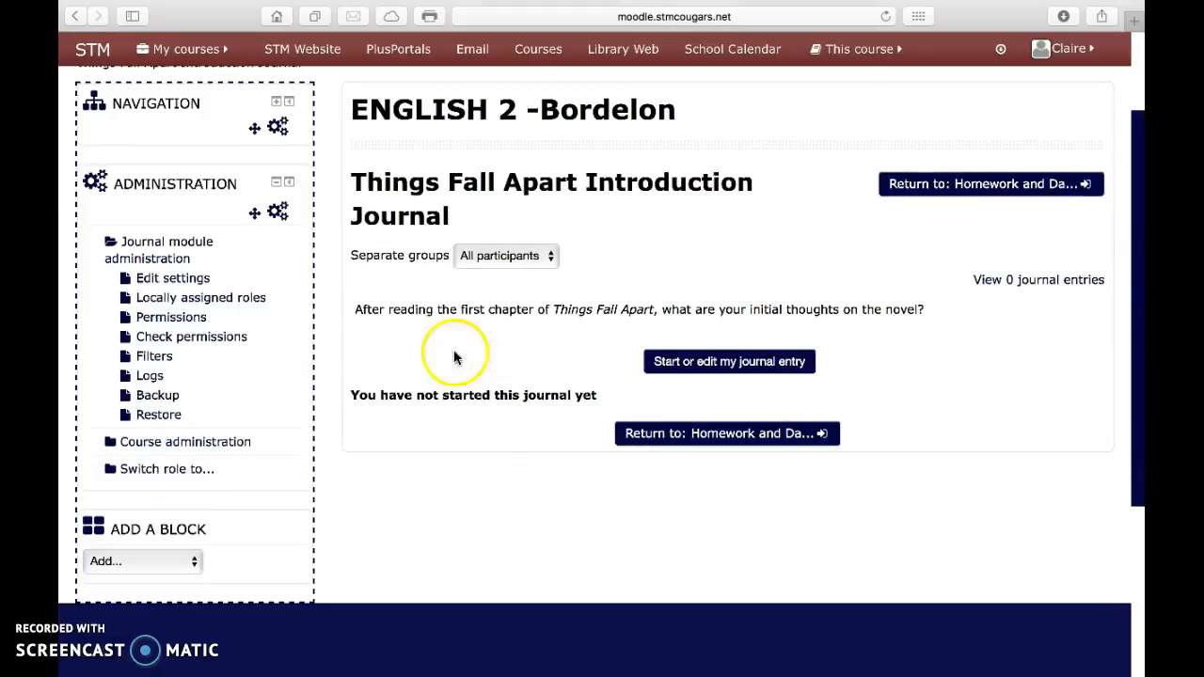
click(705, 369)
click(688, 461)
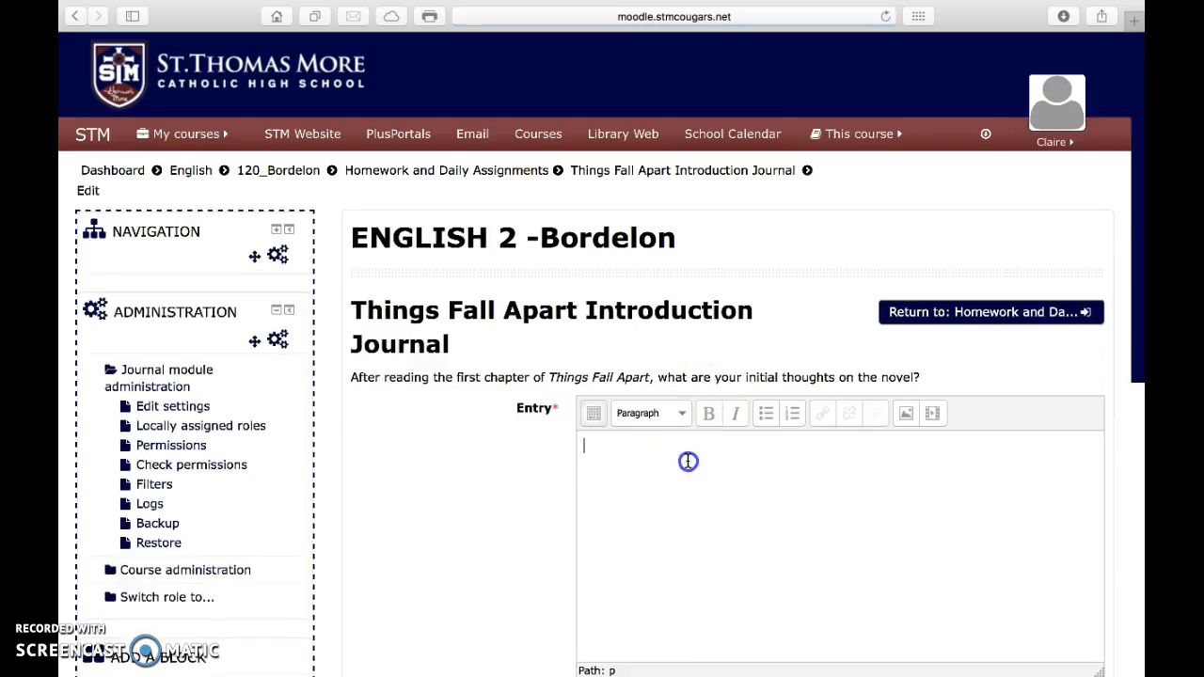
scroll(687, 461, down, 3)
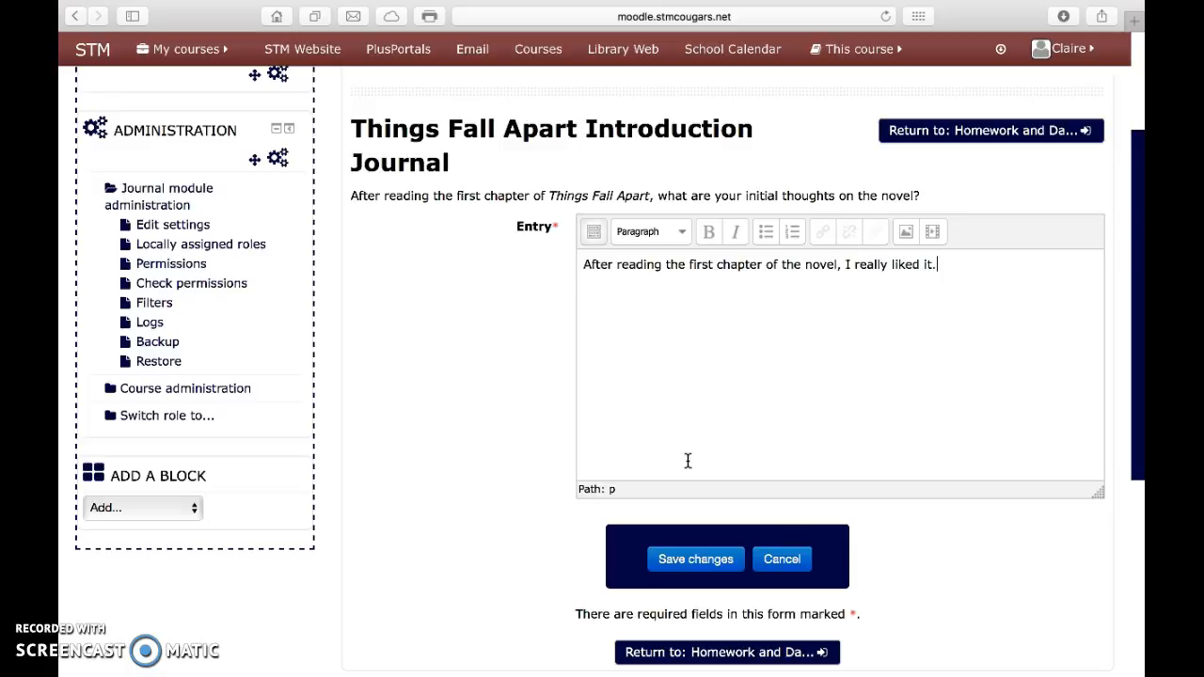
click(710, 562)
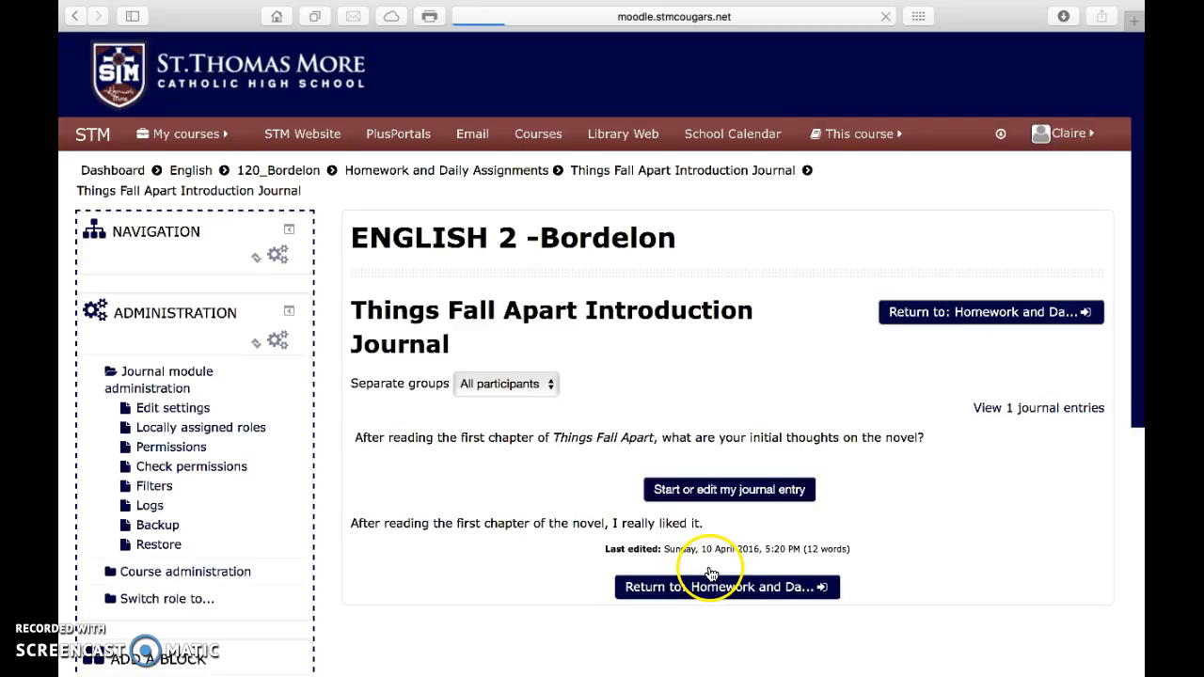
scroll(561, 398, down, 3)
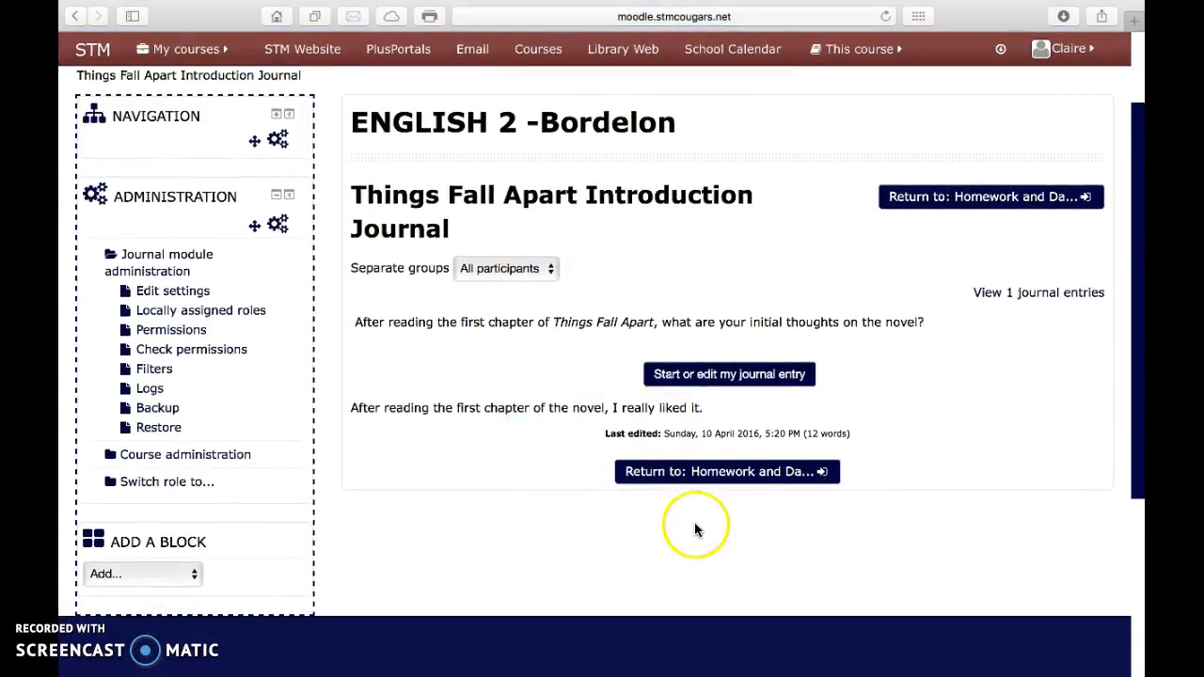
scroll(678, 470, down, 2)
scroll(417, 329, up, 3)
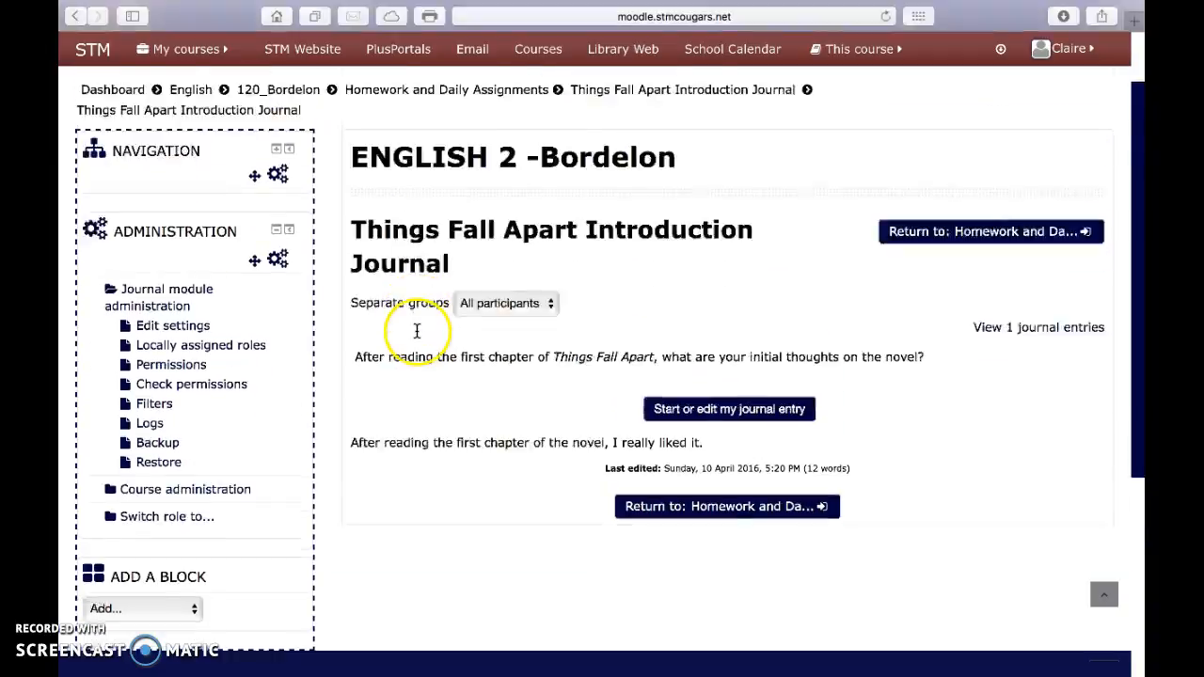
scroll(417, 329, up, 2)
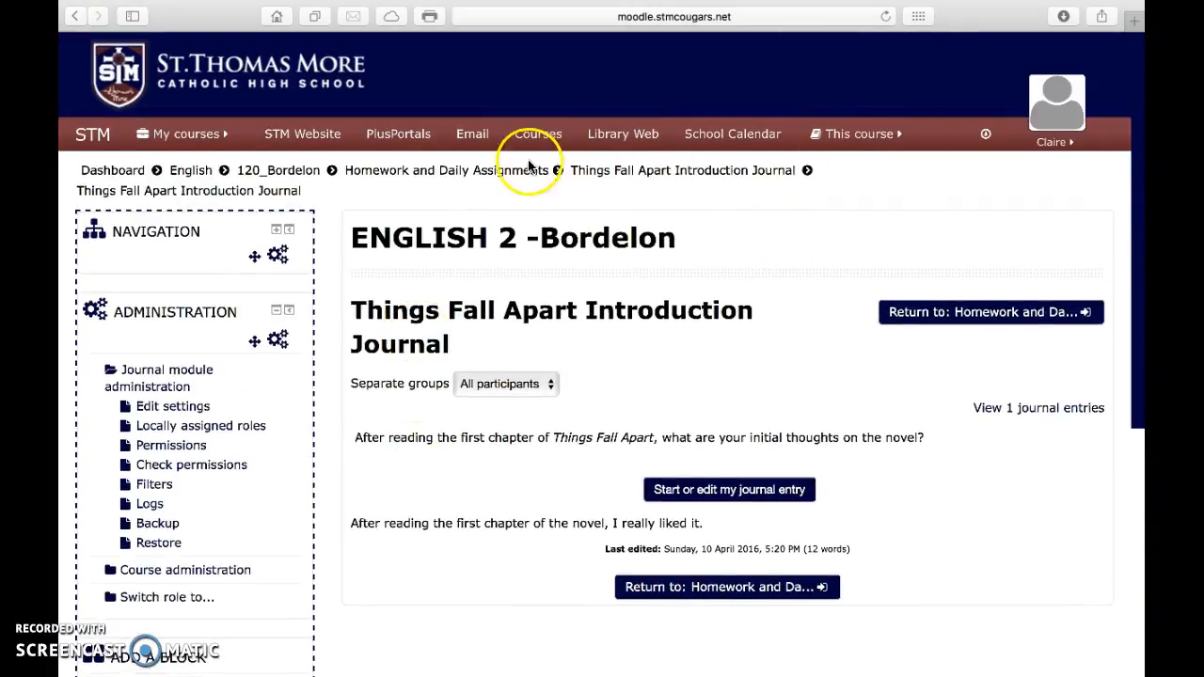
Return to the course page and open Things Fall Apart Introduction Journal from the Homework section.
click(275, 171)
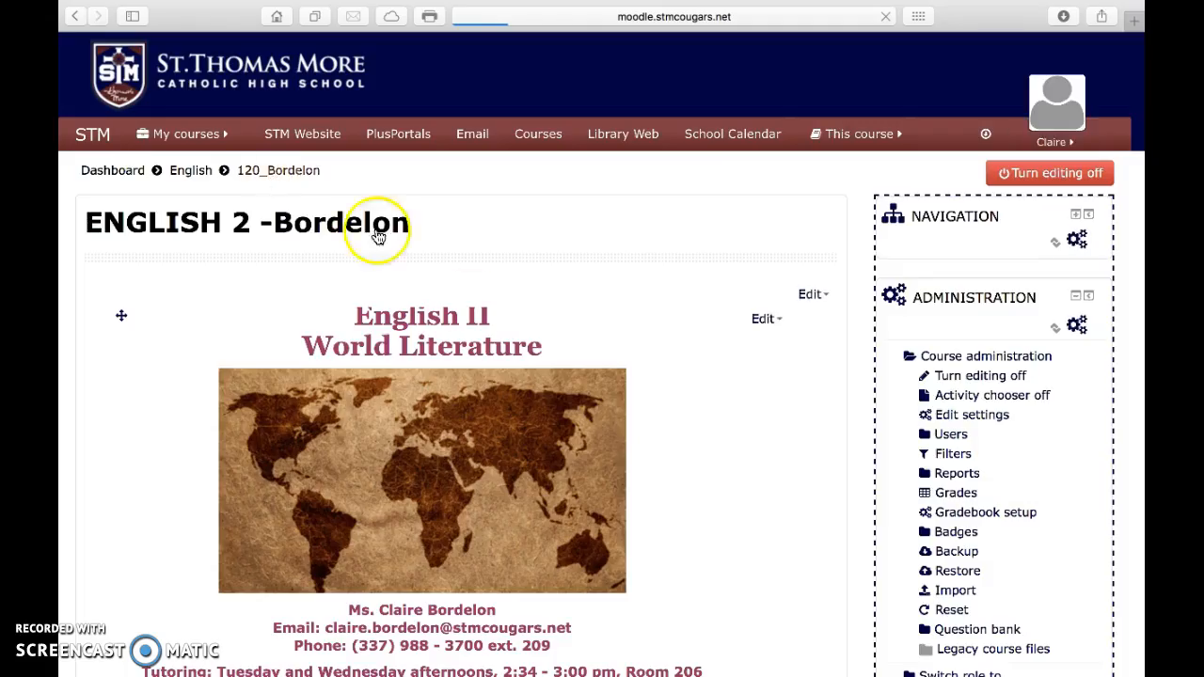
scroll(586, 458, down, 4)
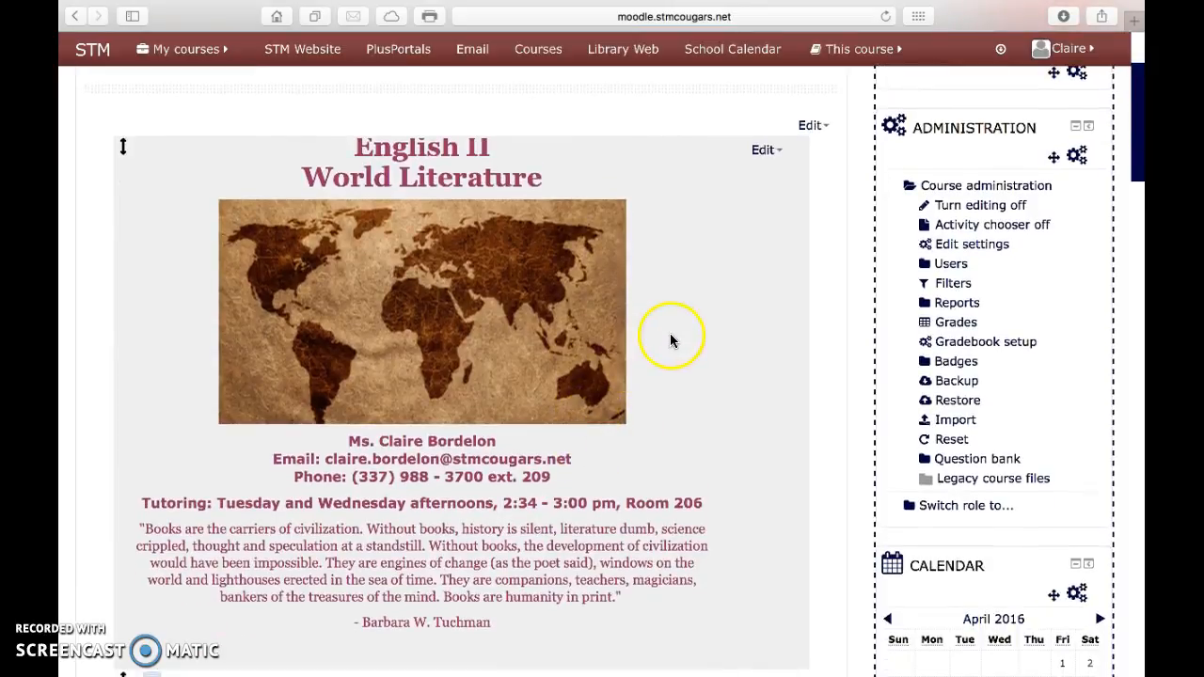
scroll(670, 341, down, 1)
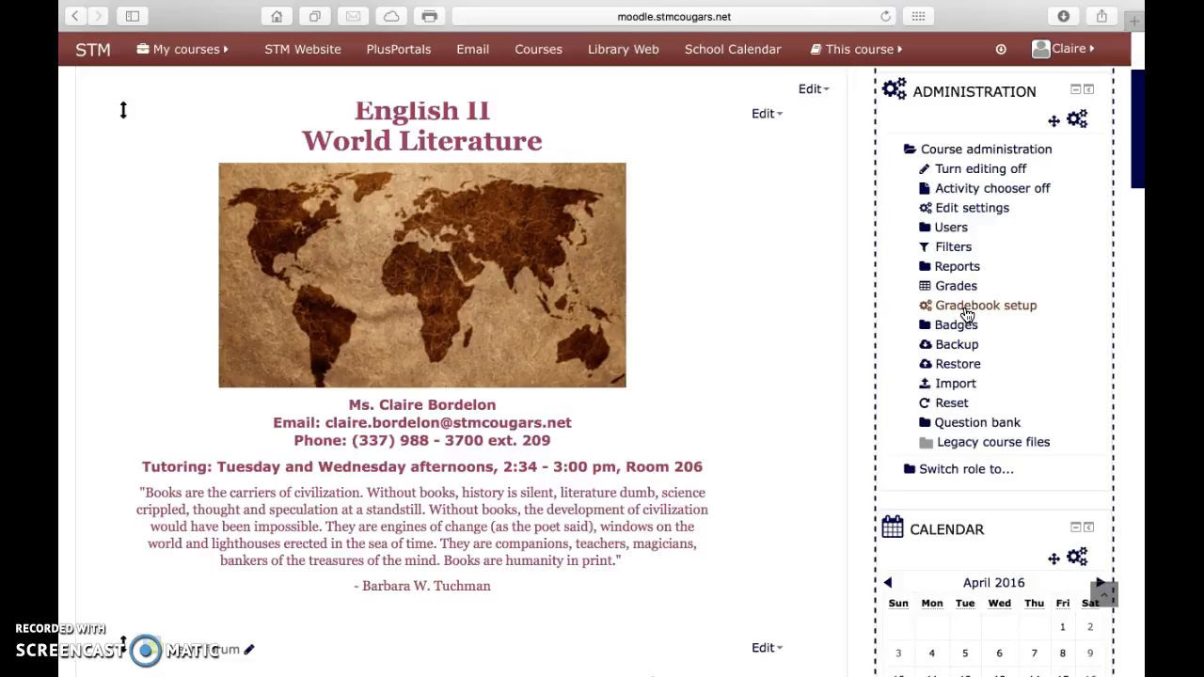
scroll(778, 346, down, 10)
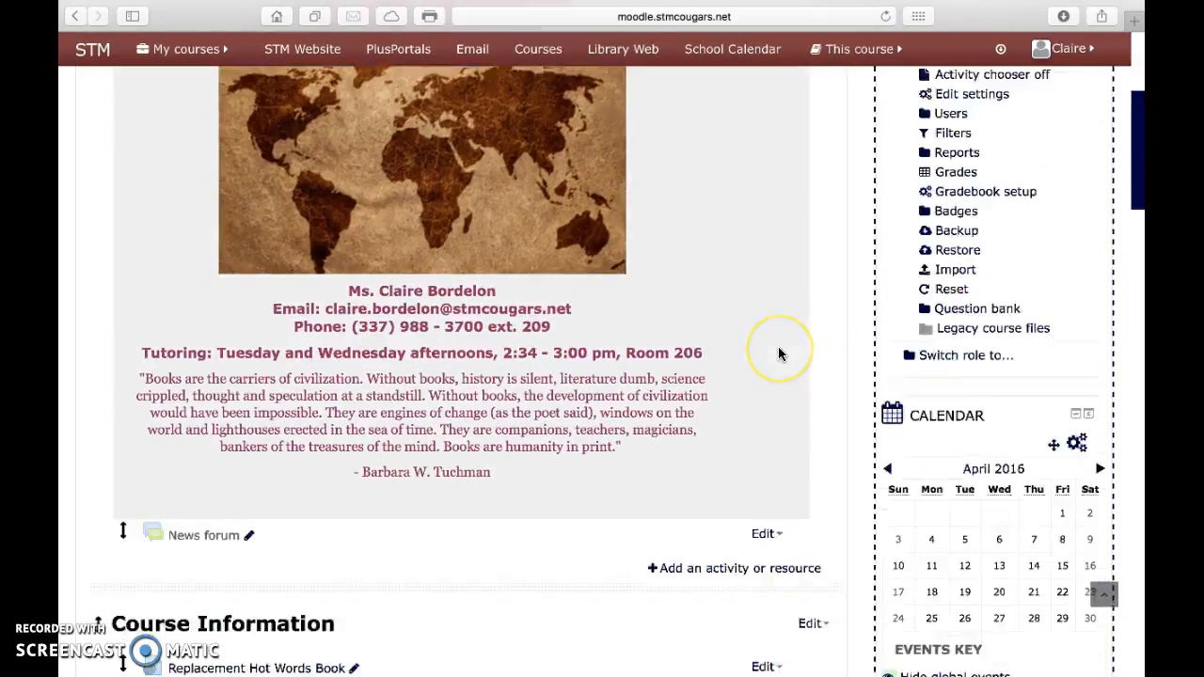
scroll(778, 346, down, 12)
scroll(602, 402, up, 2)
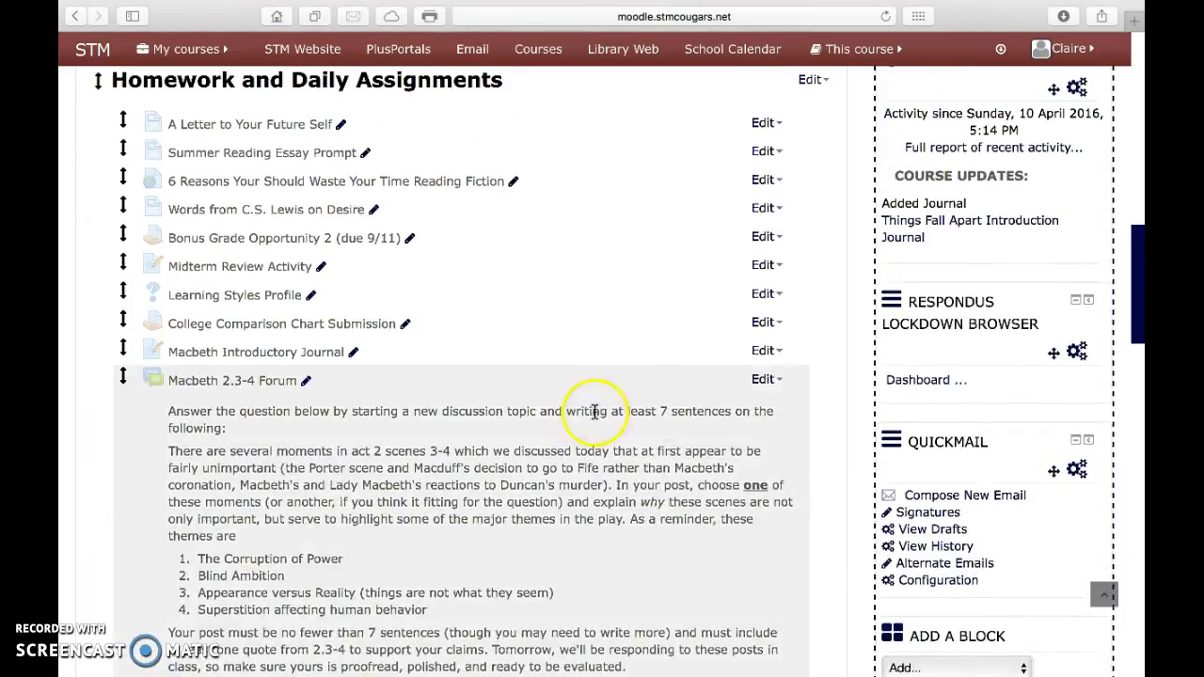
scroll(573, 404, down, 2)
scroll(573, 404, down, 5)
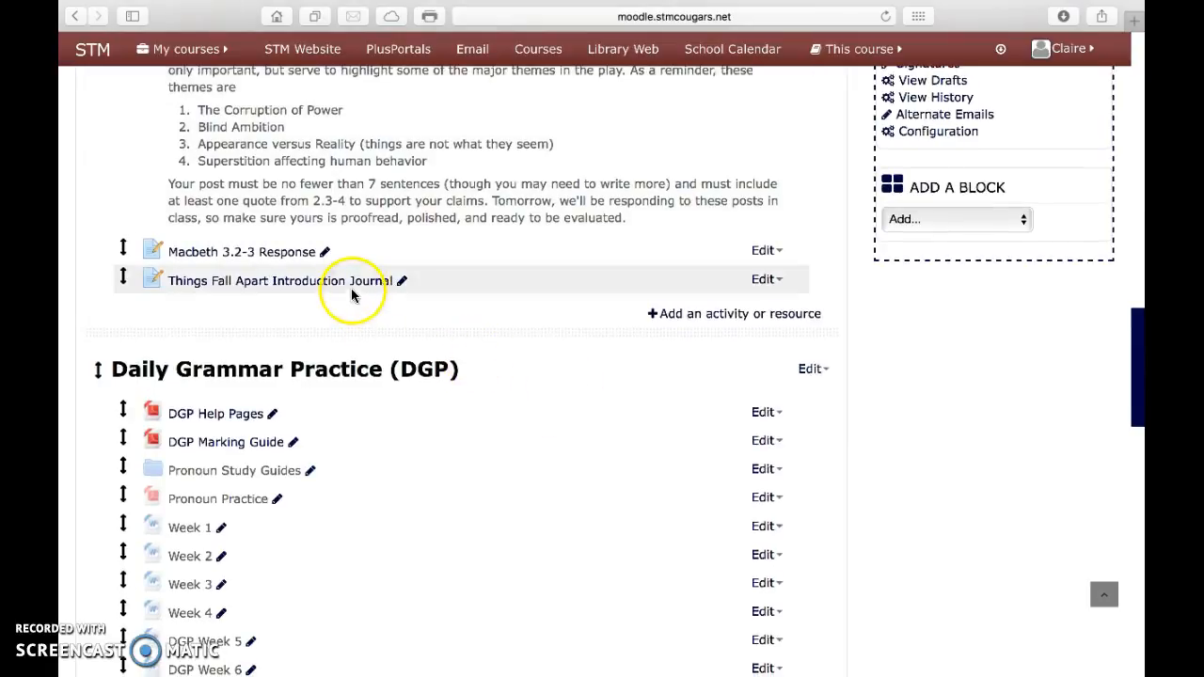
click(348, 285)
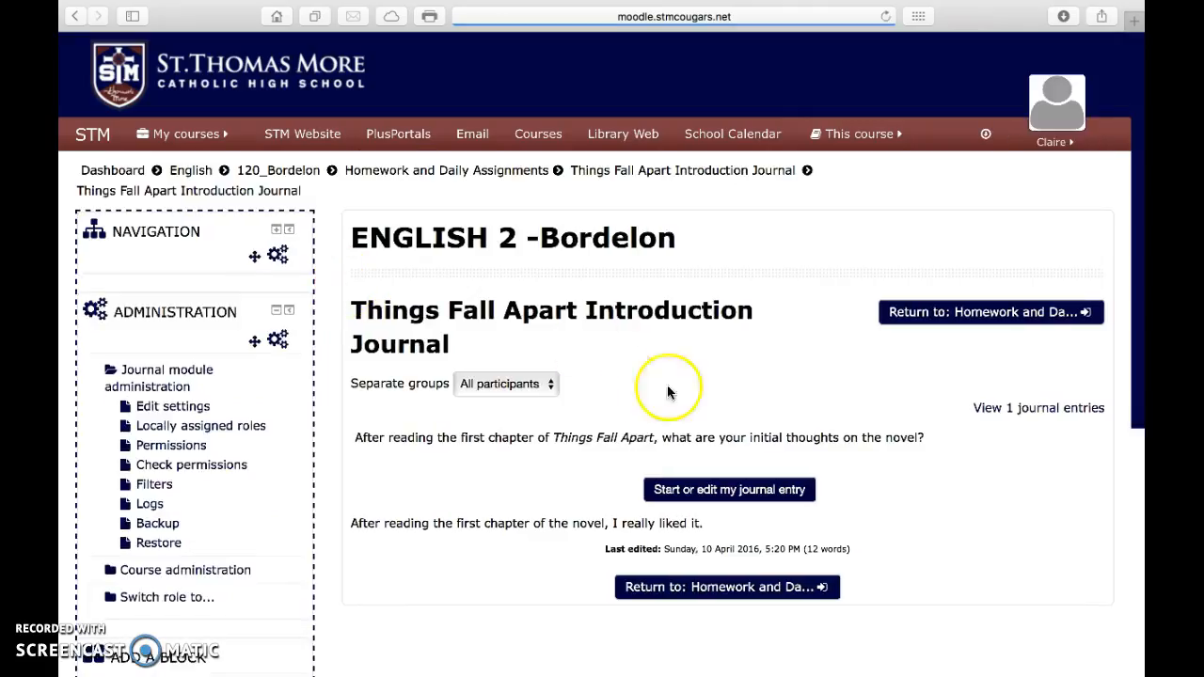
scroll(985, 462, down, 1)
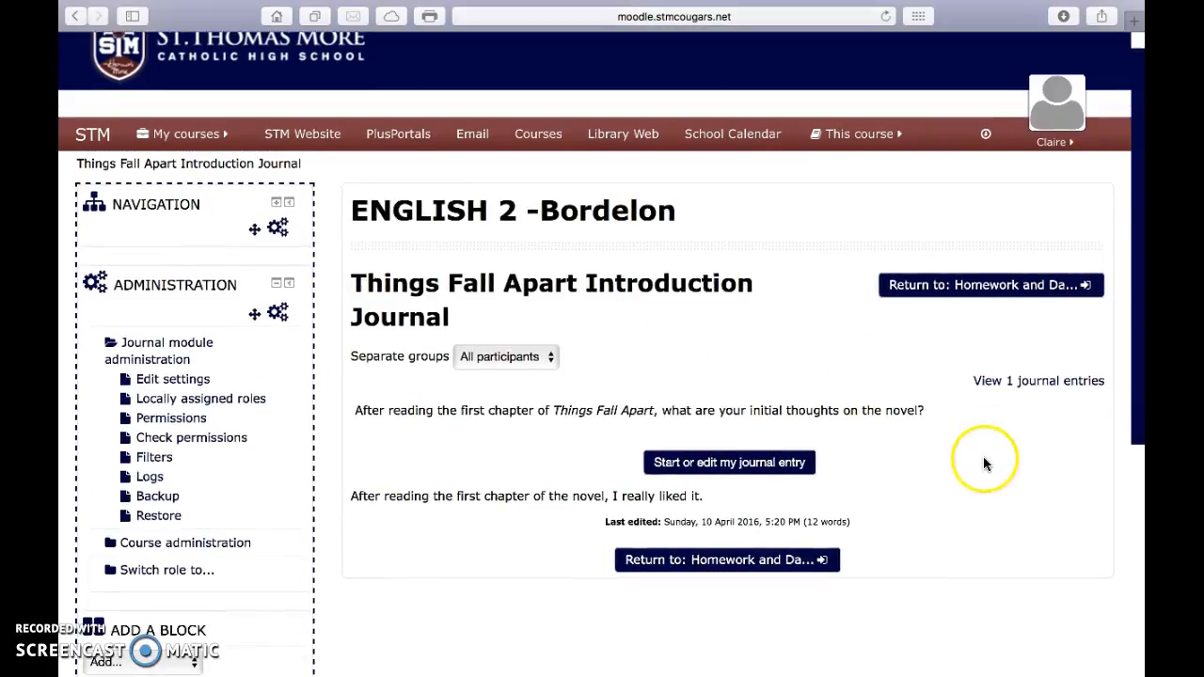
Open the submitted entries and grade the entry 20 / 25 with a comment requesting more detail.
click(1019, 391)
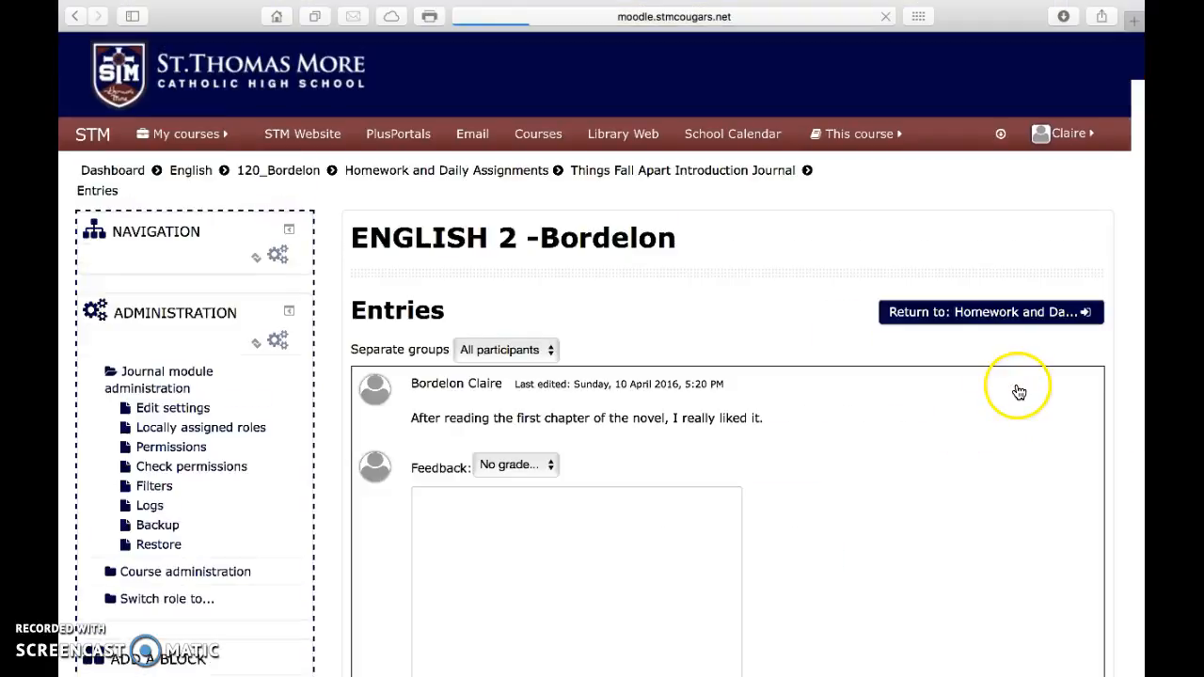
scroll(798, 456, down, 5)
click(644, 353)
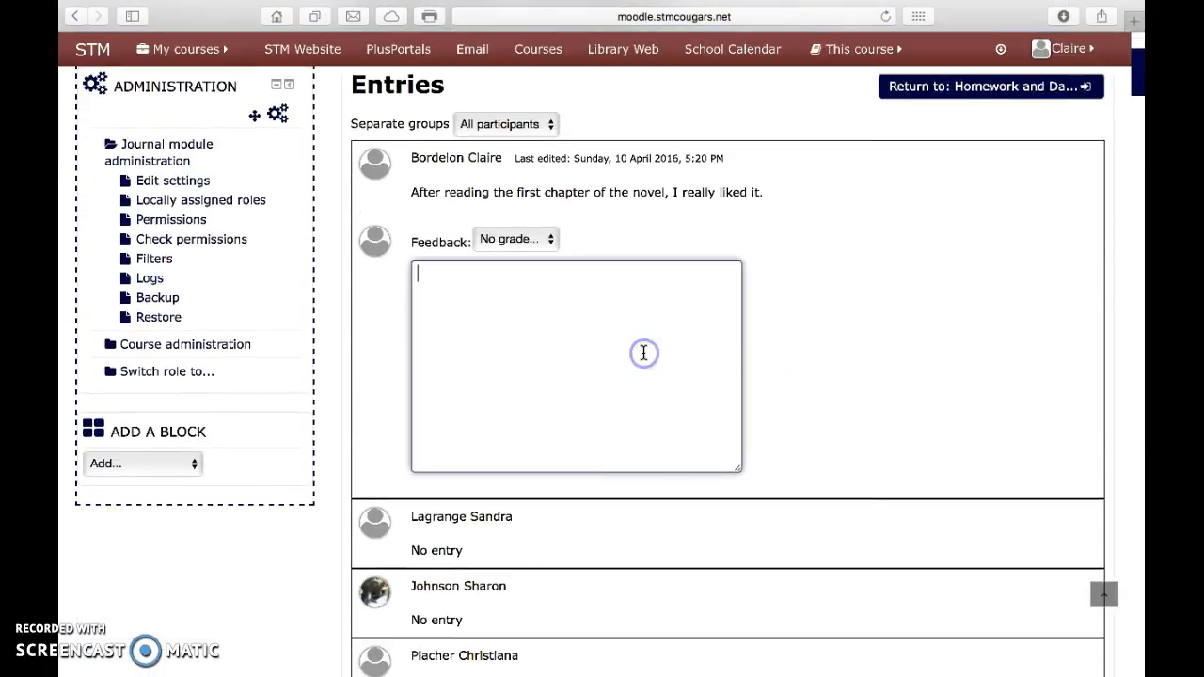
click(525, 240)
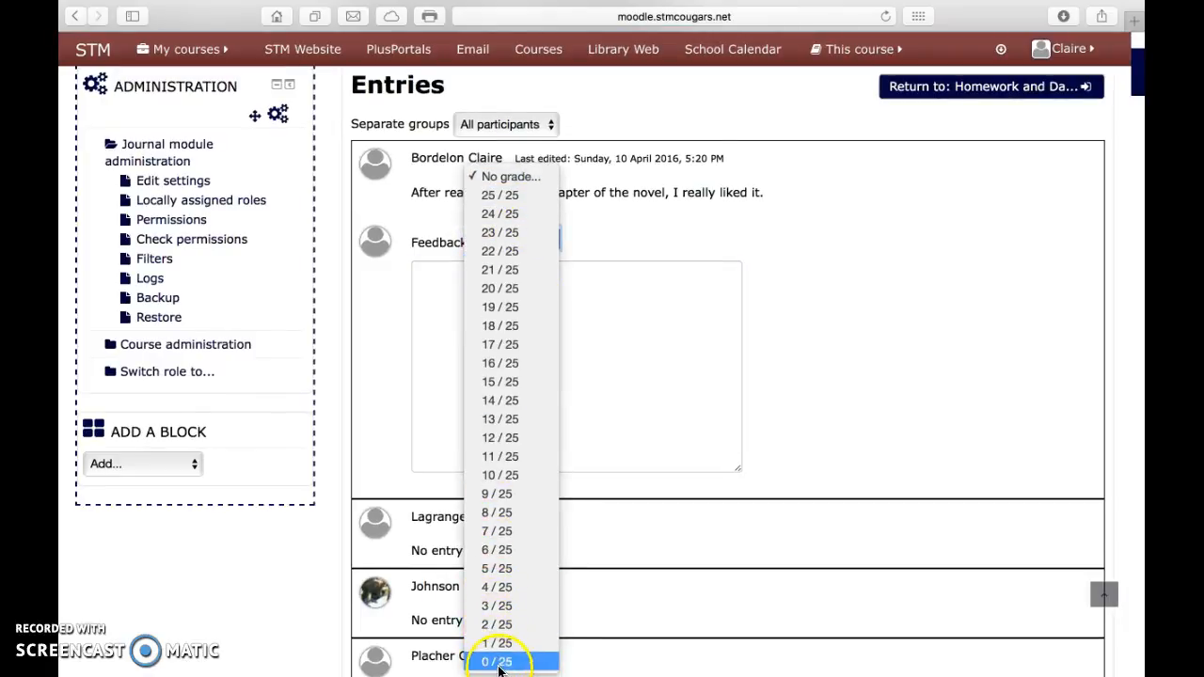
click(599, 285)
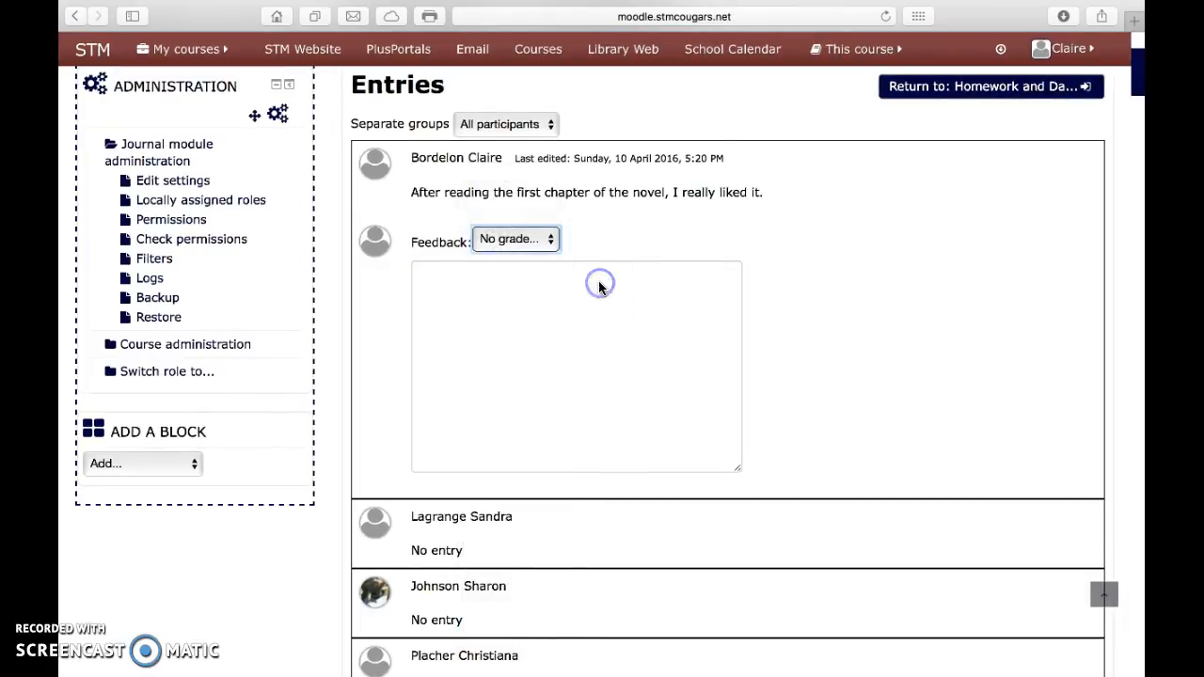
click(516, 237)
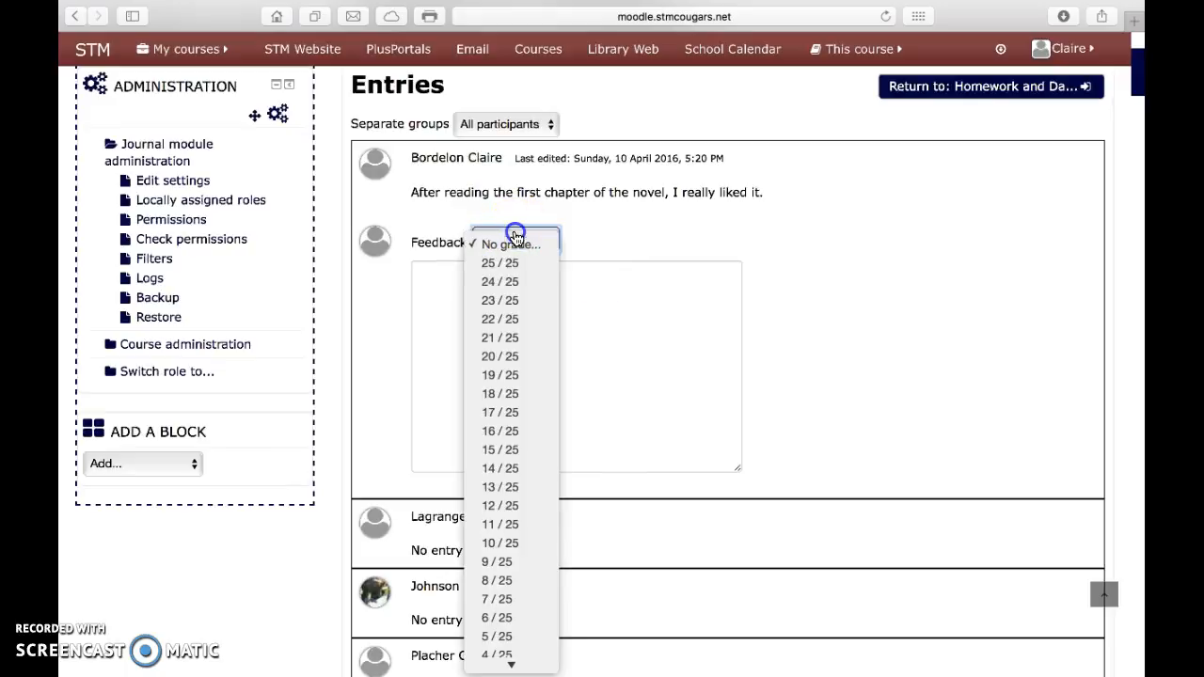
click(524, 359)
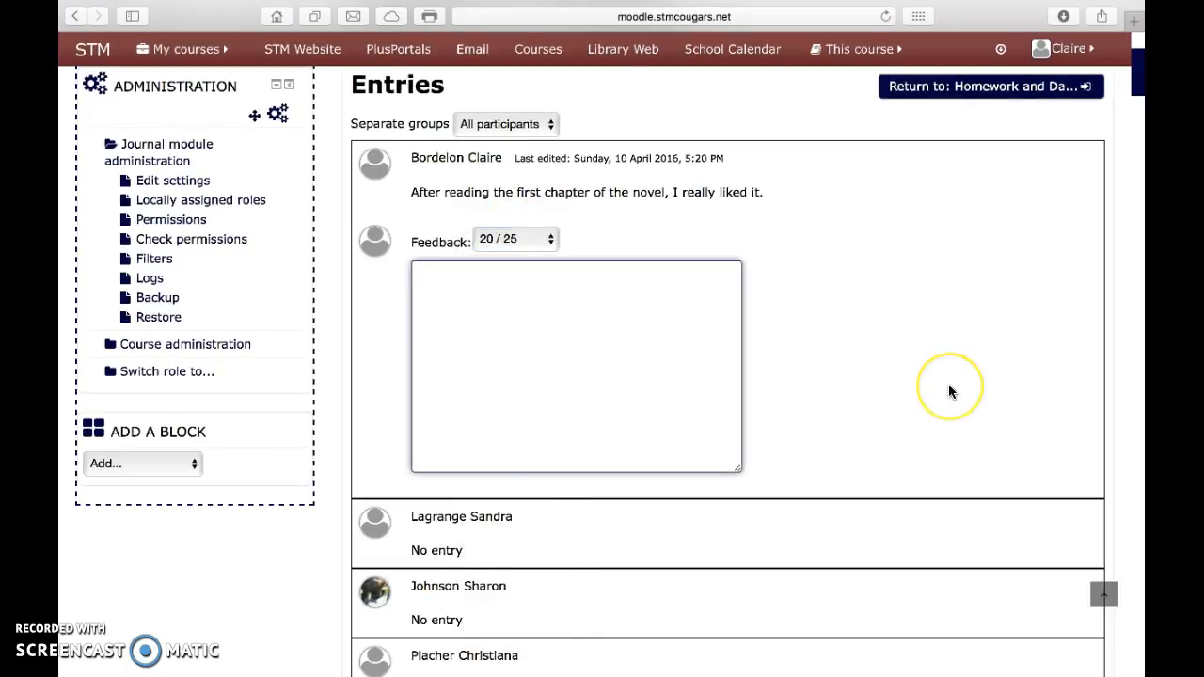
scroll(948, 384, down, 1)
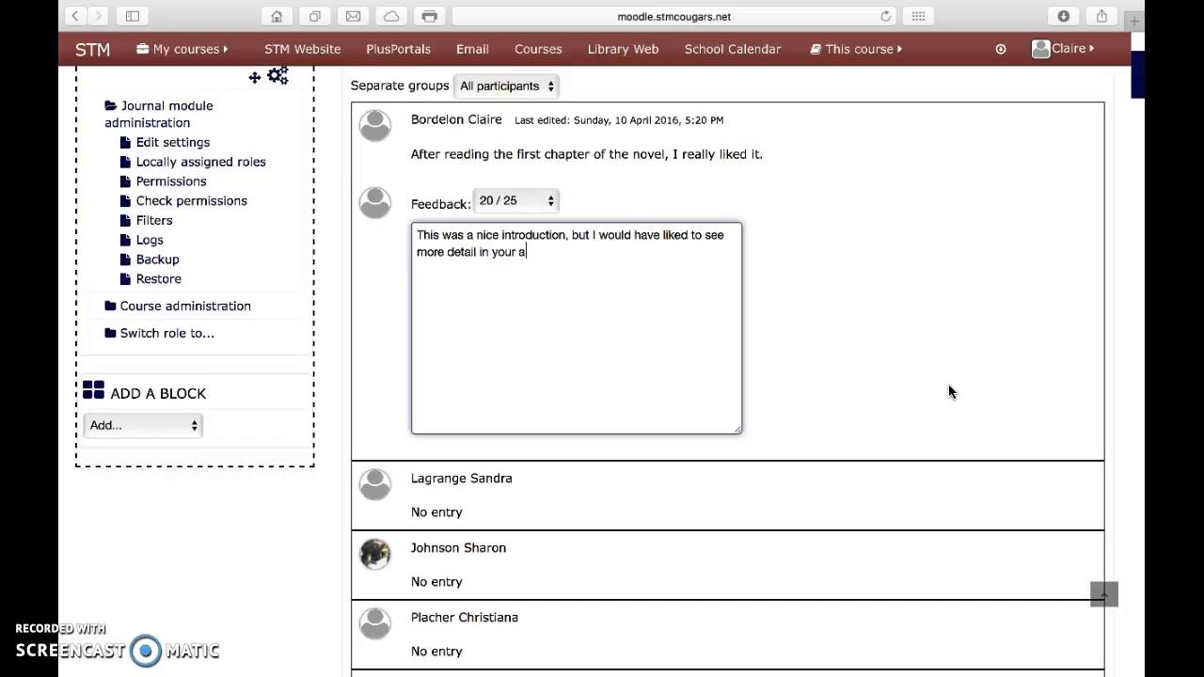
text(.)
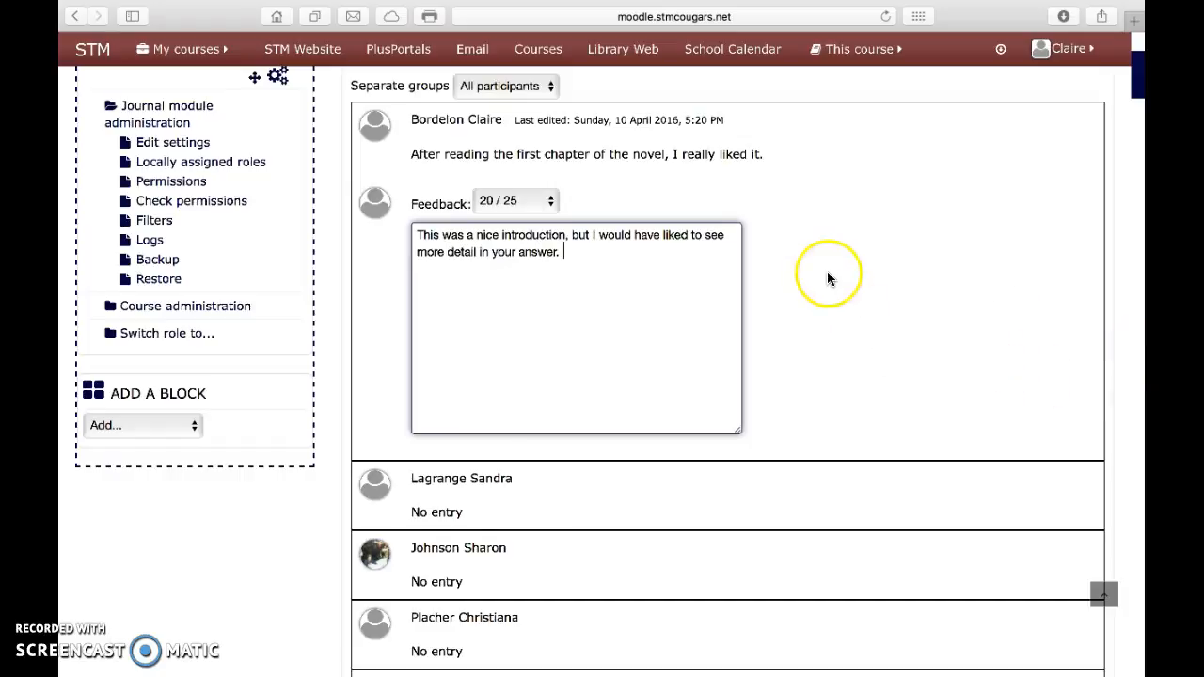
Save all the feedback and return to the 120_Bordelon course page.
scroll(827, 278, down, 2)
scroll(827, 278, down, 4)
scroll(827, 281, up, 10)
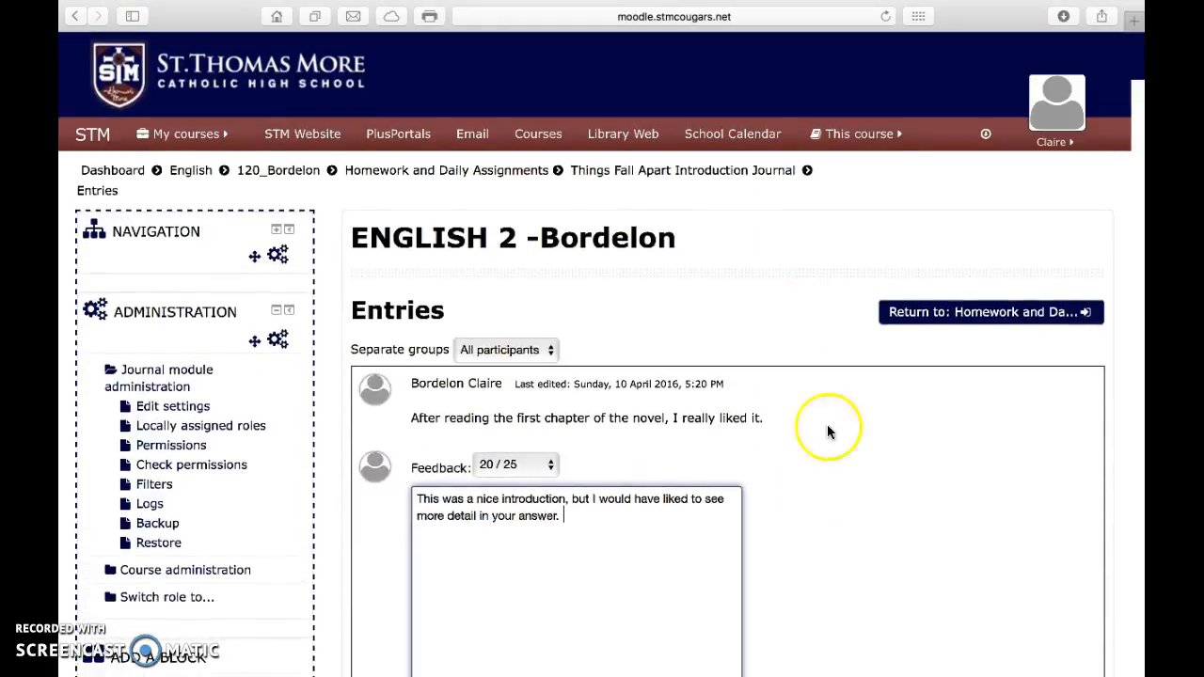
scroll(799, 493, down, 10)
scroll(799, 491, down, 20)
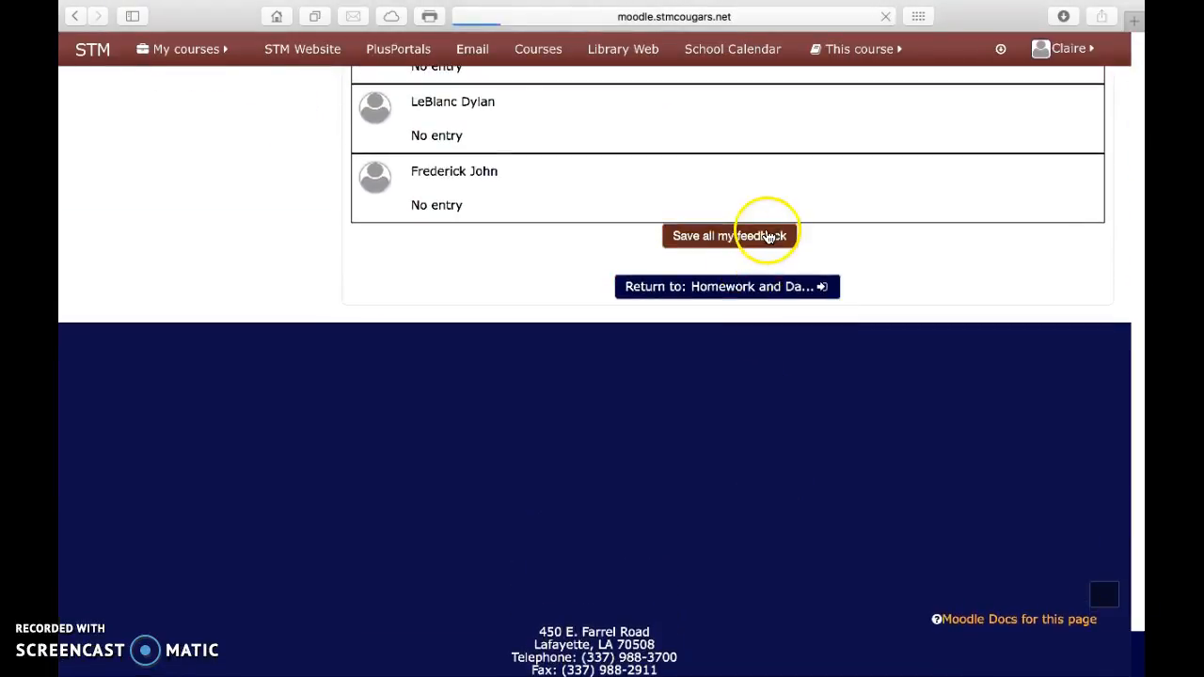
click(768, 236)
scroll(766, 237, down, 3)
scroll(849, 242, up, 5)
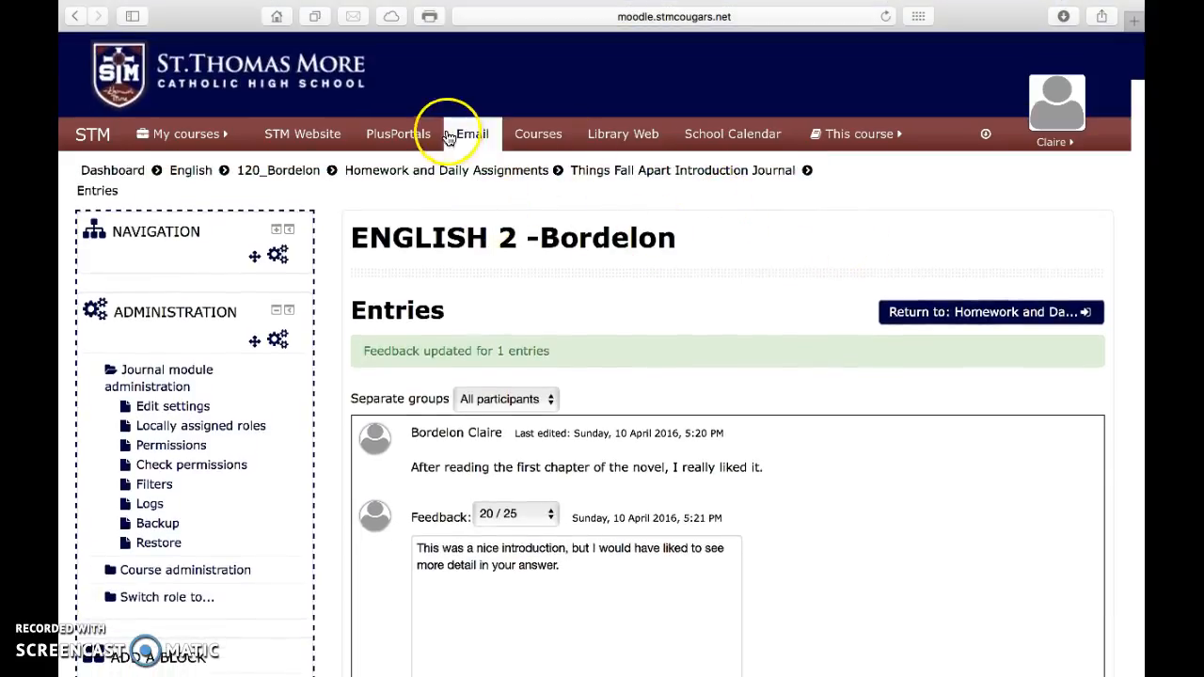
click(277, 173)
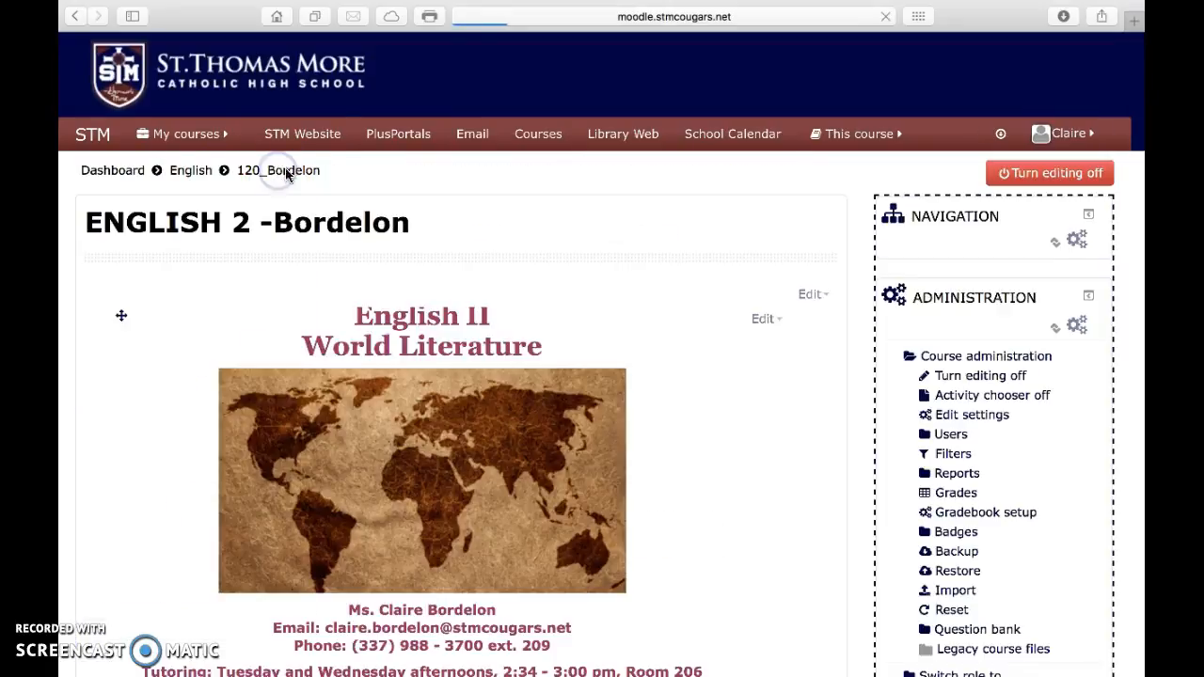
Open the activity chooser below Things Fall Apart Introduction Journal in Homework and Daily Assignments, and pick Quiz.
scroll(762, 414, down, 3)
scroll(766, 414, down, 4)
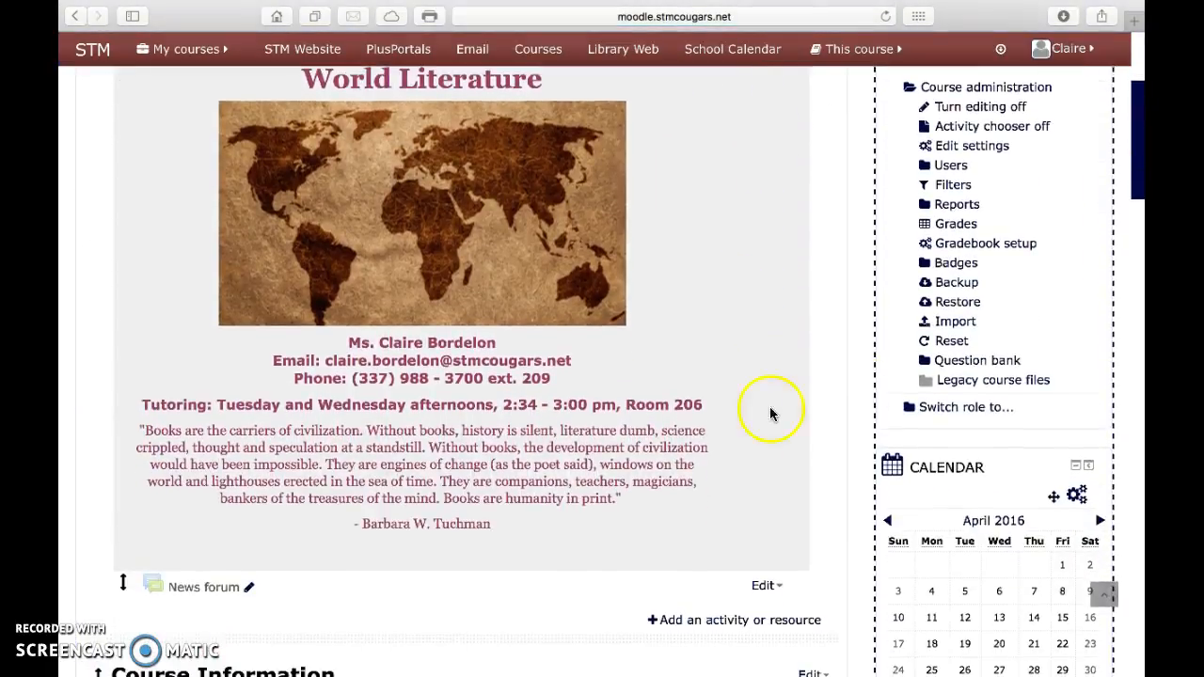
scroll(801, 417, down, 1)
scroll(962, 512, down, 2)
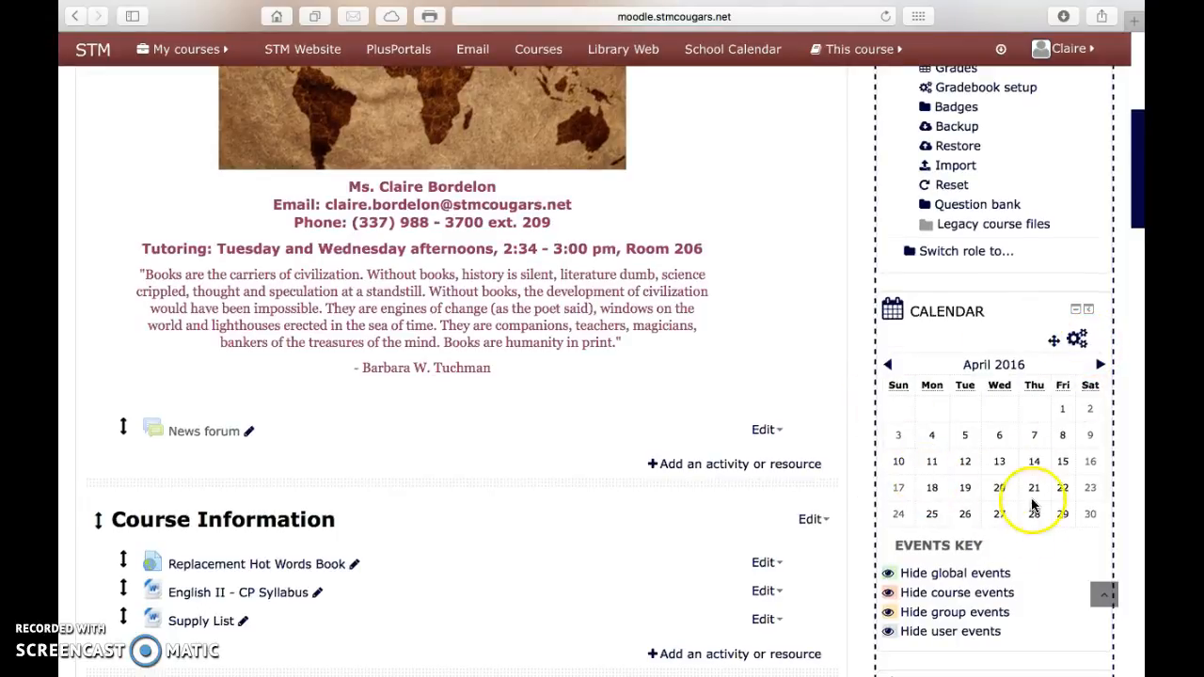
scroll(1029, 498, down, 1)
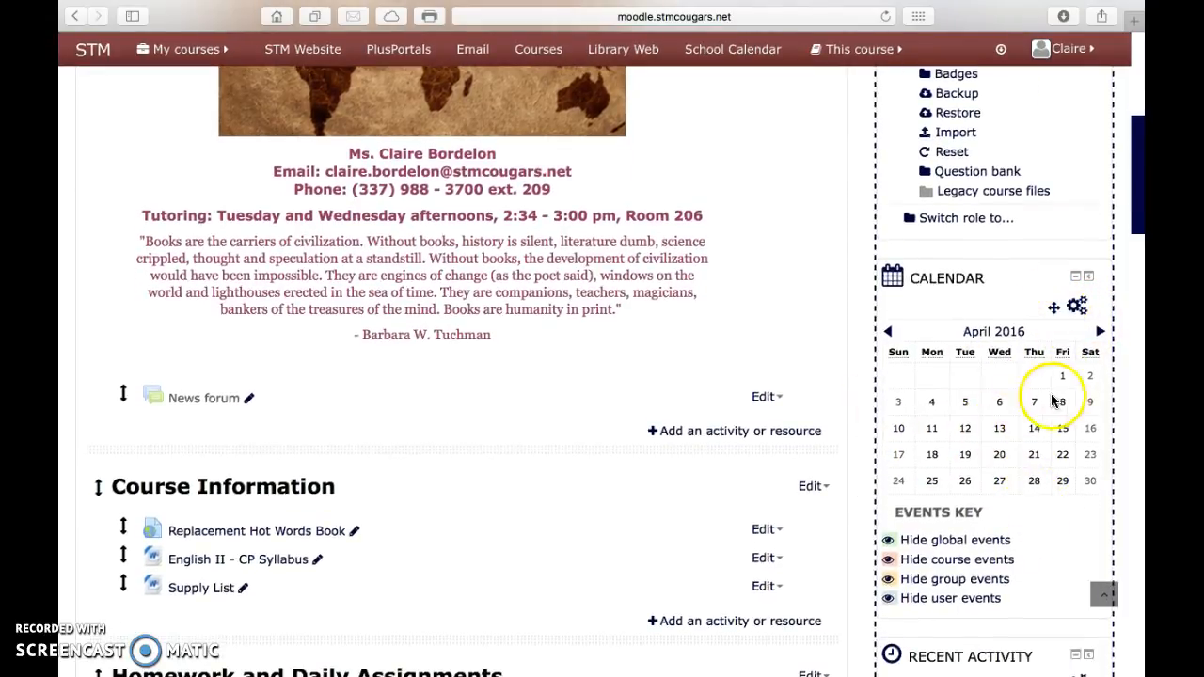
scroll(1026, 459, down, 2)
scroll(1020, 461, down, 8)
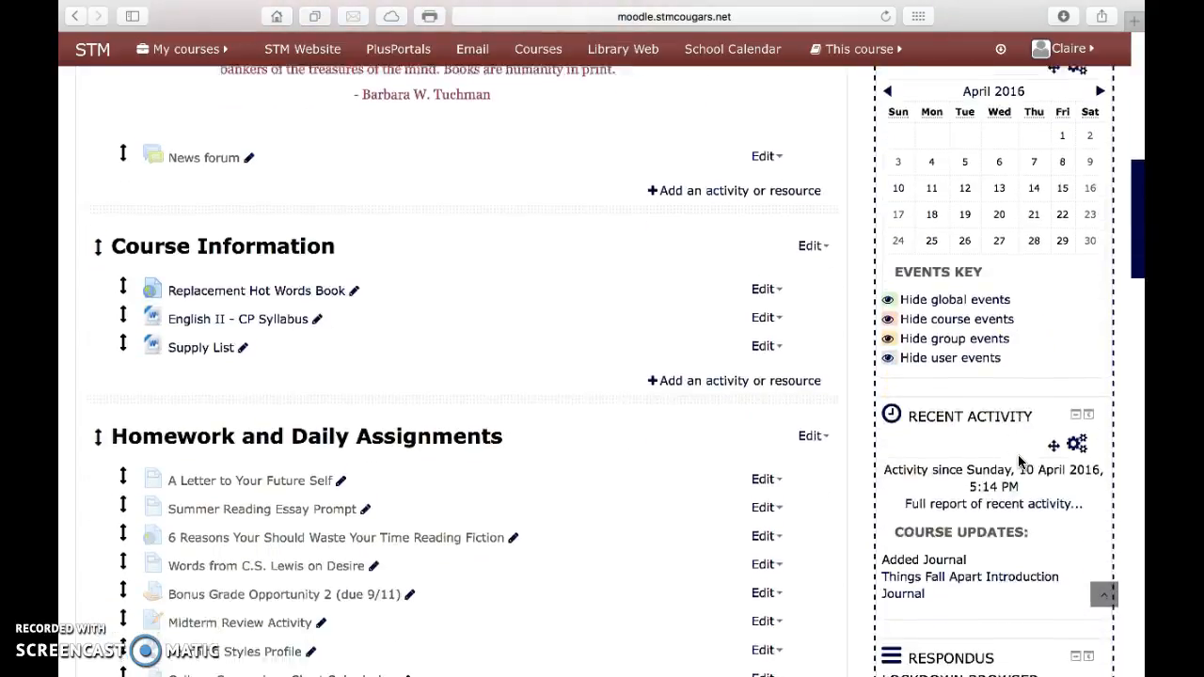
scroll(1018, 455, down, 3)
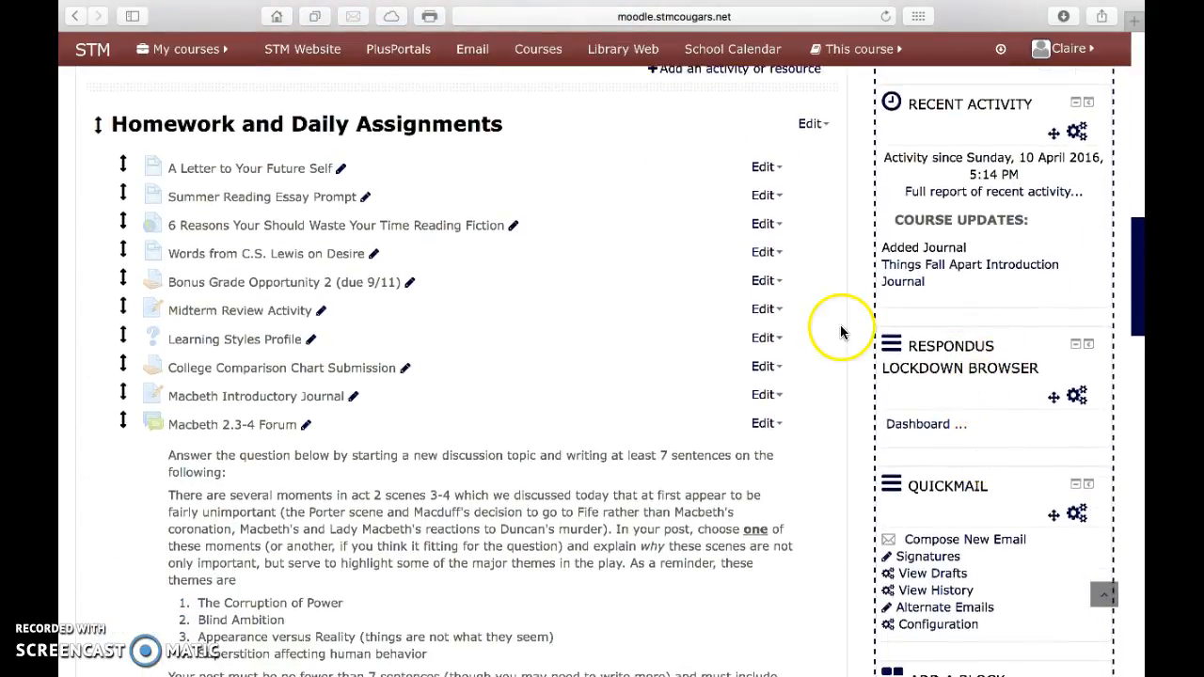
scroll(979, 377, up, 1)
scroll(975, 375, down, 15)
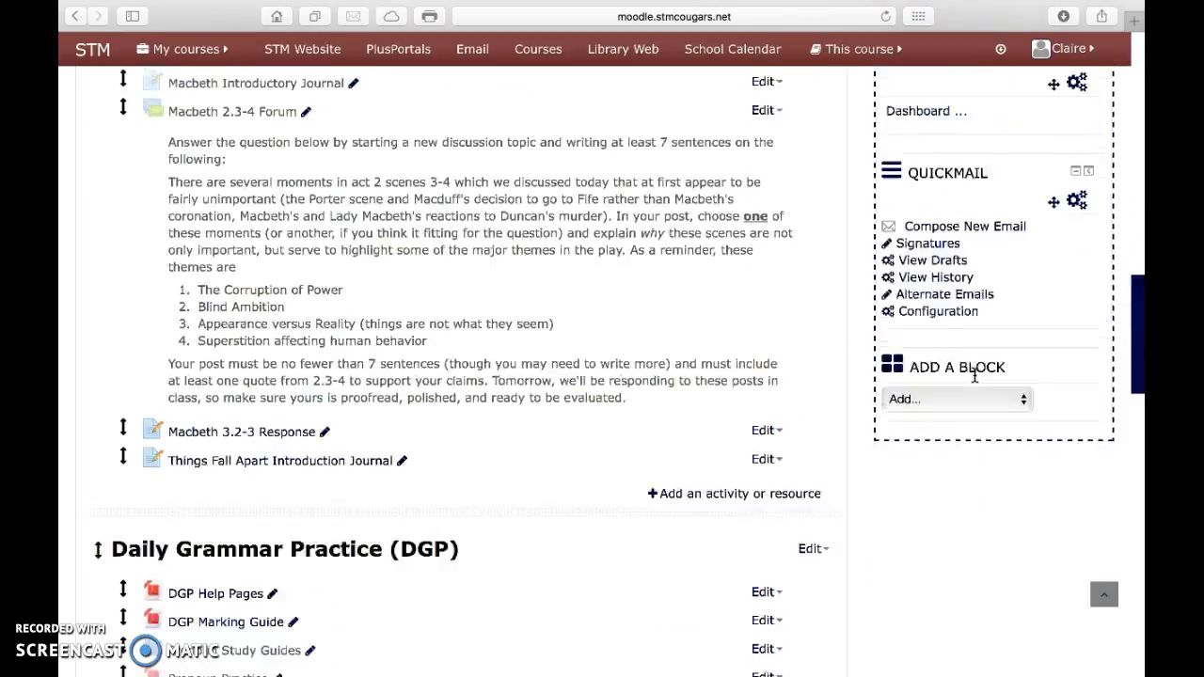
scroll(973, 371, up, 4)
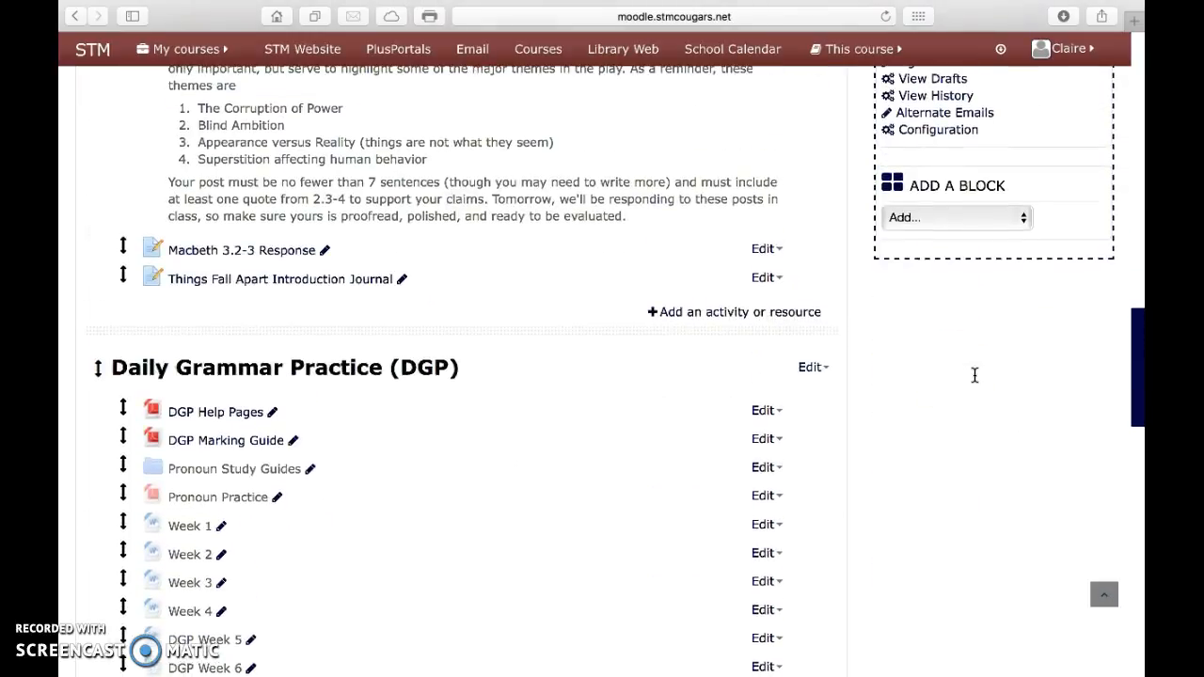
click(770, 313)
click(438, 472)
Add a new quiz and expand its Question behaviour, Layout and Timing settings.
click(552, 645)
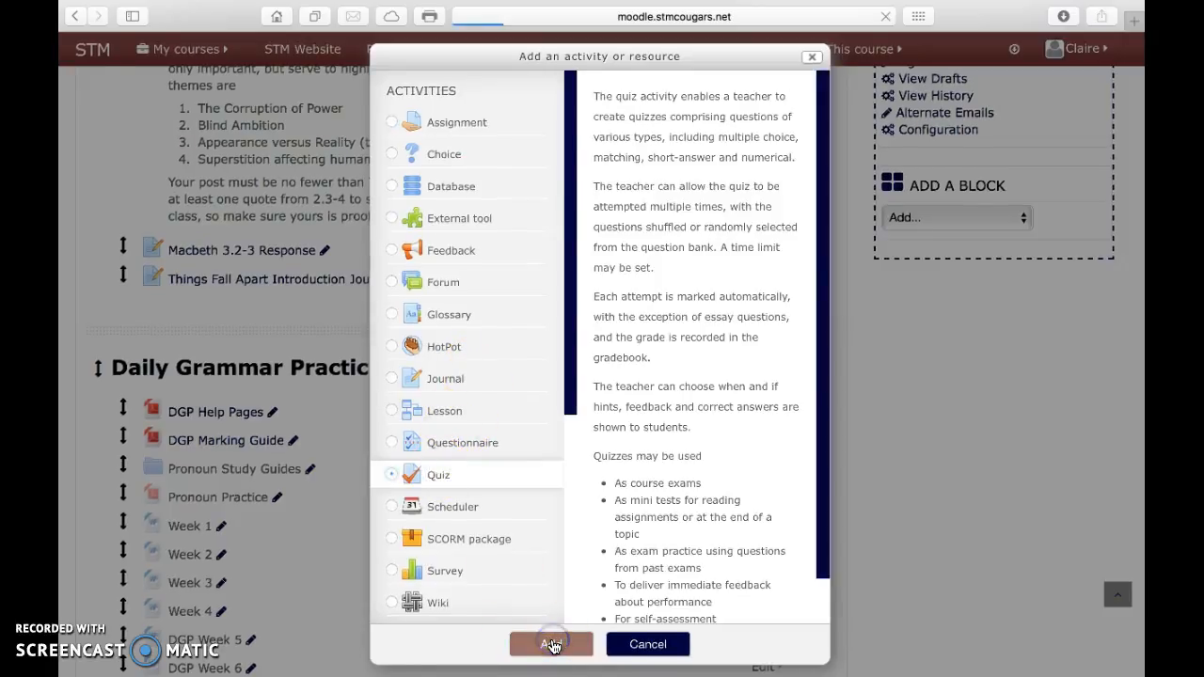
scroll(624, 433, down, 8)
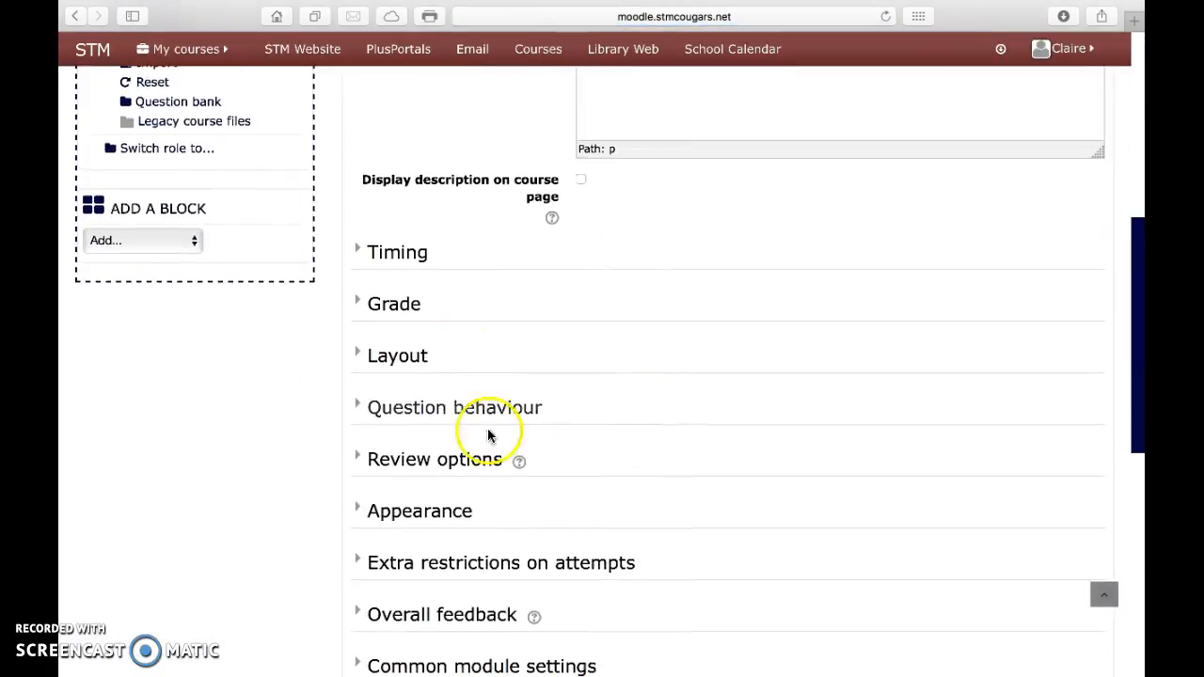
scroll(680, 443, down, 3)
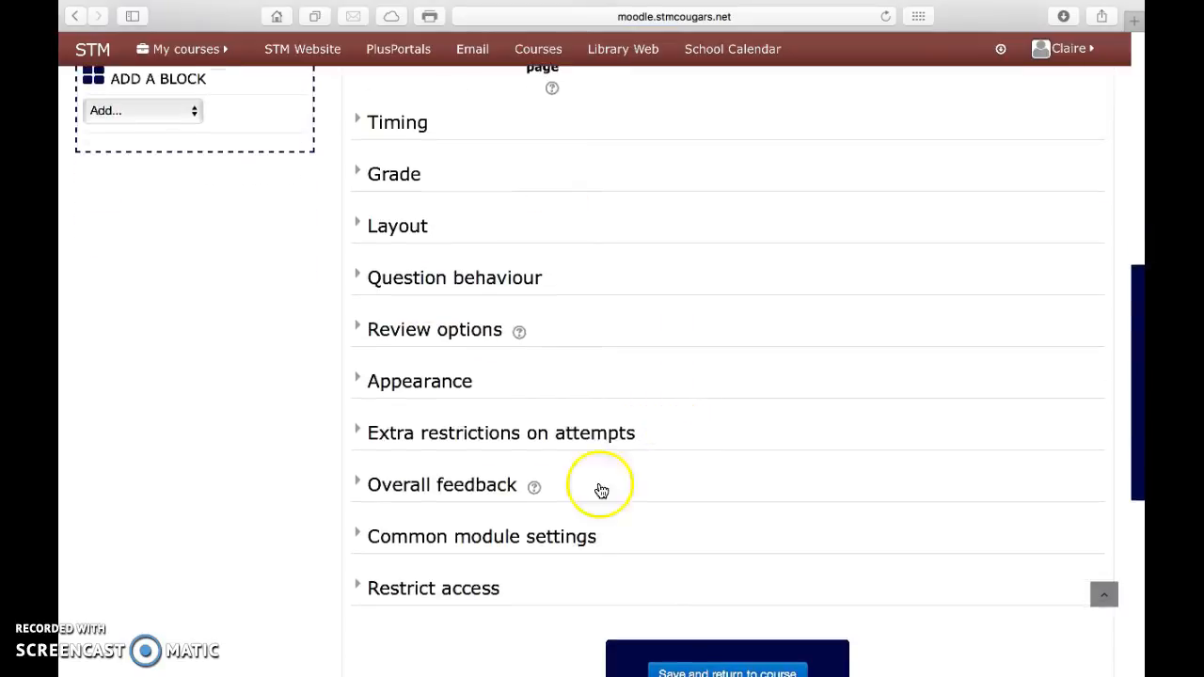
click(467, 275)
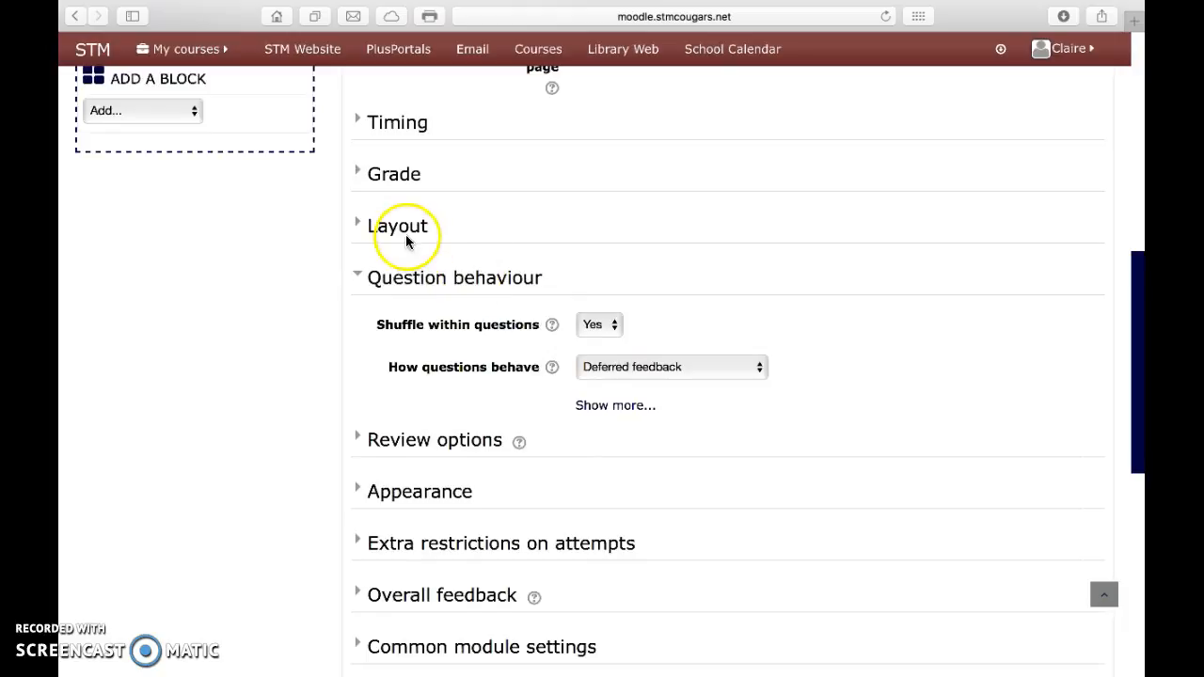
click(397, 222)
click(412, 122)
Expand the Review options and Appearance settings, then cancel the quiz without saving.
scroll(453, 369, down, 5)
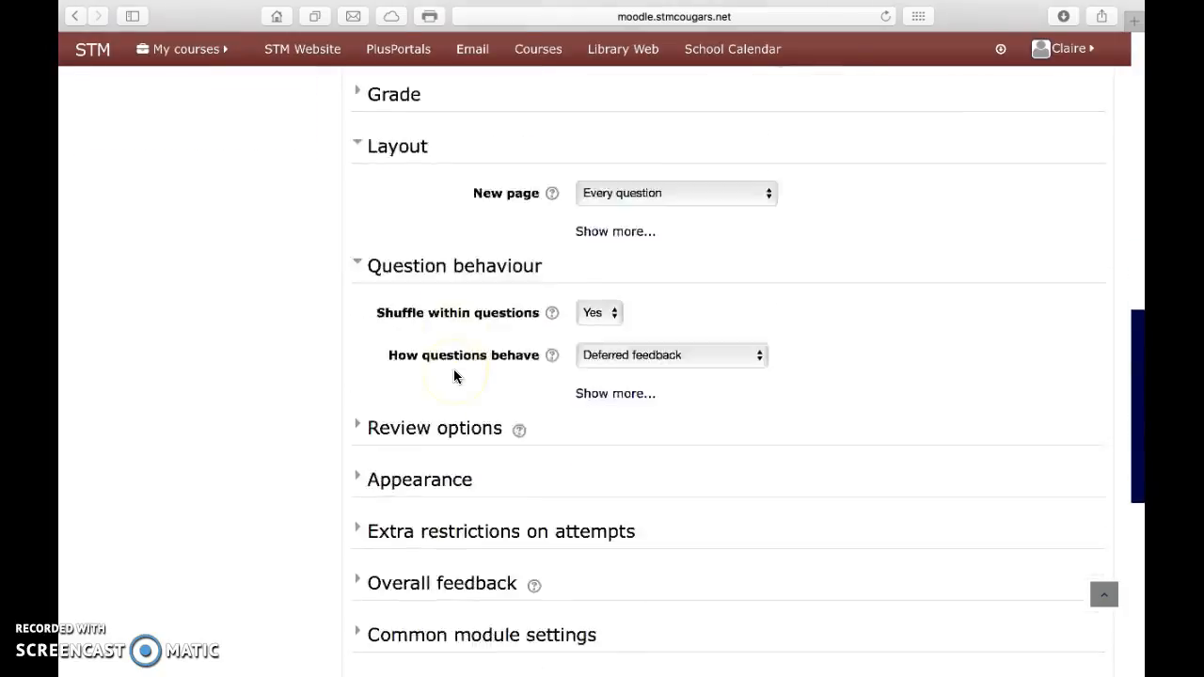
click(466, 311)
scroll(275, 443, down, 5)
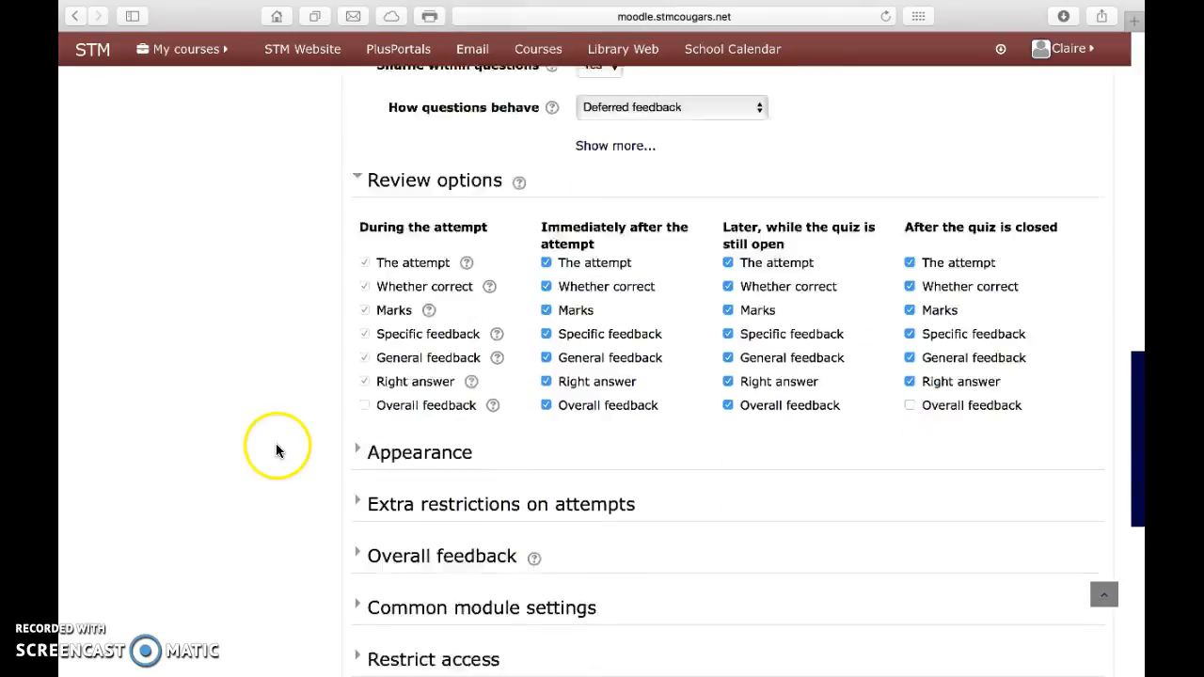
click(421, 346)
scroll(276, 450, down, 8)
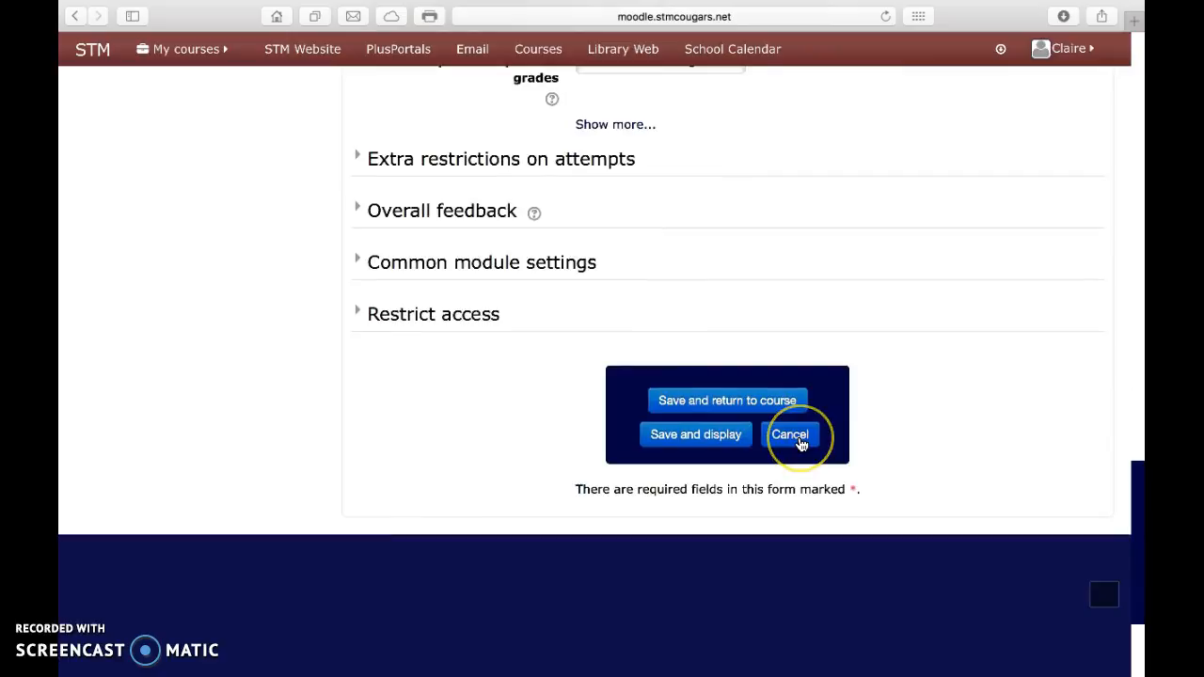
click(798, 438)
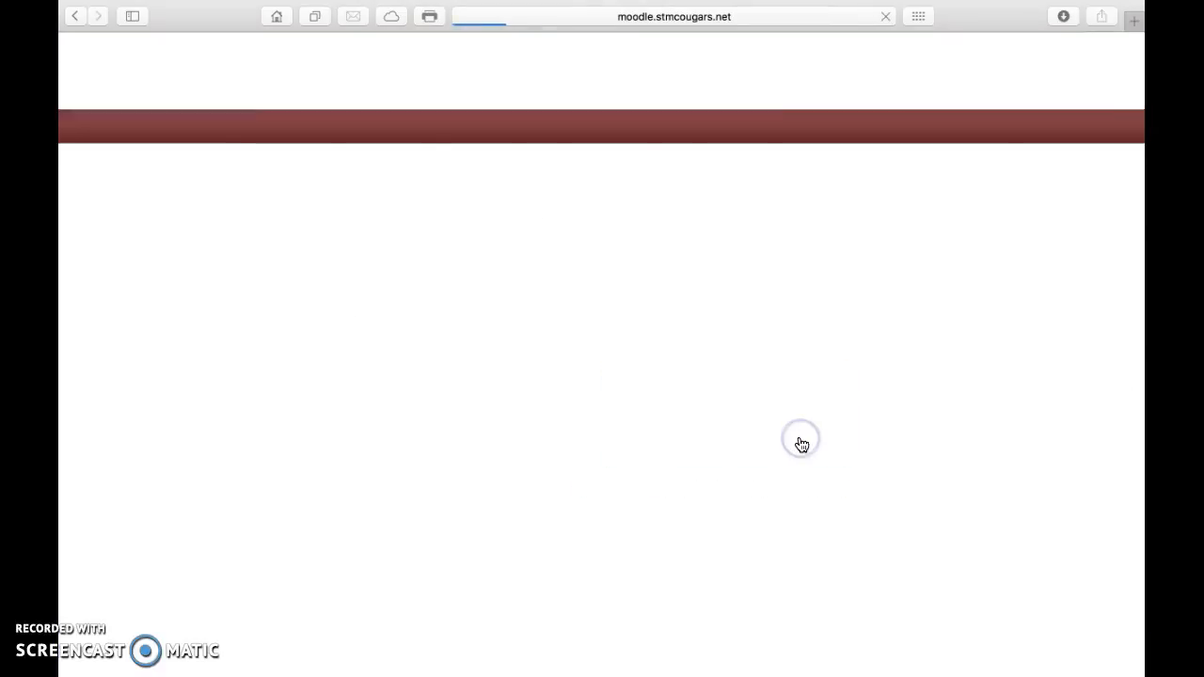
Return to the top of the ENGLISH 2 course page with the Course administration block in view.
scroll(858, 453, down, 2)
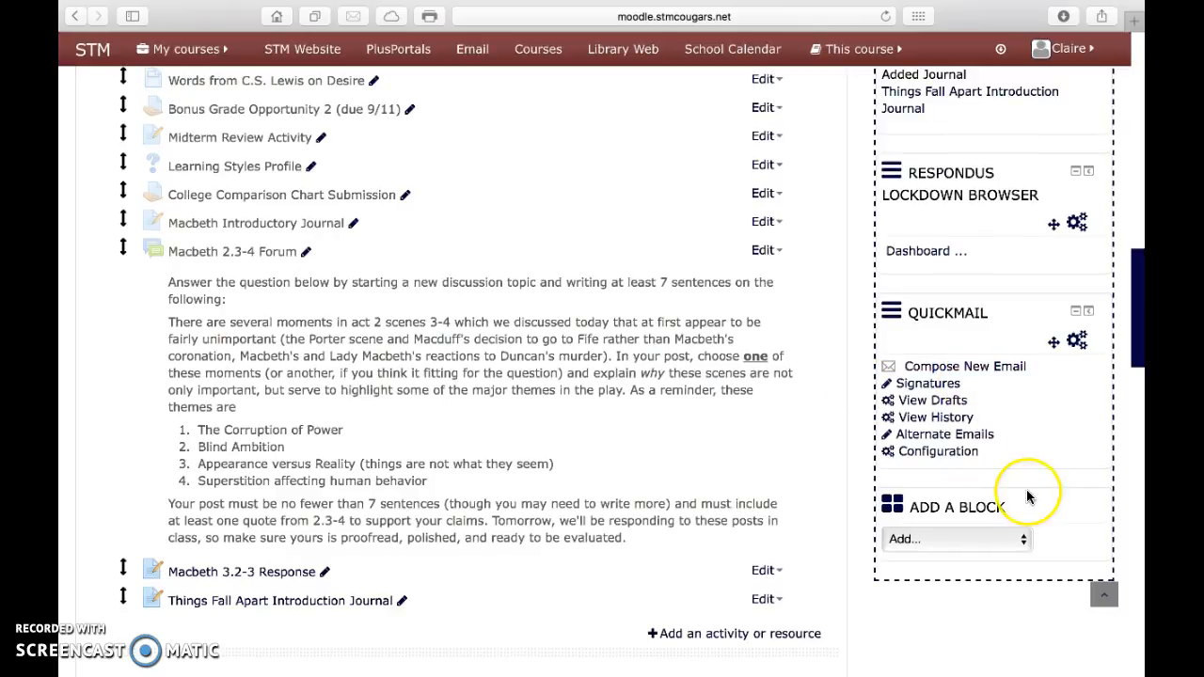
scroll(1027, 490, up, 10)
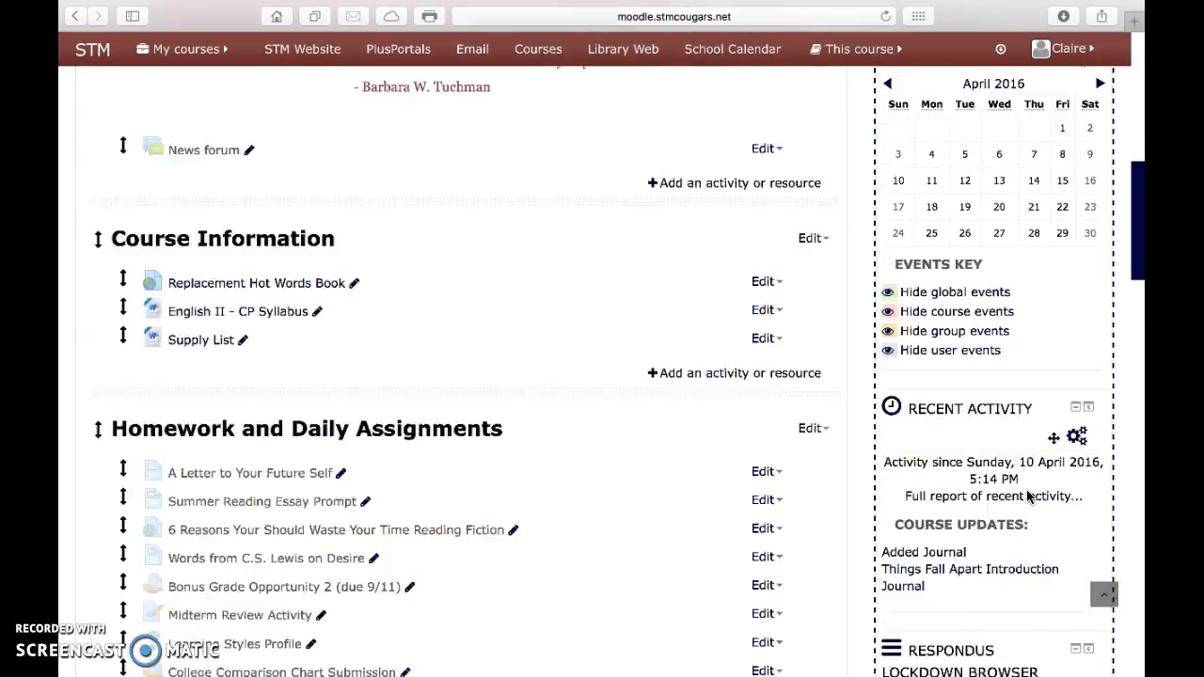
scroll(1028, 496, up, 5)
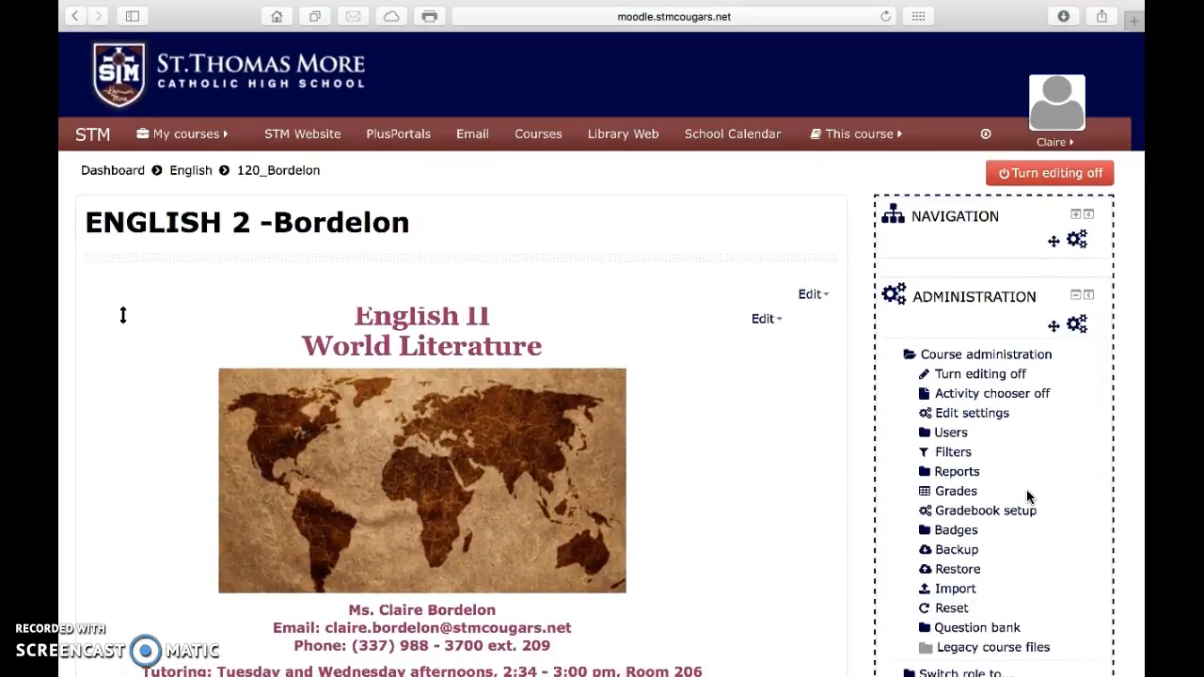
scroll(1027, 491, down, 15)
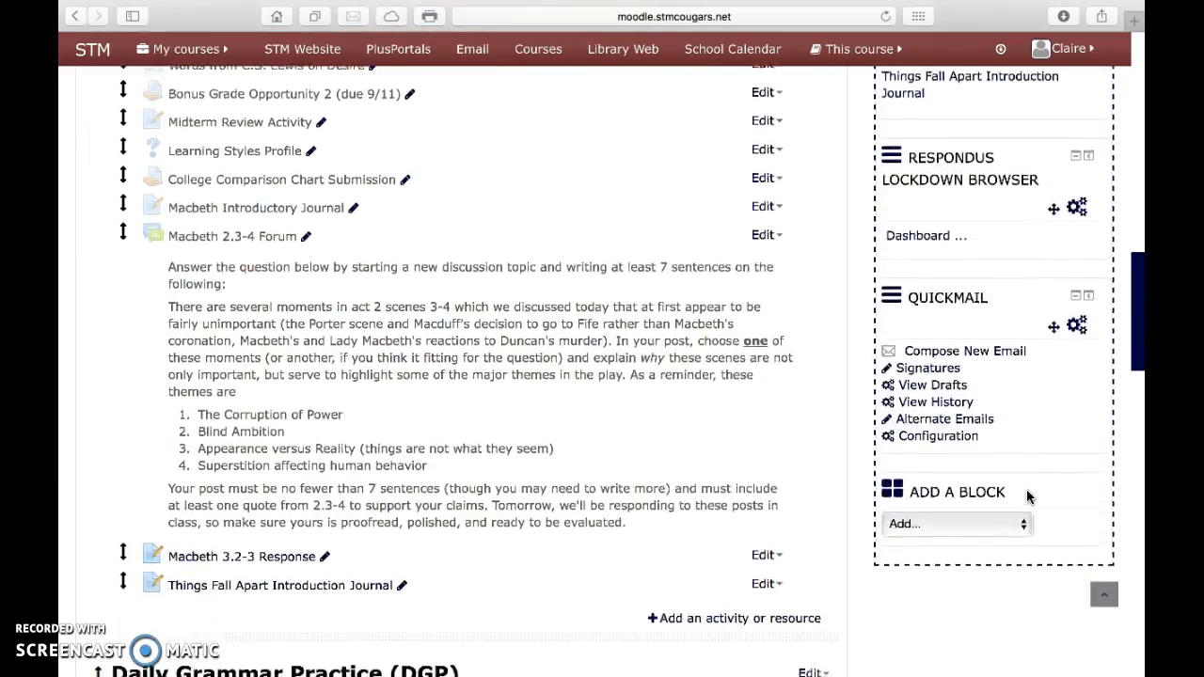
click(1010, 311)
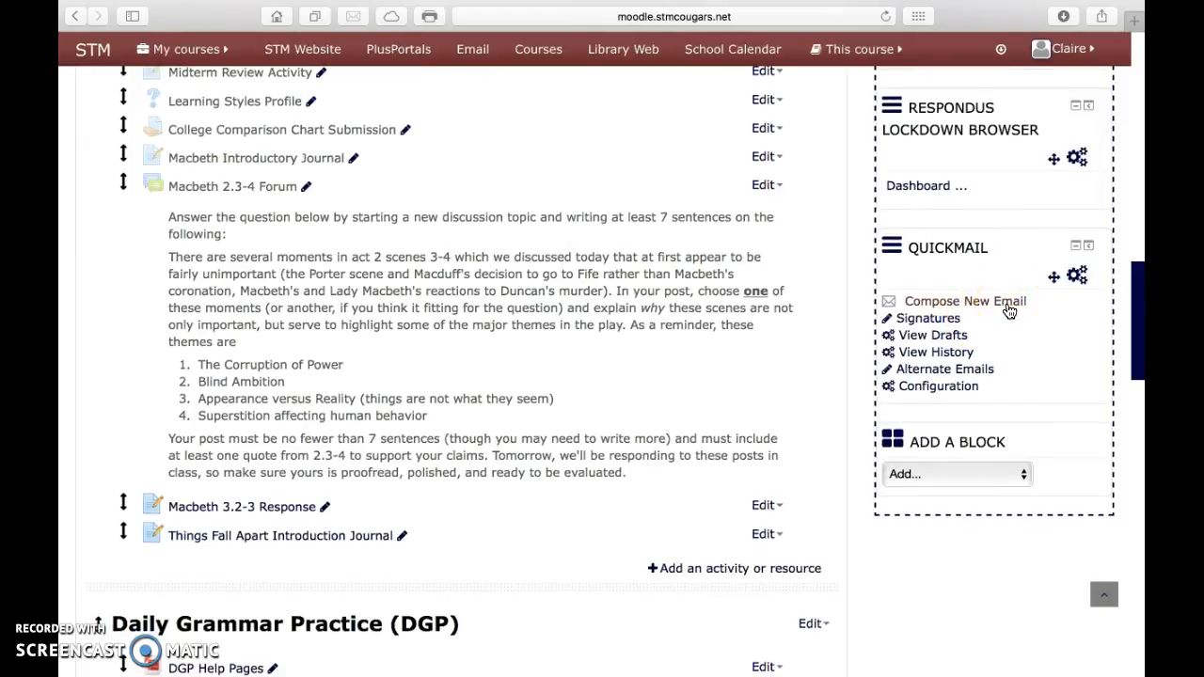
scroll(1010, 311, up, 15)
click(1009, 396)
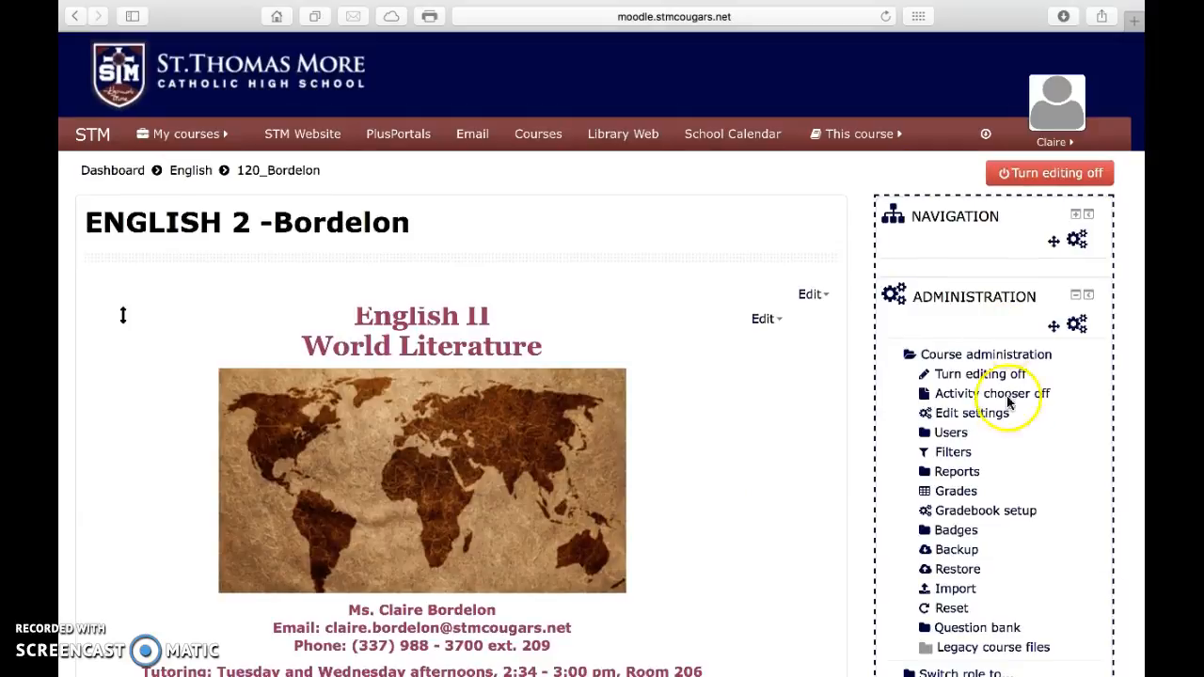
scroll(1009, 402, down, 5)
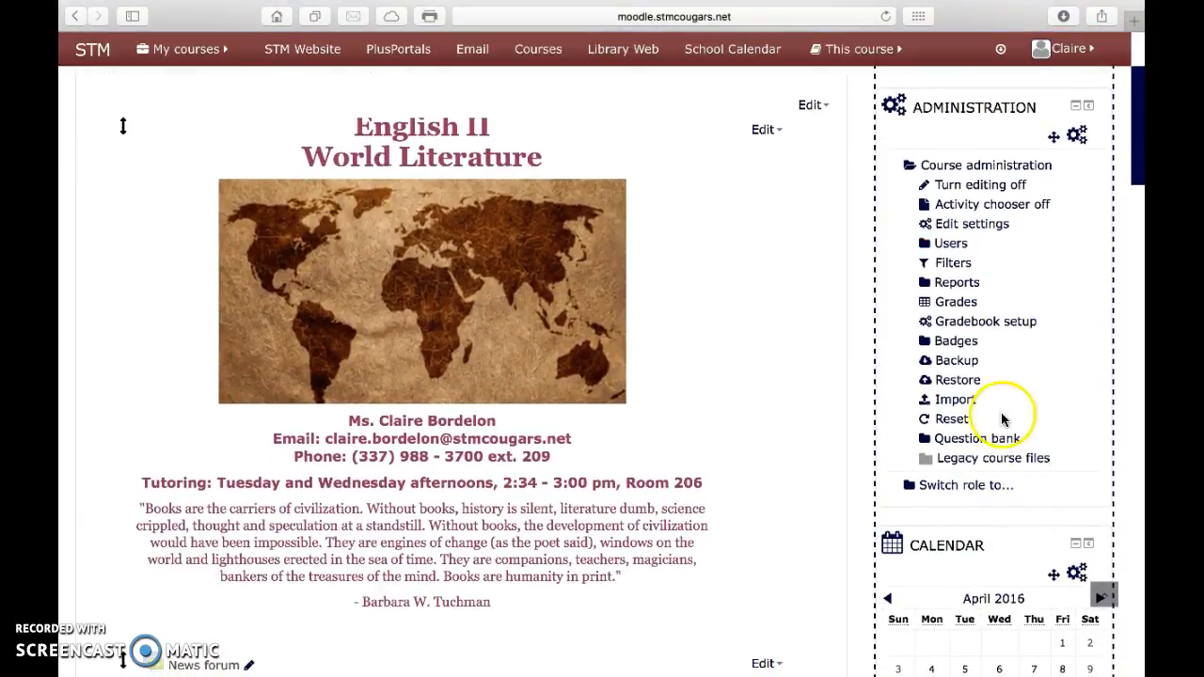
Switch the course role to Student and browse the ENGLISH 2 course as a student.
click(963, 490)
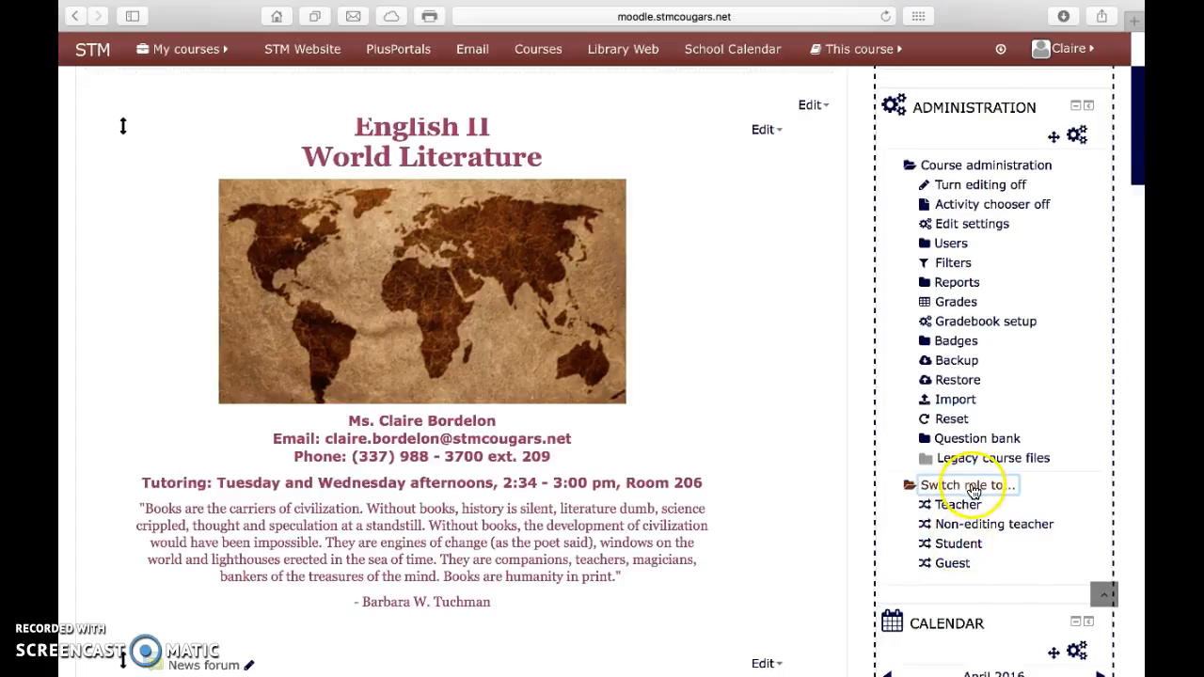
click(959, 546)
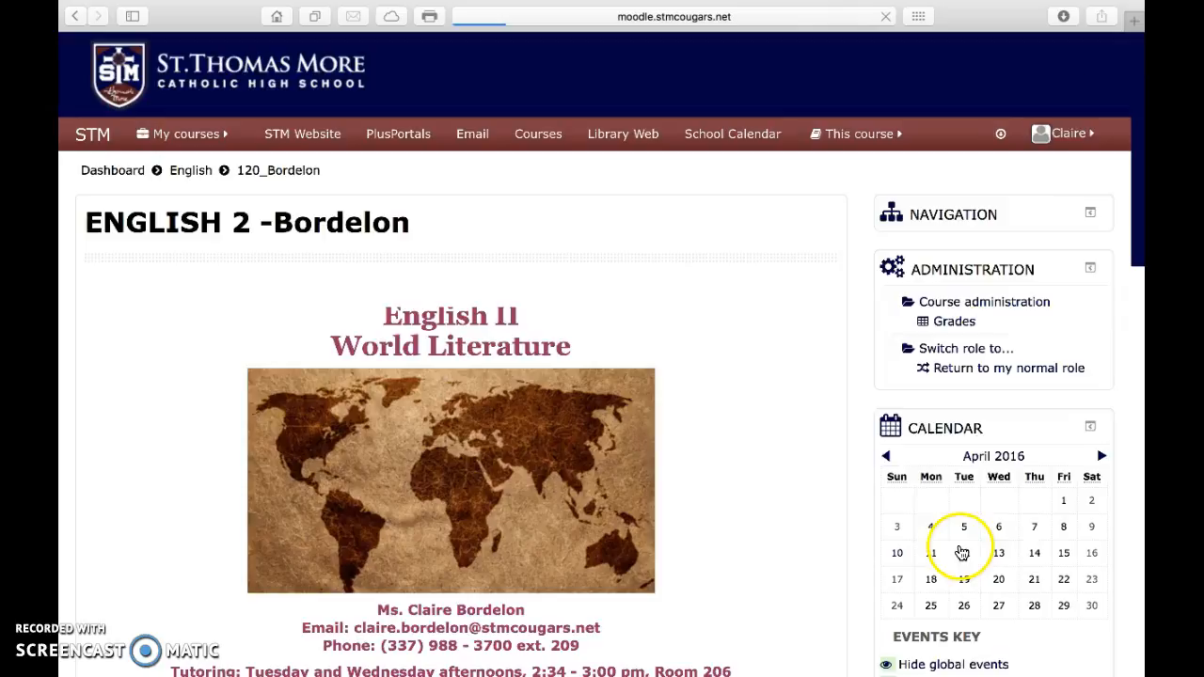
scroll(757, 475, down, 5)
scroll(756, 471, down, 10)
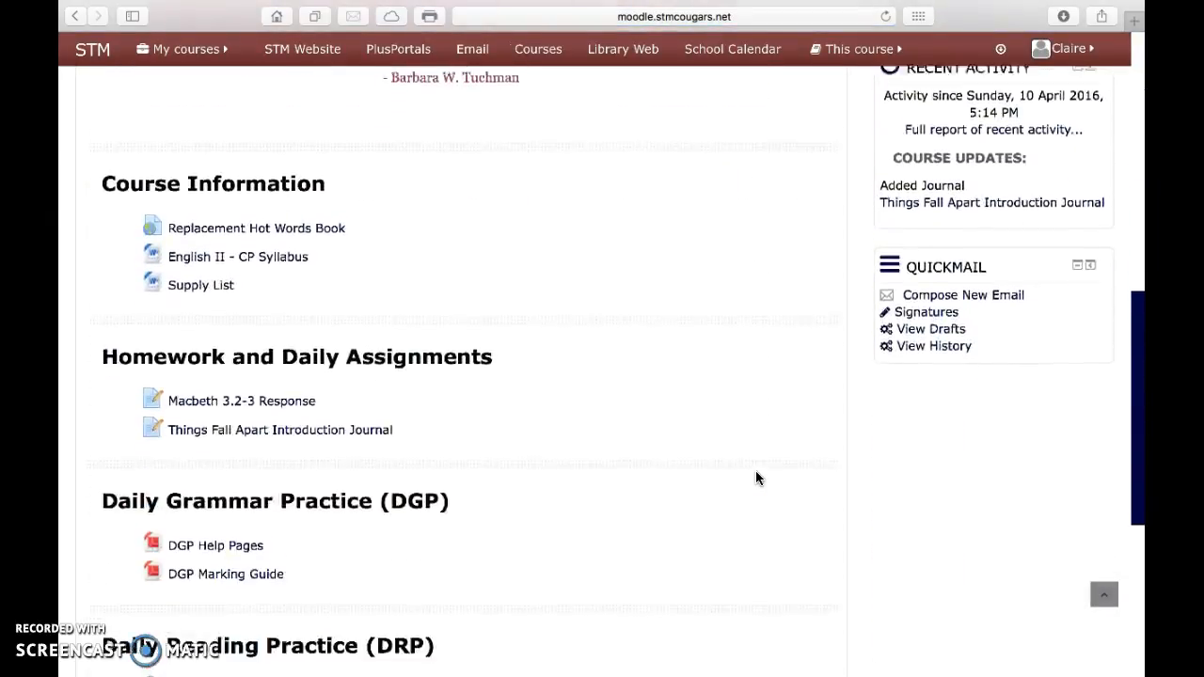
scroll(755, 478, up, 5)
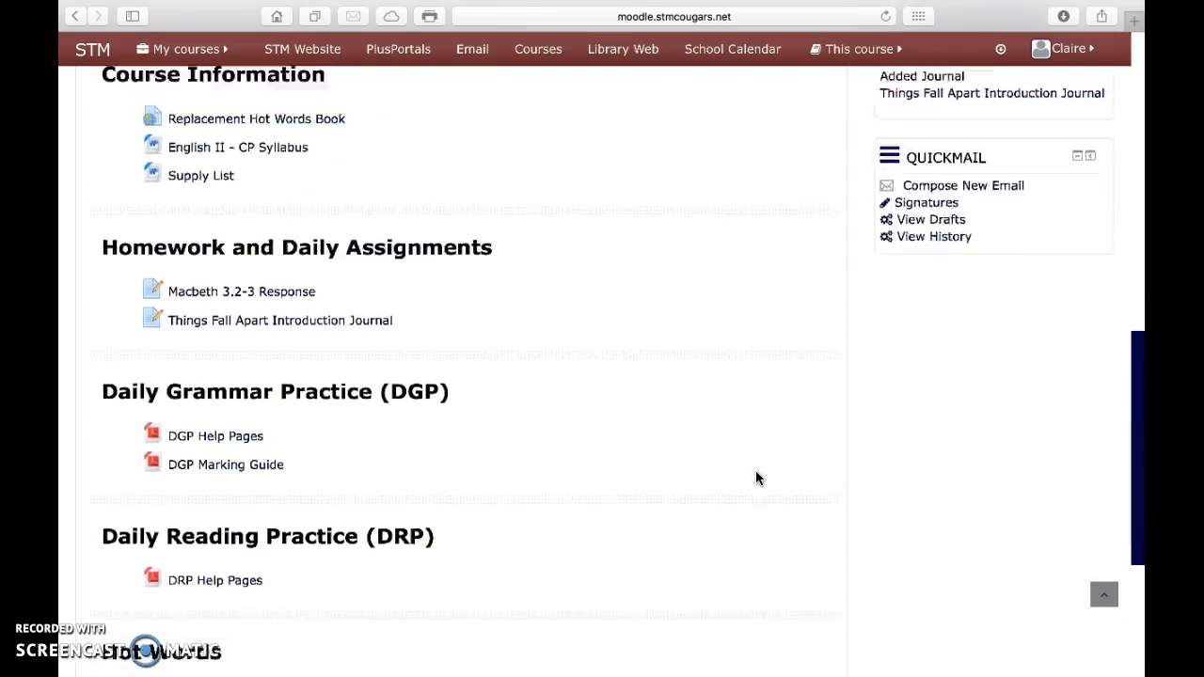
scroll(334, 445, down, 3)
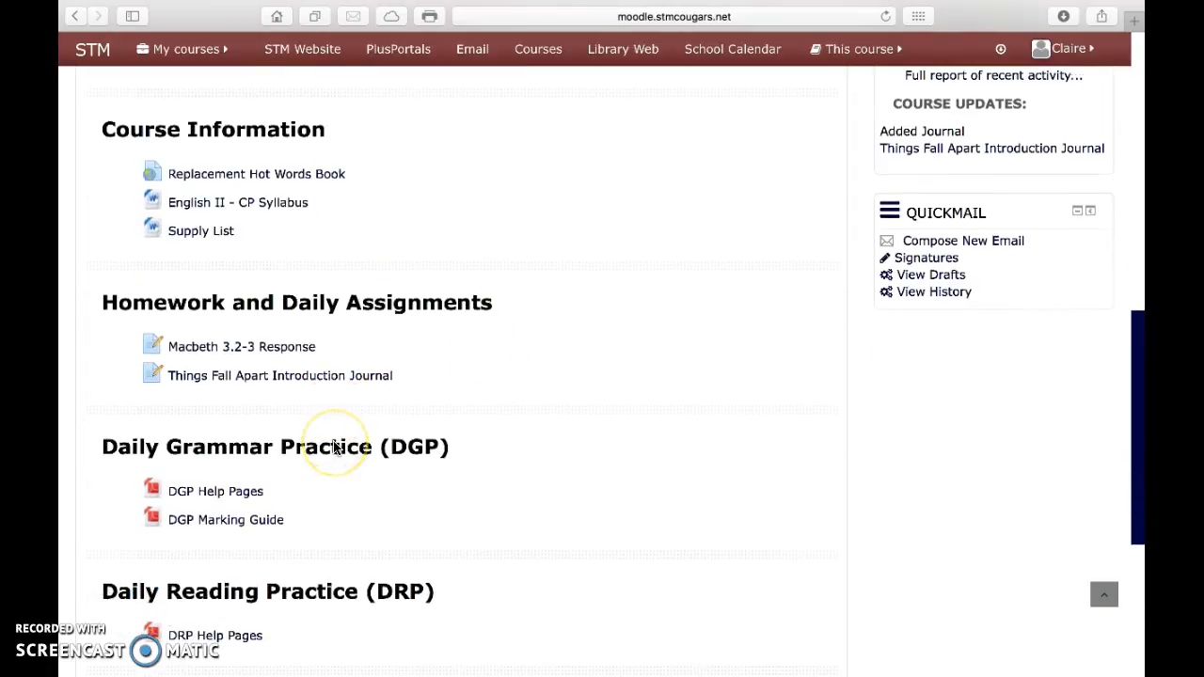
scroll(528, 363, up, 5)
scroll(530, 366, up, 3)
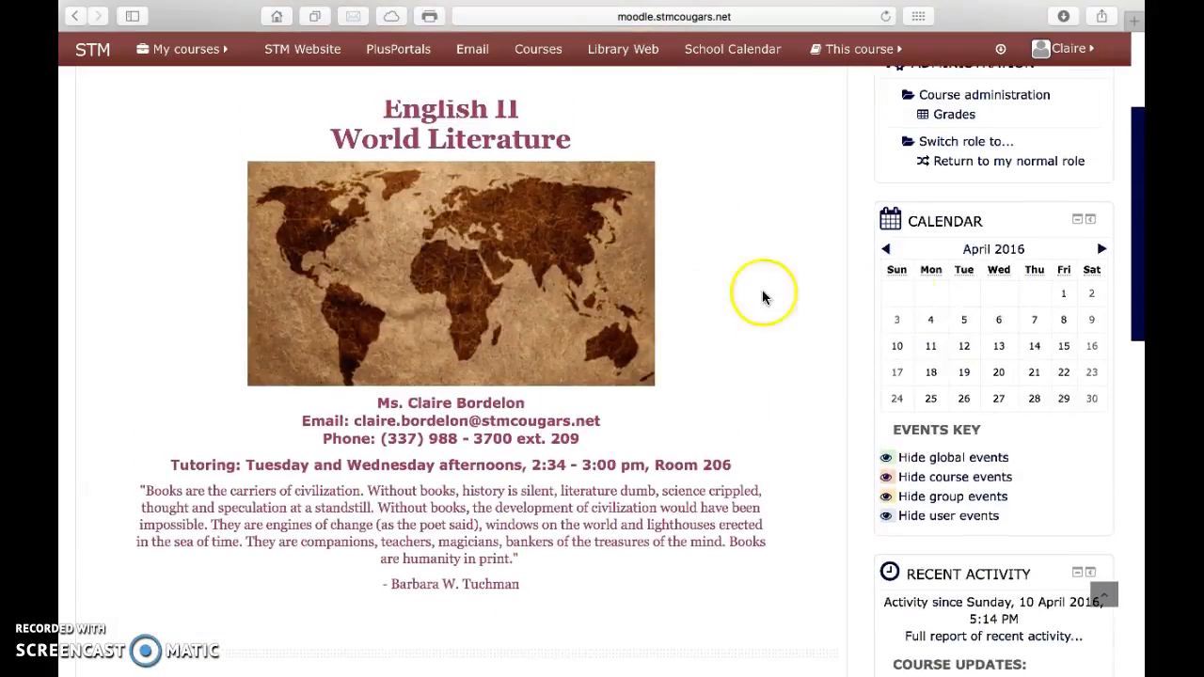
scroll(793, 194, up, 1)
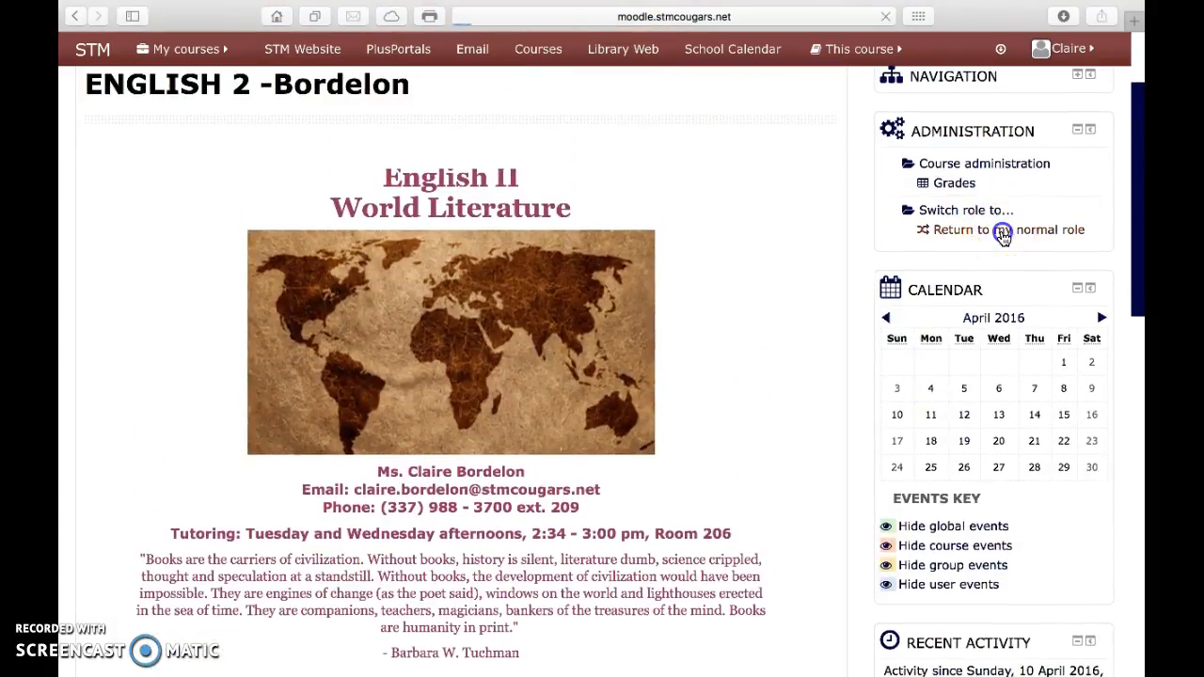
Finish reviewing the student view, then return to the teacher role with editing turned on.
scroll(706, 407, down, 10)
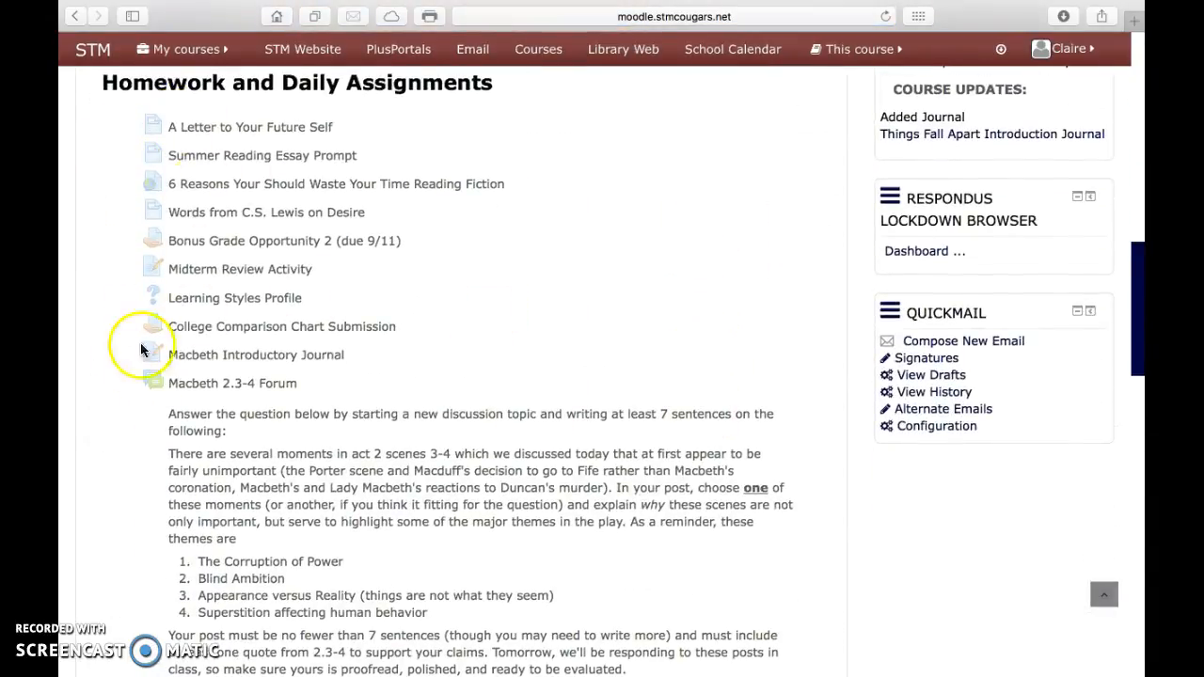
scroll(417, 369, down, 4)
scroll(416, 368, up, 2)
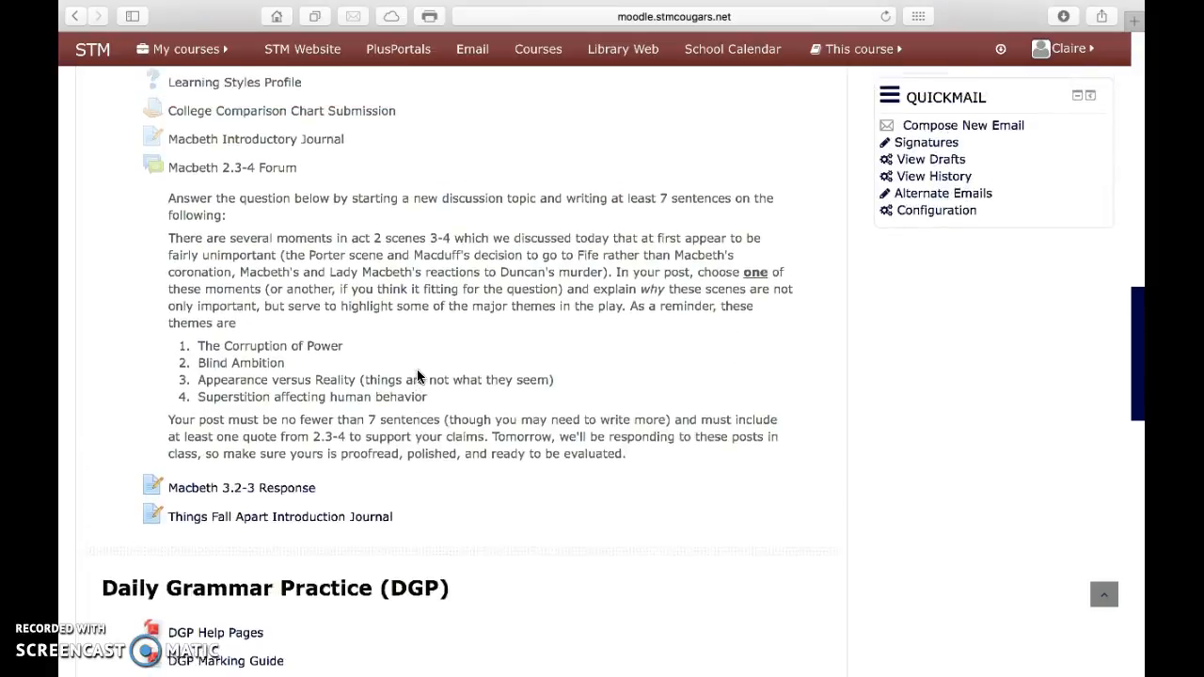
scroll(417, 368, down, 3)
scroll(416, 369, down, 3)
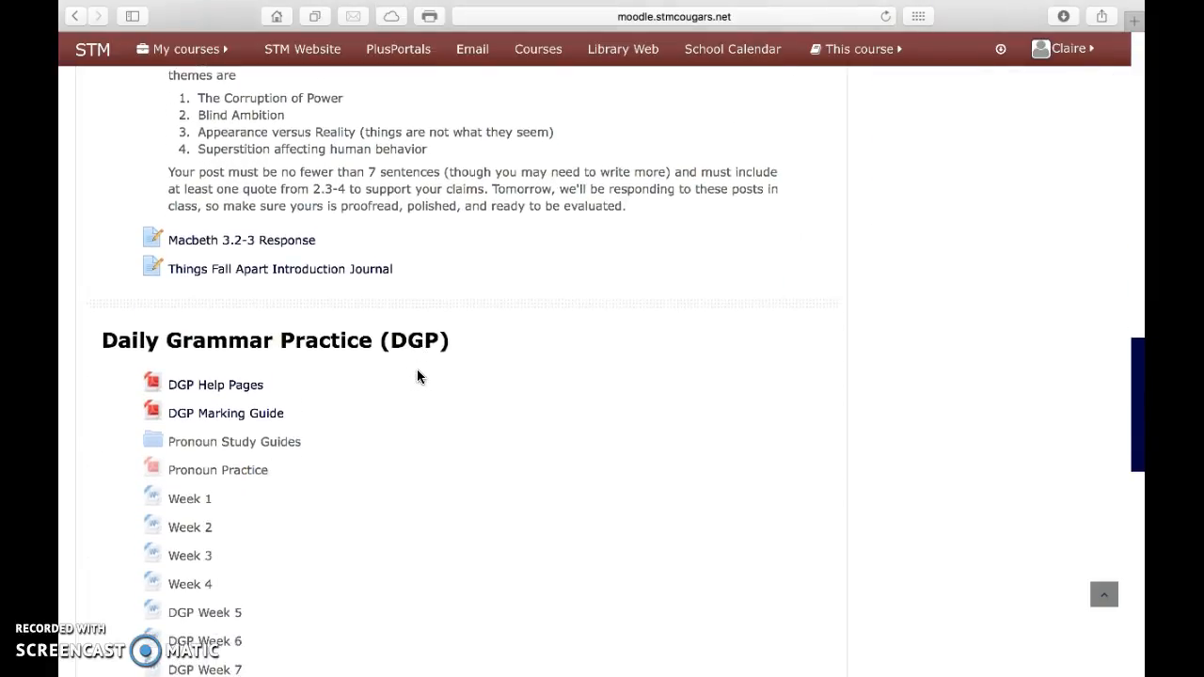
scroll(668, 313, up, 15)
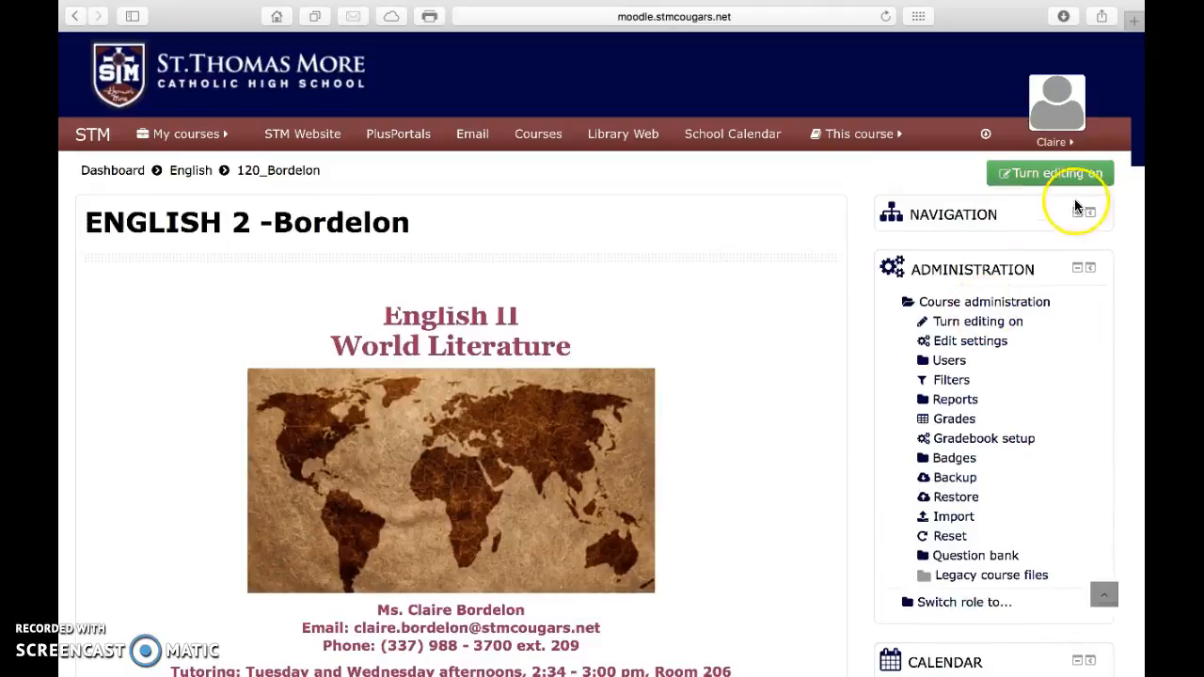
click(1055, 173)
Hide the Macbeth 3.2-3 Response activity from students, leaving the Things Fall Apart journal unchanged.
scroll(812, 323, down, 15)
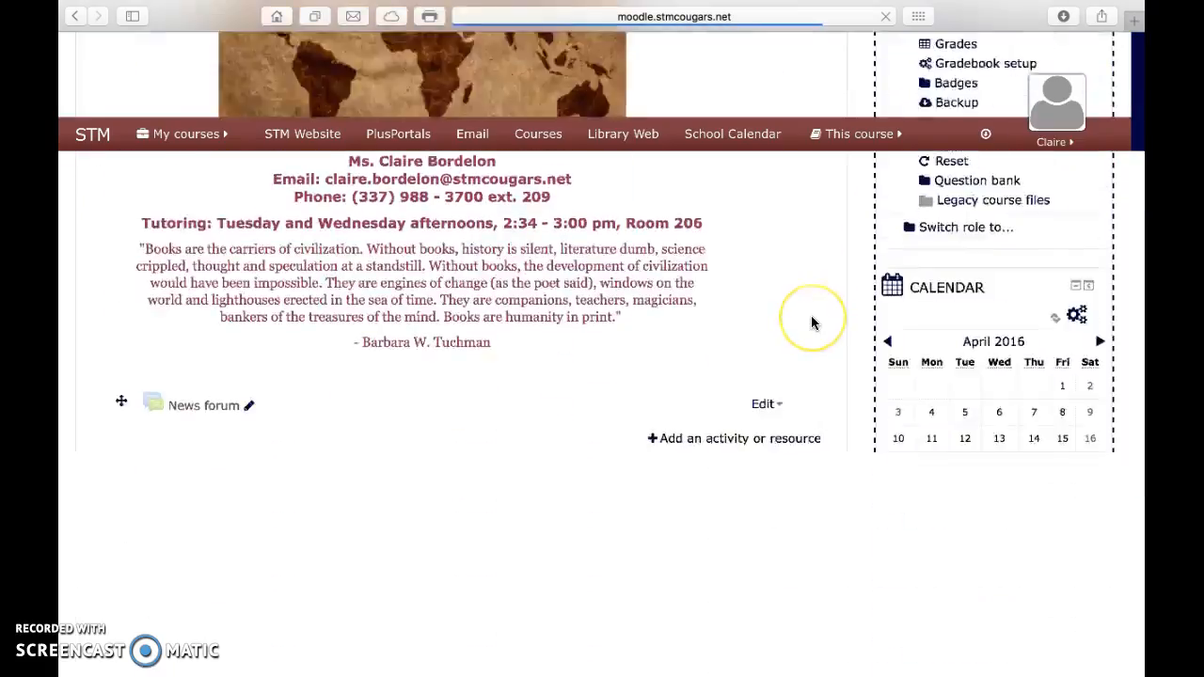
scroll(726, 436, down, 10)
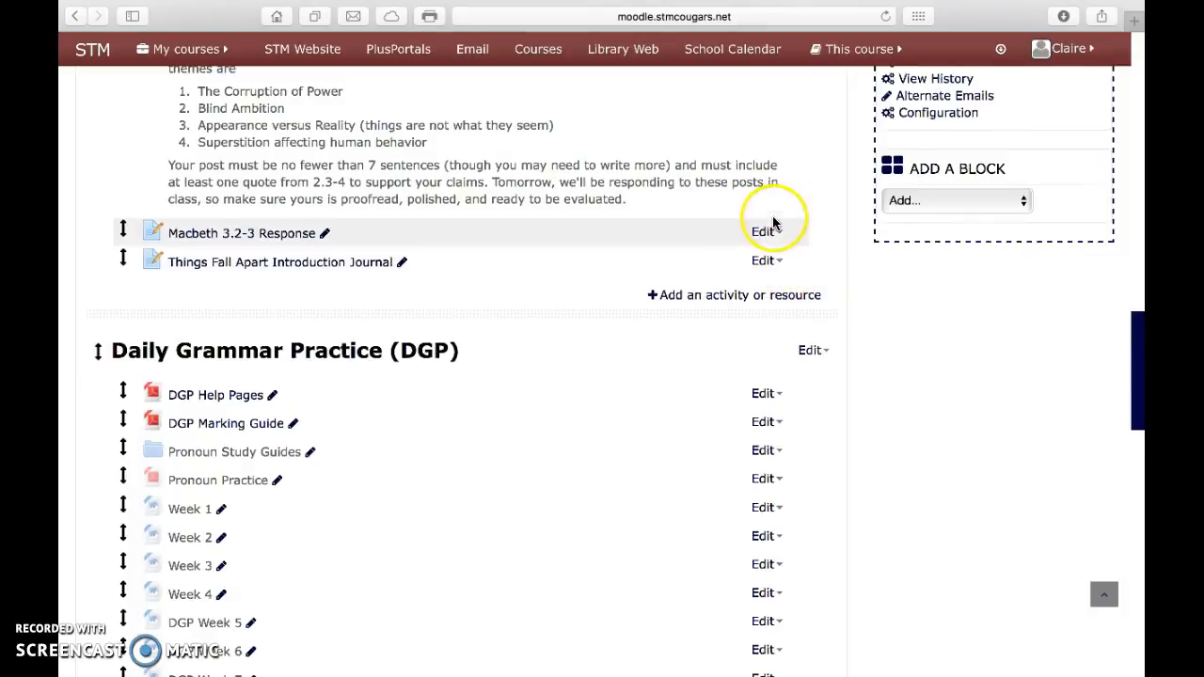
click(777, 240)
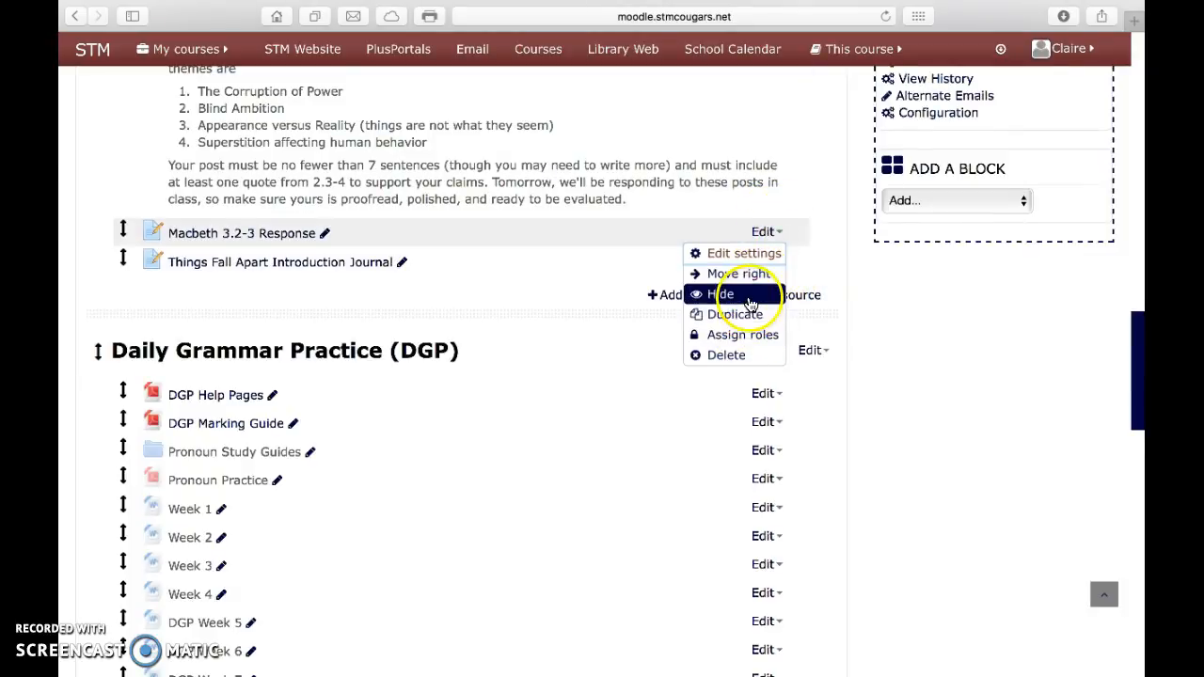
click(750, 296)
click(770, 261)
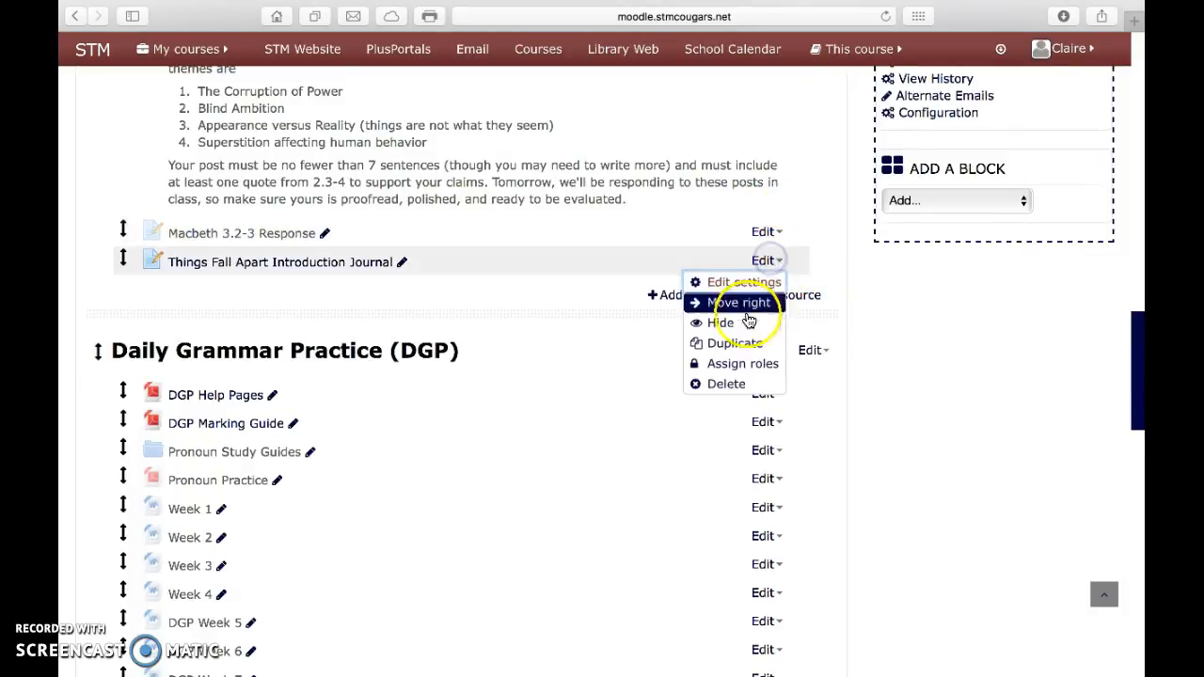
click(748, 326)
Show the macOS overview of all open desktops.
scroll(650, 382, down, 3)
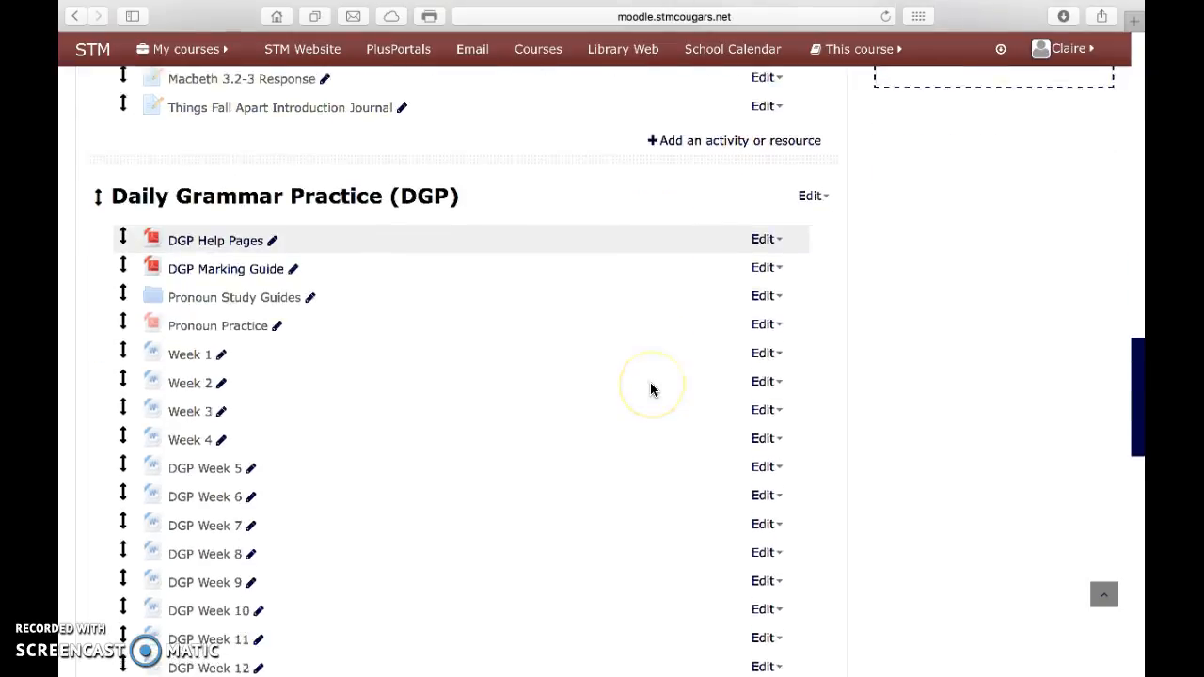
scroll(650, 382, up, 20)
scroll(650, 389, up, 5)
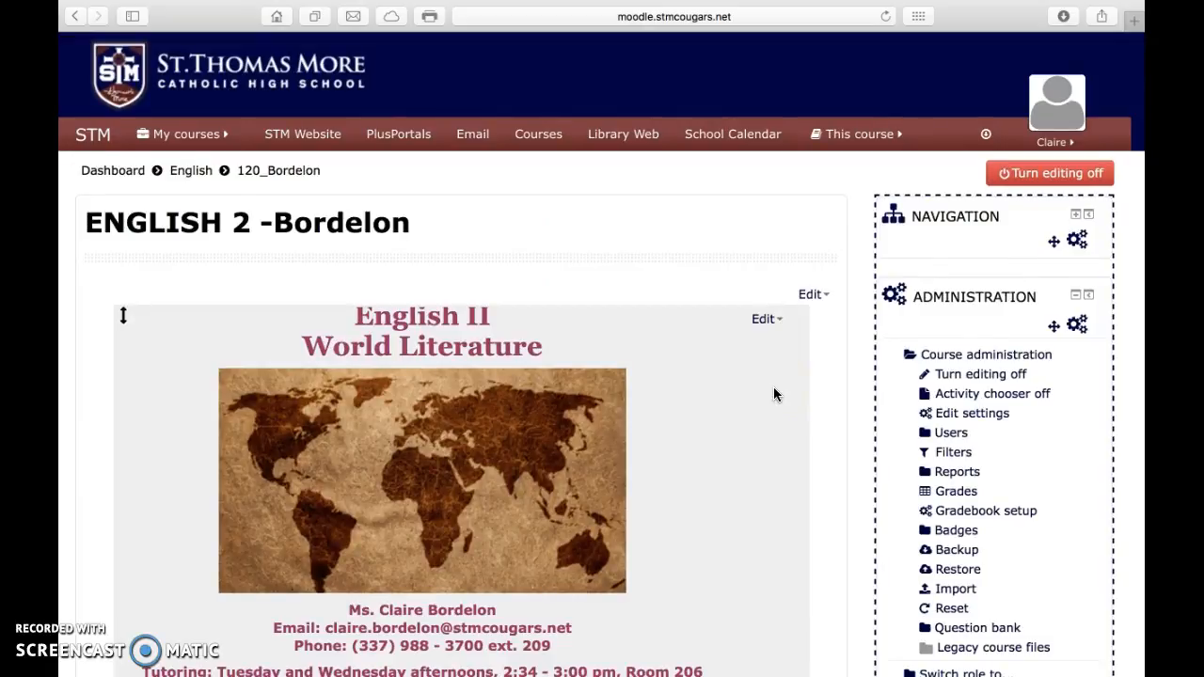
scroll(807, 364, down, 10)
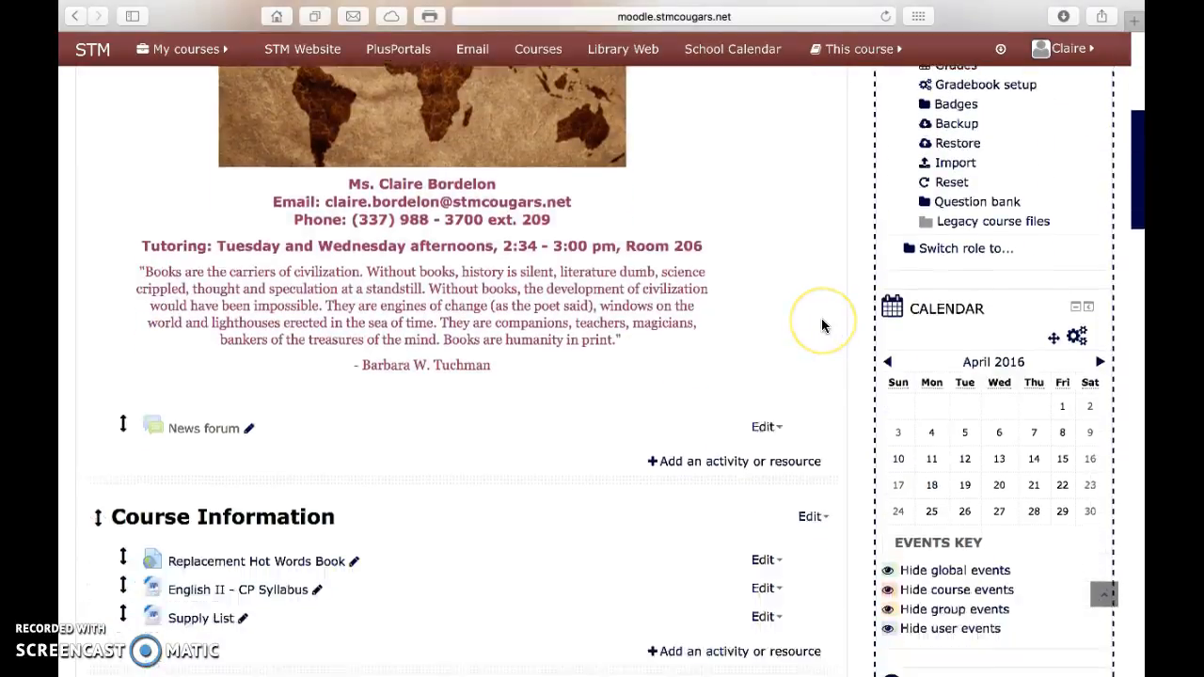
scroll(822, 326, down, 15)
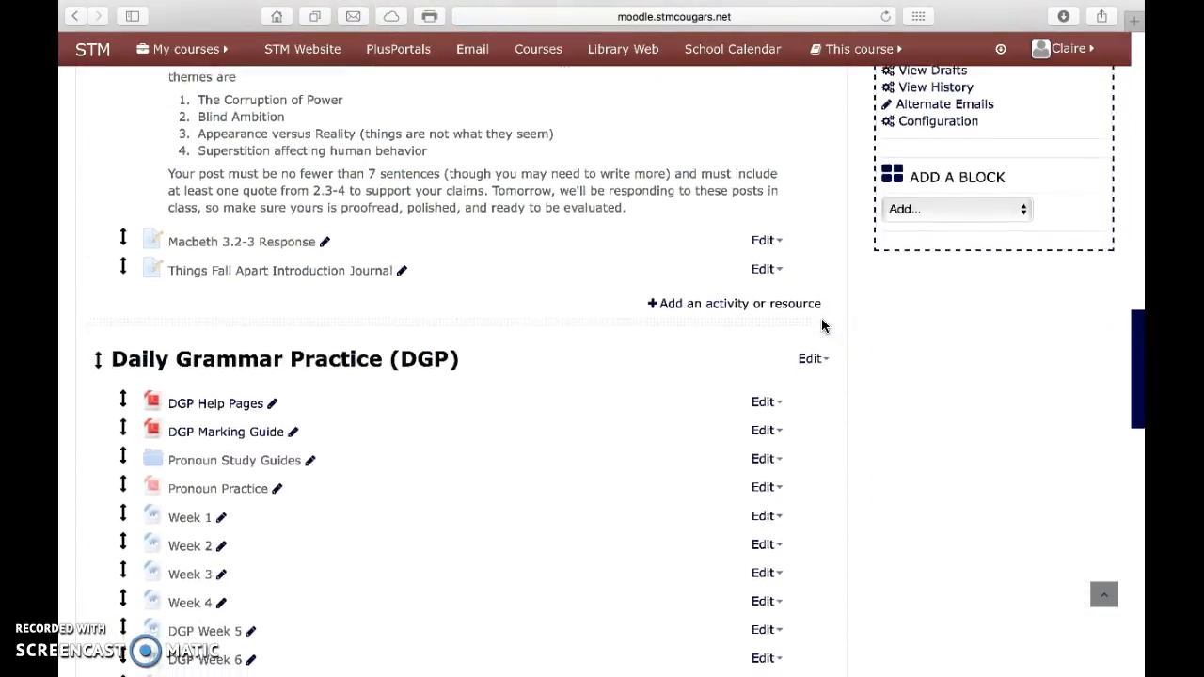
scroll(822, 325, down, 2)
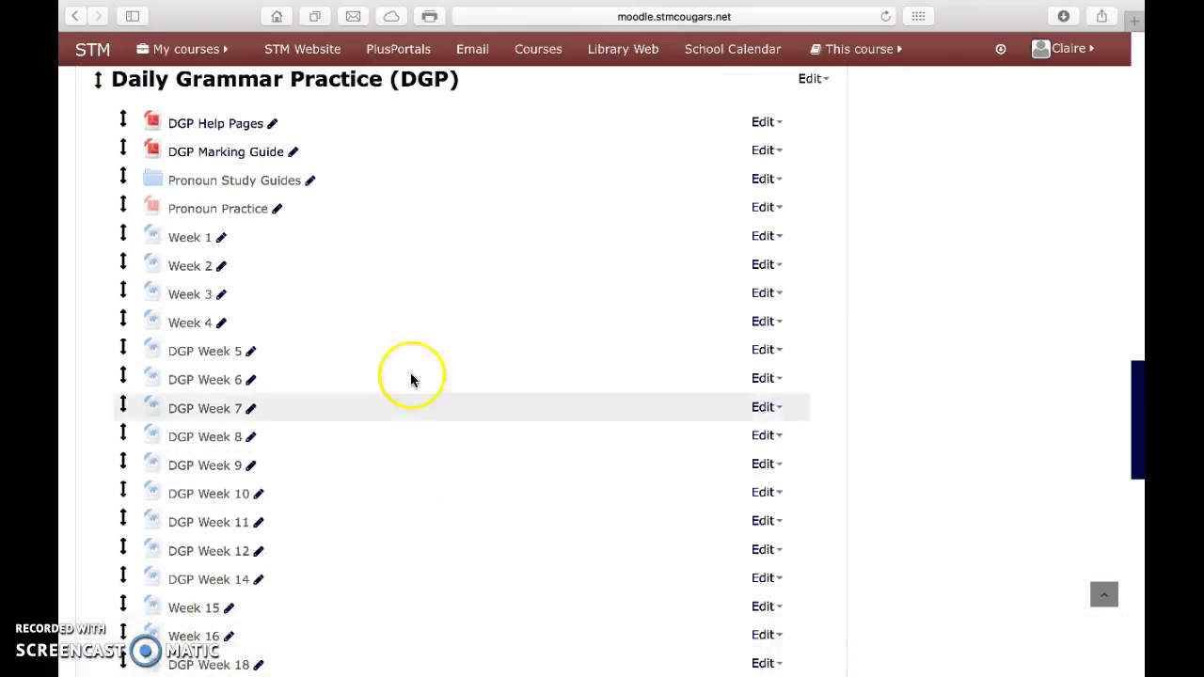
key(ctrl+Up)
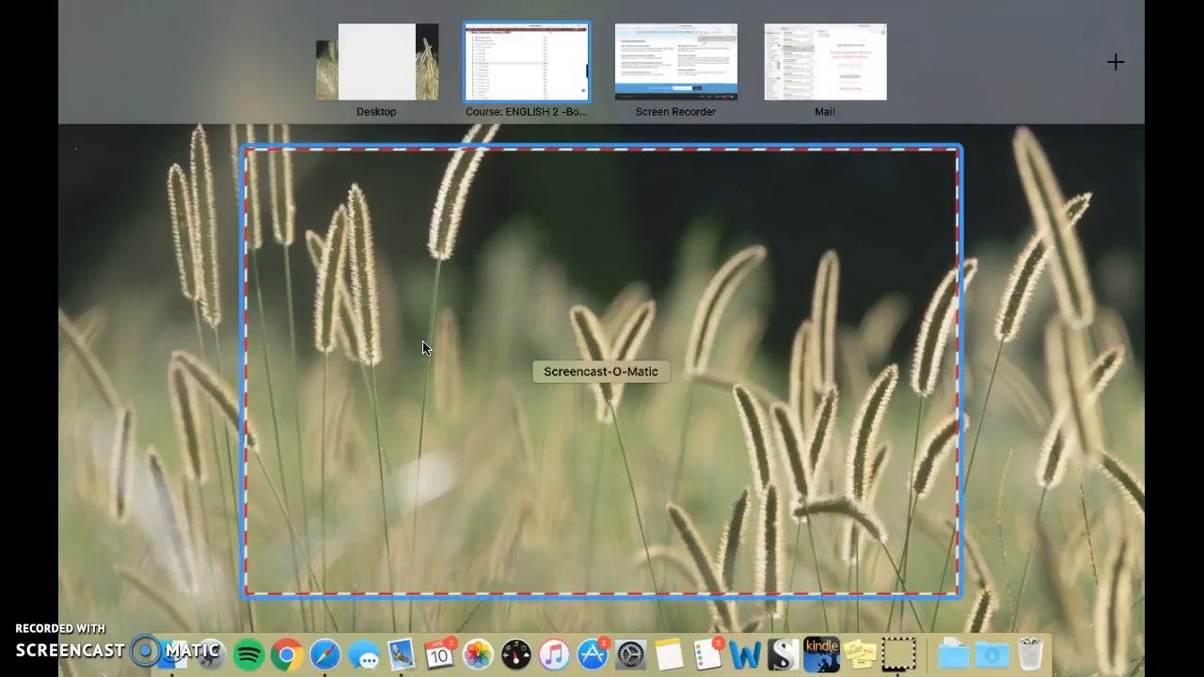